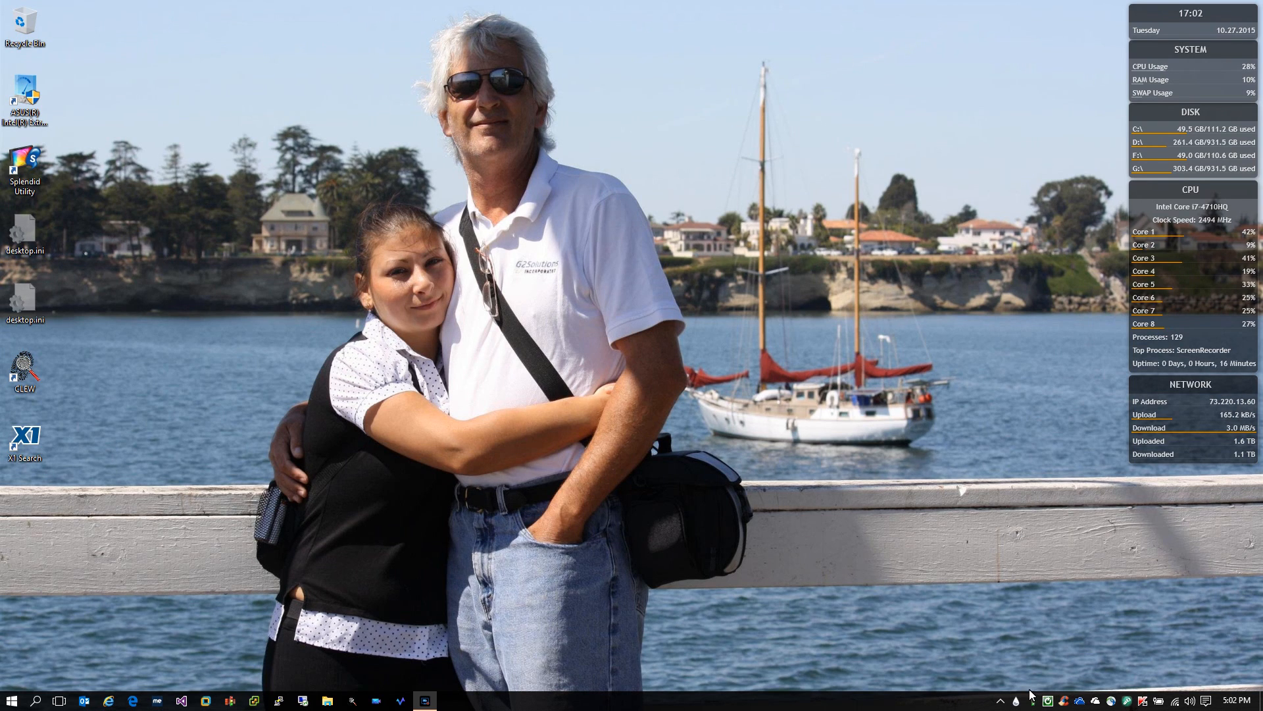
Launch CLEW from its desktop shortcut and maximize the Create New Transaction window
{"action": "mouse_move", "coordinate": [1035, 703]}
{"action": "double_click", "coordinate": [20, 362]}
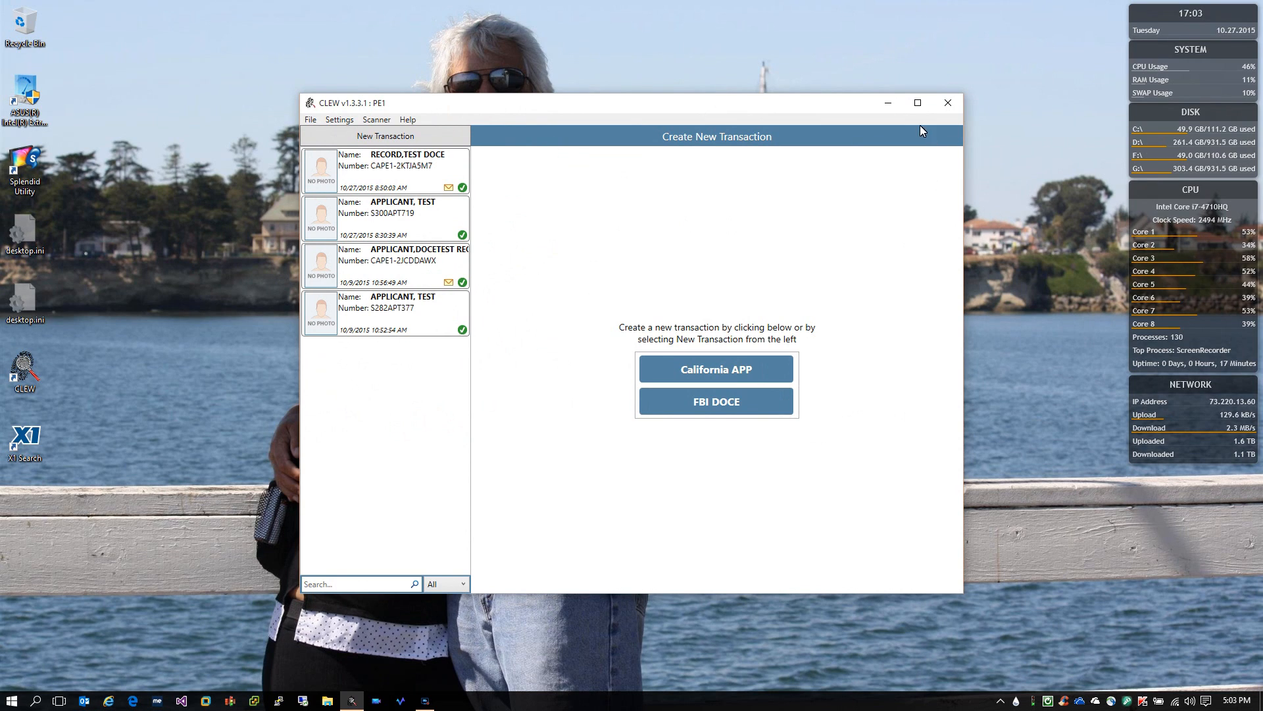
{"action": "left_click", "coordinate": [918, 106]}
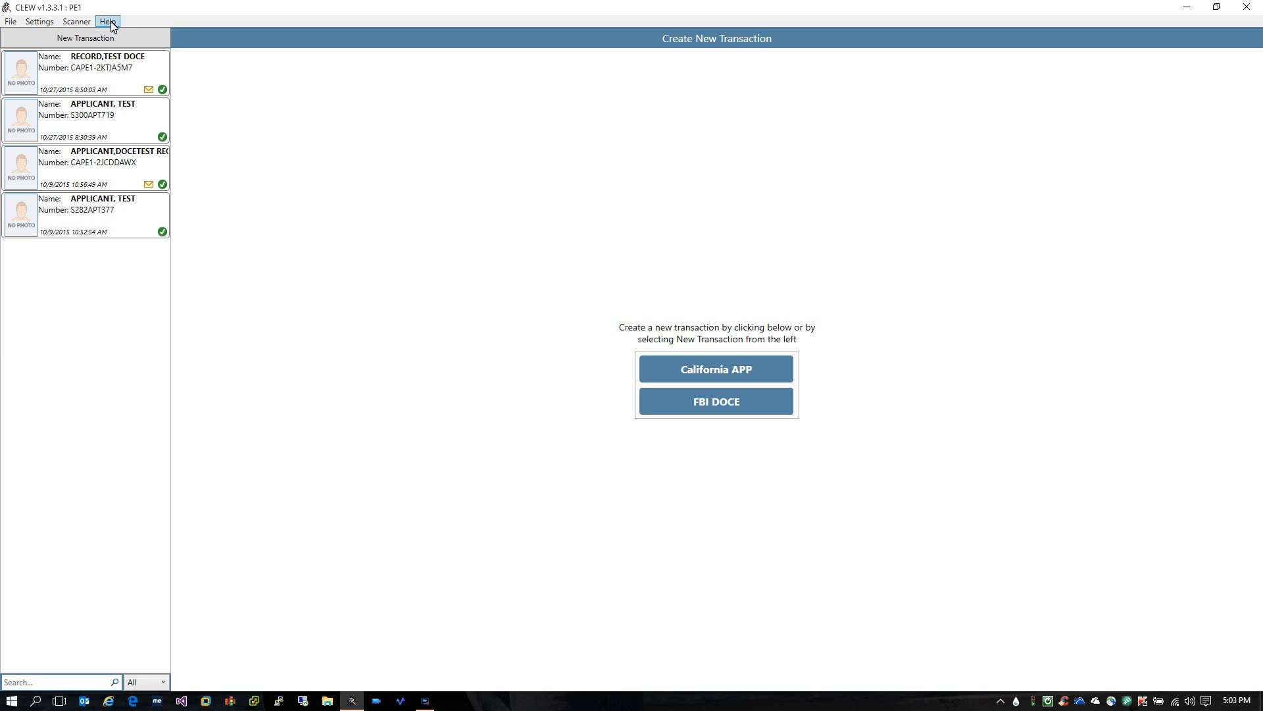
Open Settings > Configuration on the Auto Archive page, currently archiving after 30 days
{"action": "left_click", "coordinate": [18, 25]}
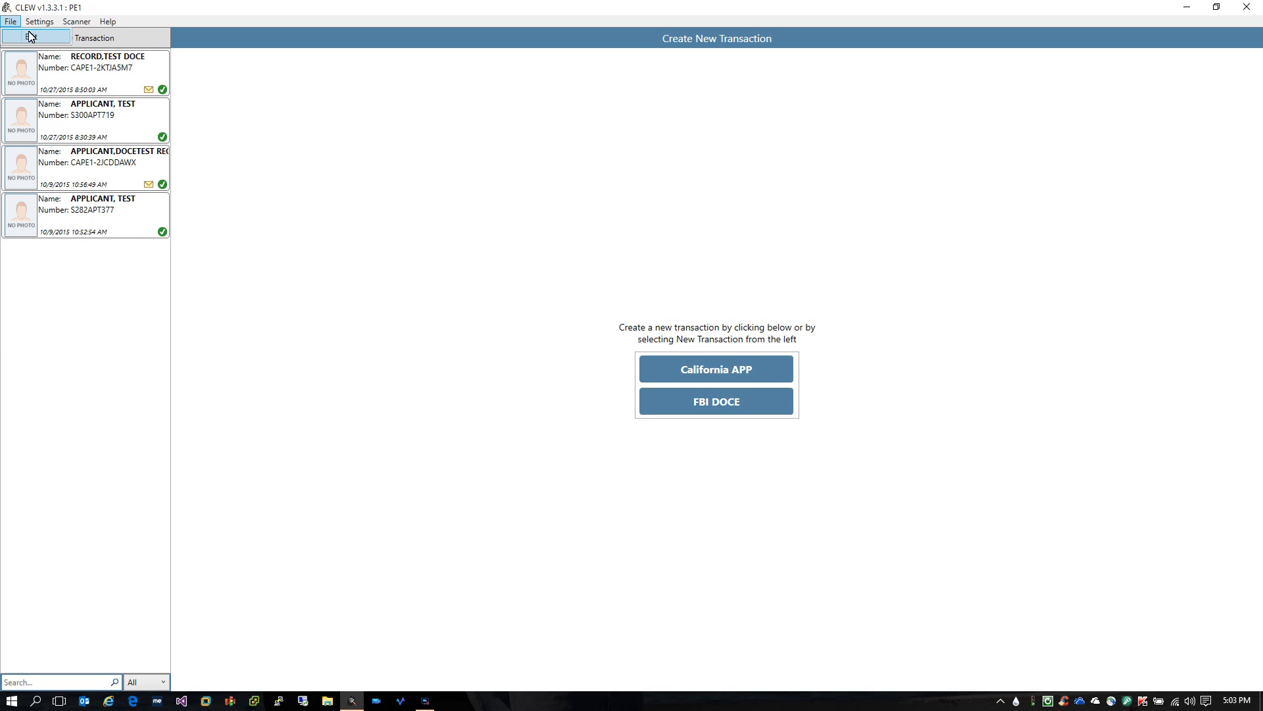
{"action": "left_click", "coordinate": [11, 22]}
{"action": "left_click", "coordinate": [39, 22]}
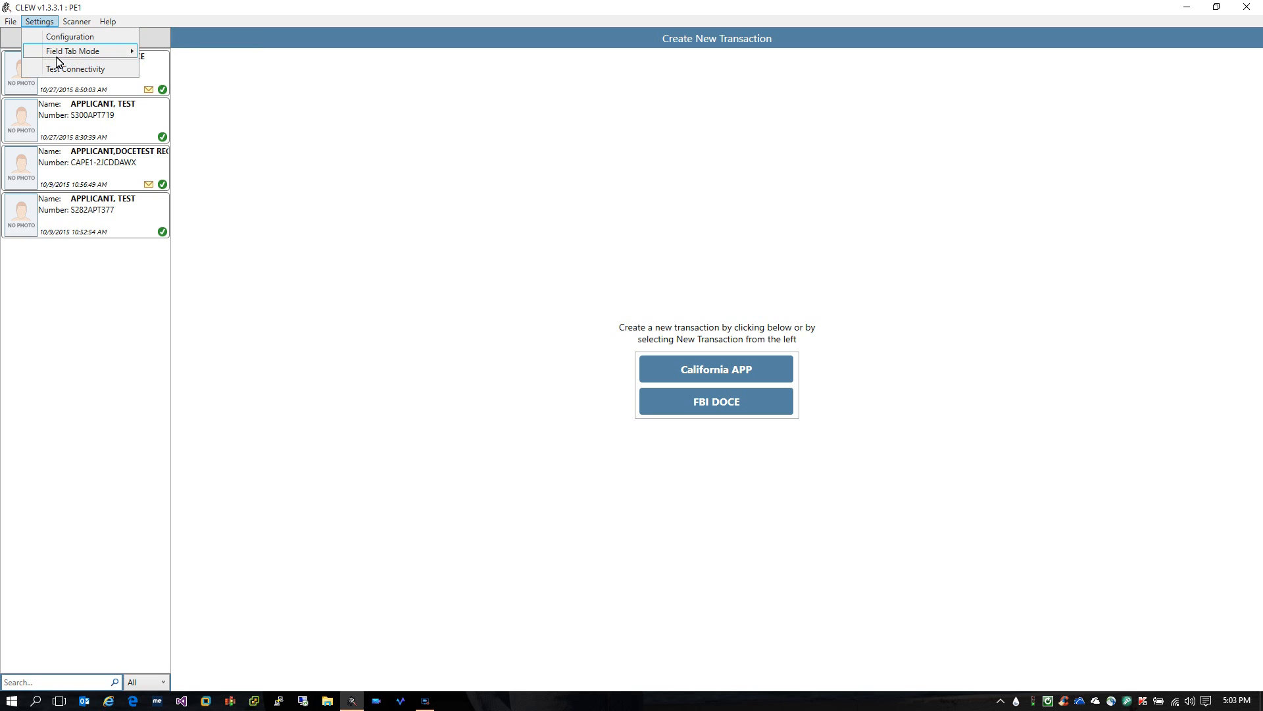
{"action": "left_click", "coordinate": [70, 38]}
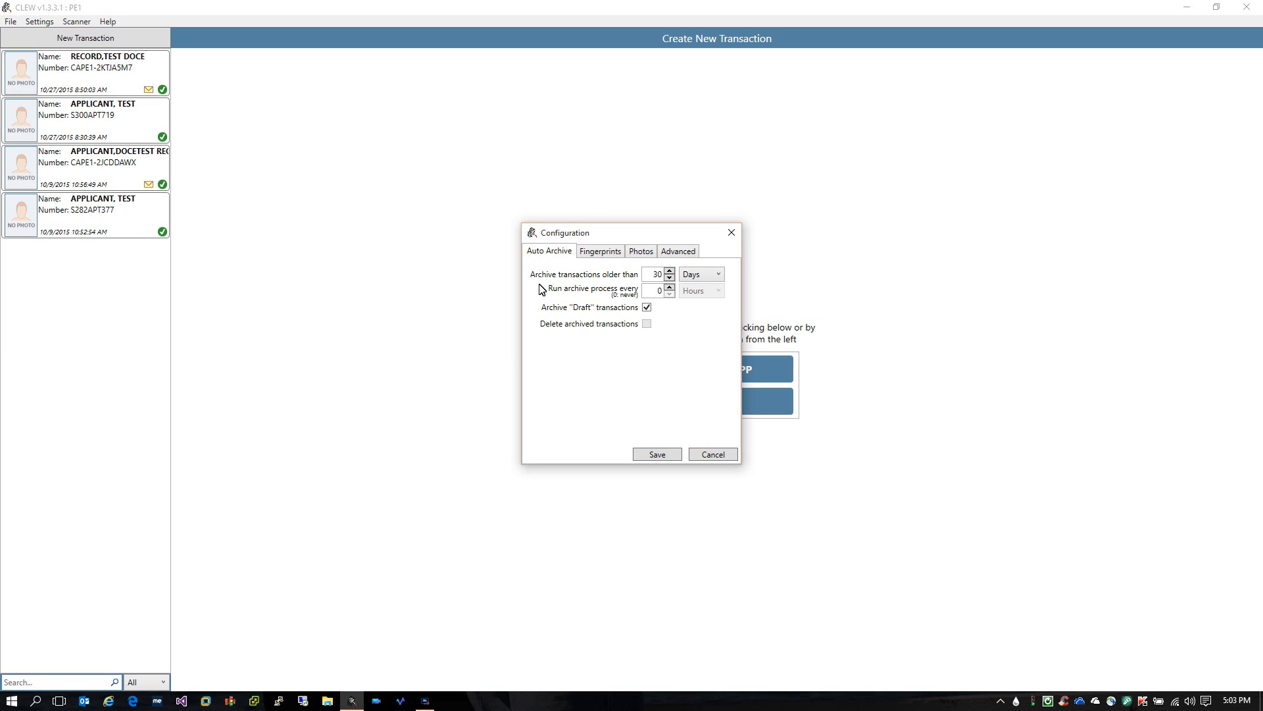
Set 'Archive transactions older than' to 90 days
{"action": "left_click", "coordinate": [669, 271]}
{"action": "left_click", "coordinate": [669, 273]}
{"action": "left_click", "coordinate": [669, 277]}
{"action": "left_click", "coordinate": [669, 277]}
{"action": "left_click", "coordinate": [670, 277]}
{"action": "left_click", "coordinate": [669, 272]}
{"action": "double_click", "coordinate": [649, 276]}
{"action": "type", "text": "90"}
{"action": "key", "text": "Tab"}
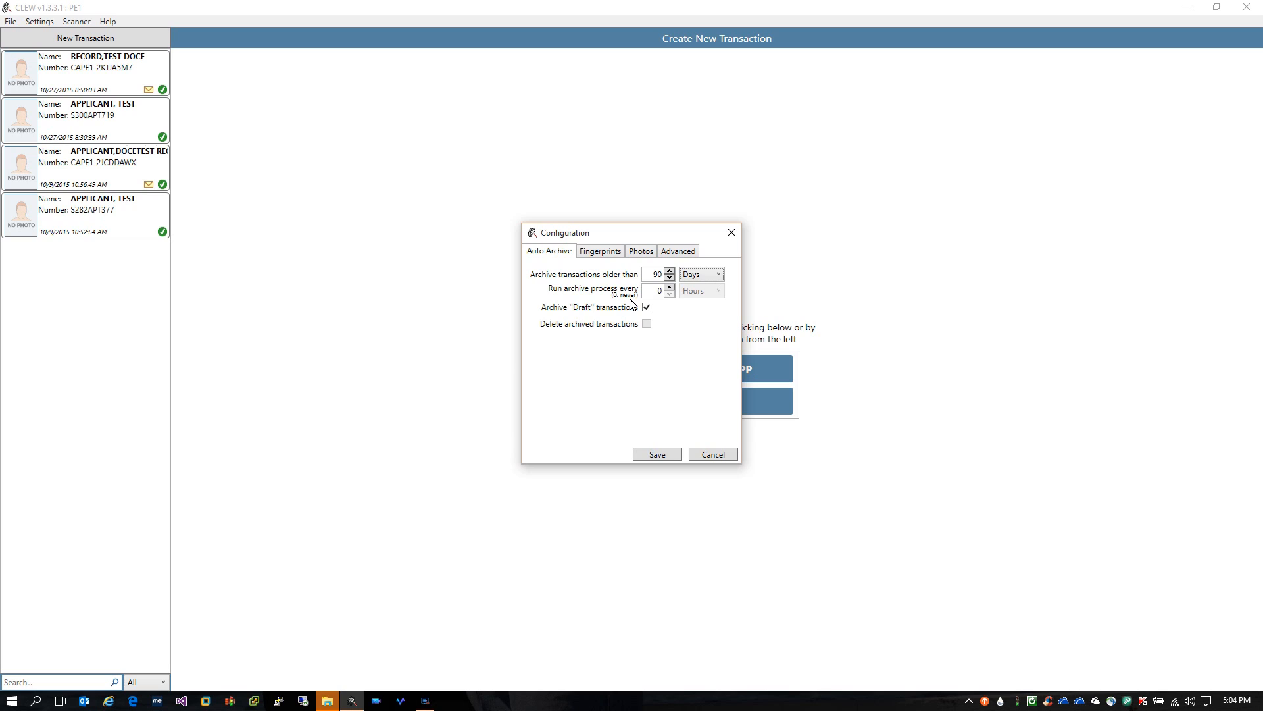
Set the archive process to run every 4 Hours
{"action": "left_click", "coordinate": [669, 288]}
{"action": "left_click", "coordinate": [669, 287]}
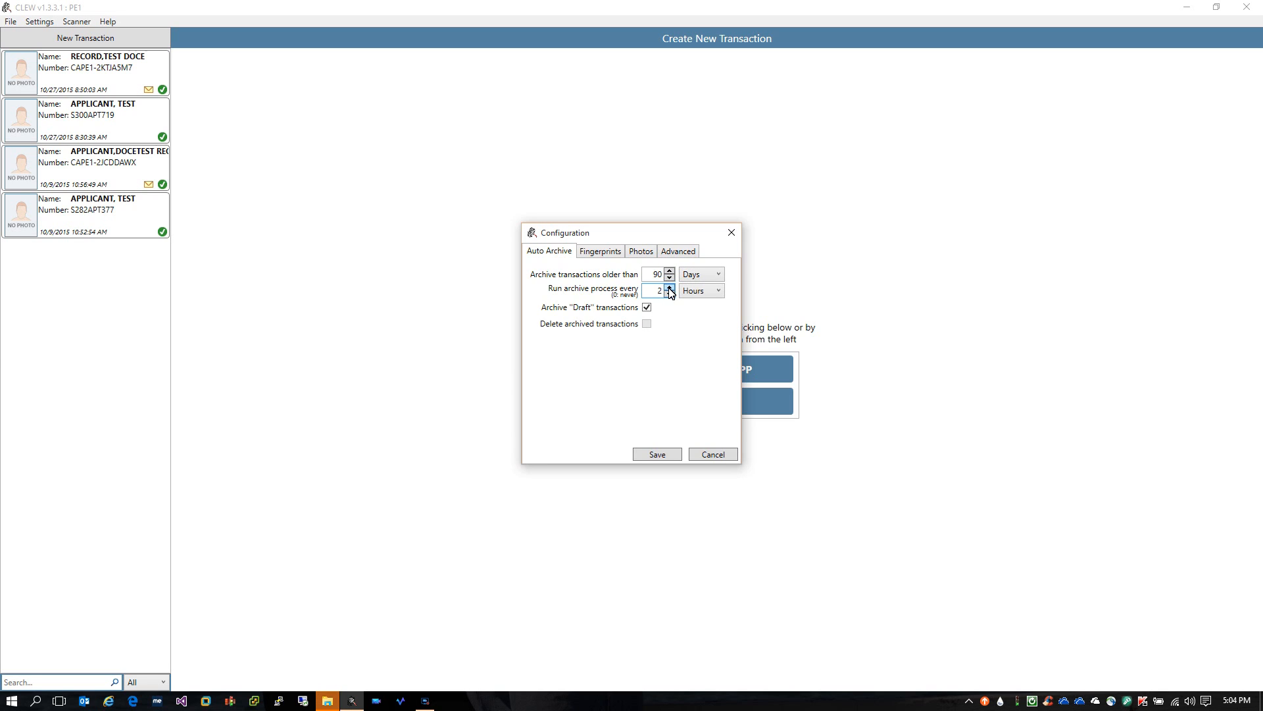
{"action": "left_click", "coordinate": [669, 288]}
{"action": "left_click", "coordinate": [669, 295]}
{"action": "left_click", "coordinate": [669, 294]}
{"action": "left_click", "coordinate": [669, 289]}
{"action": "left_click", "coordinate": [721, 295]}
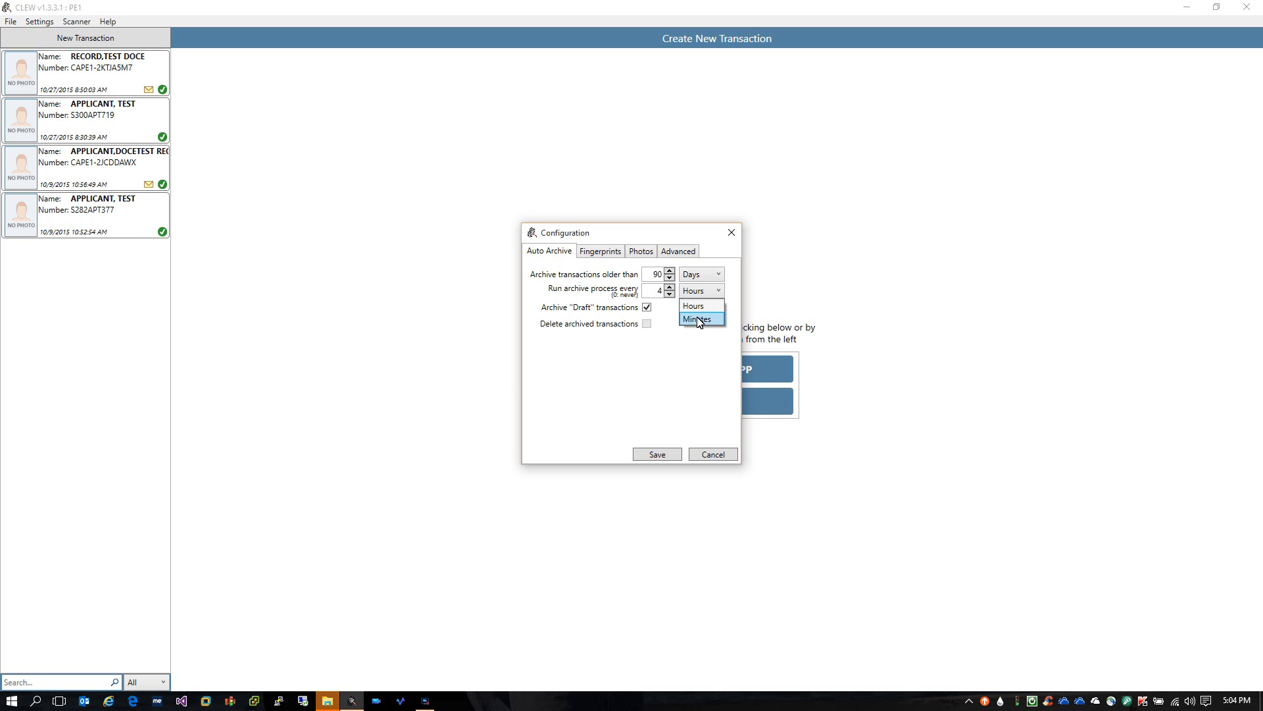
{"action": "left_click", "coordinate": [696, 305]}
Close Configuration, CLEW and the OneDrive window, then relaunch CLEW as administrator
{"action": "left_click", "coordinate": [646, 324]}
{"action": "left_click", "coordinate": [711, 454]}
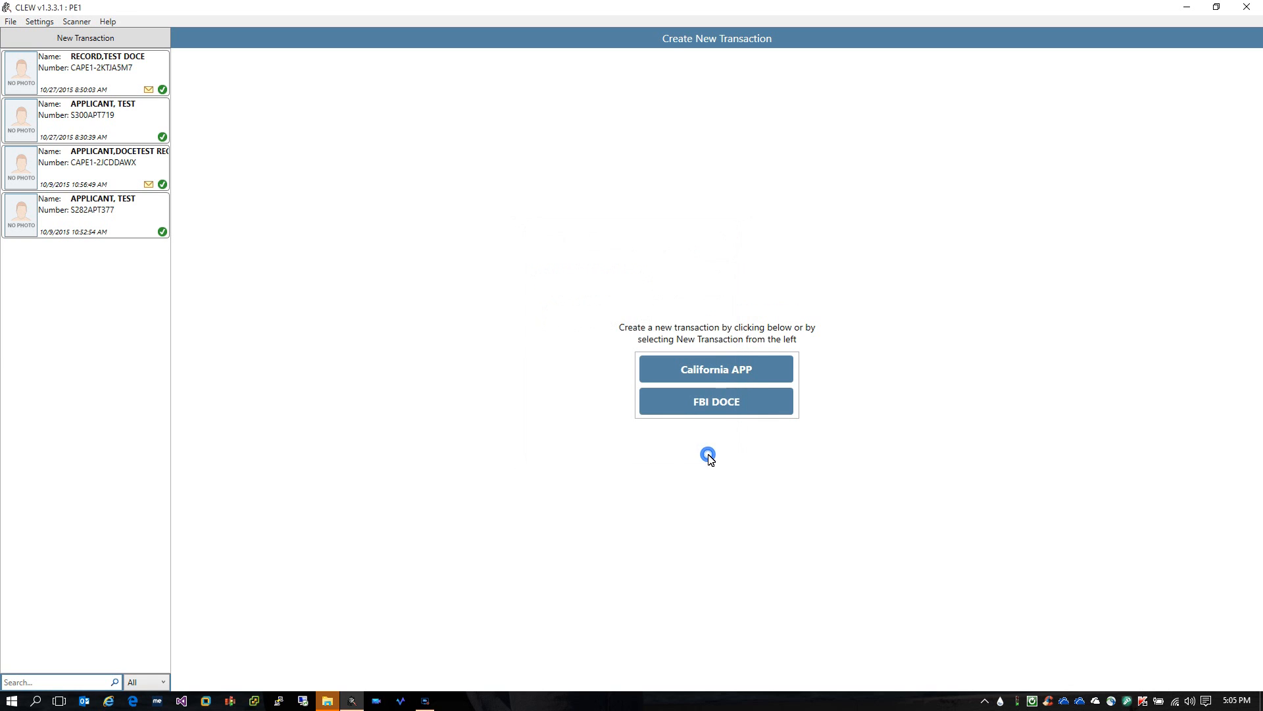
{"action": "left_click", "coordinate": [1244, 10]}
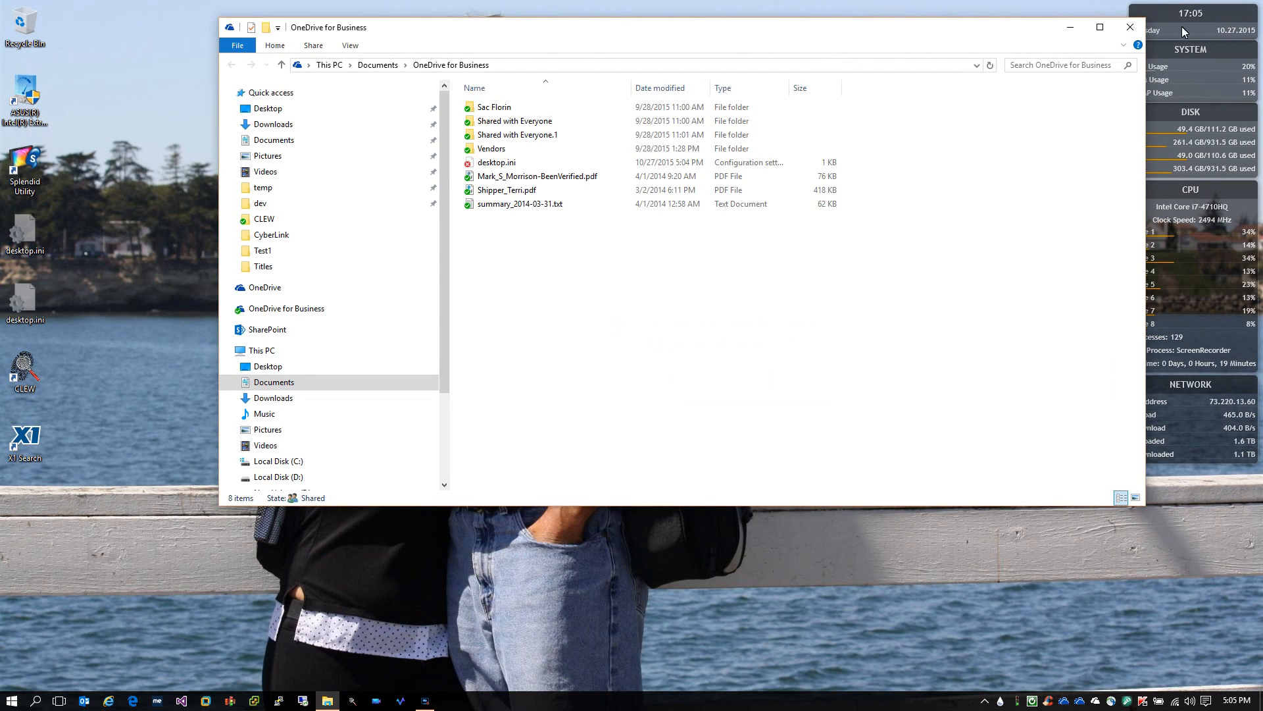
{"action": "left_click", "coordinate": [1132, 29]}
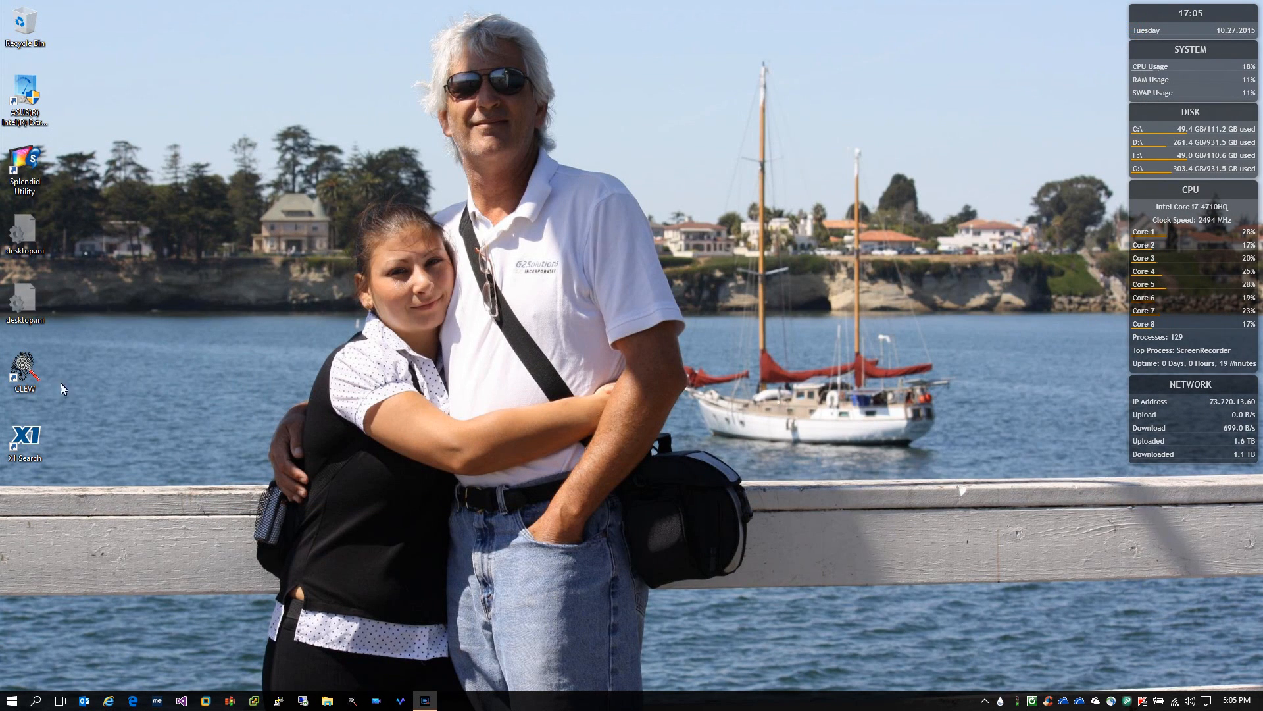
{"action": "right_click", "coordinate": [22, 373]}
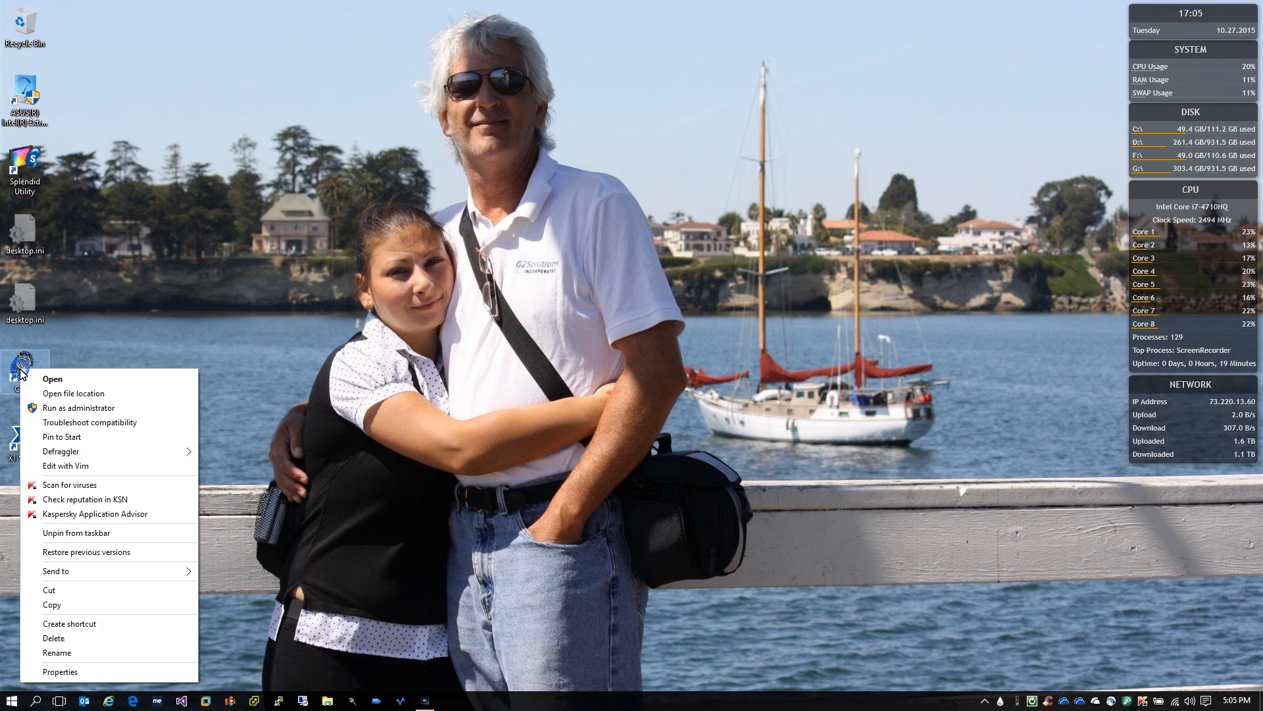
{"action": "left_click", "coordinate": [85, 410]}
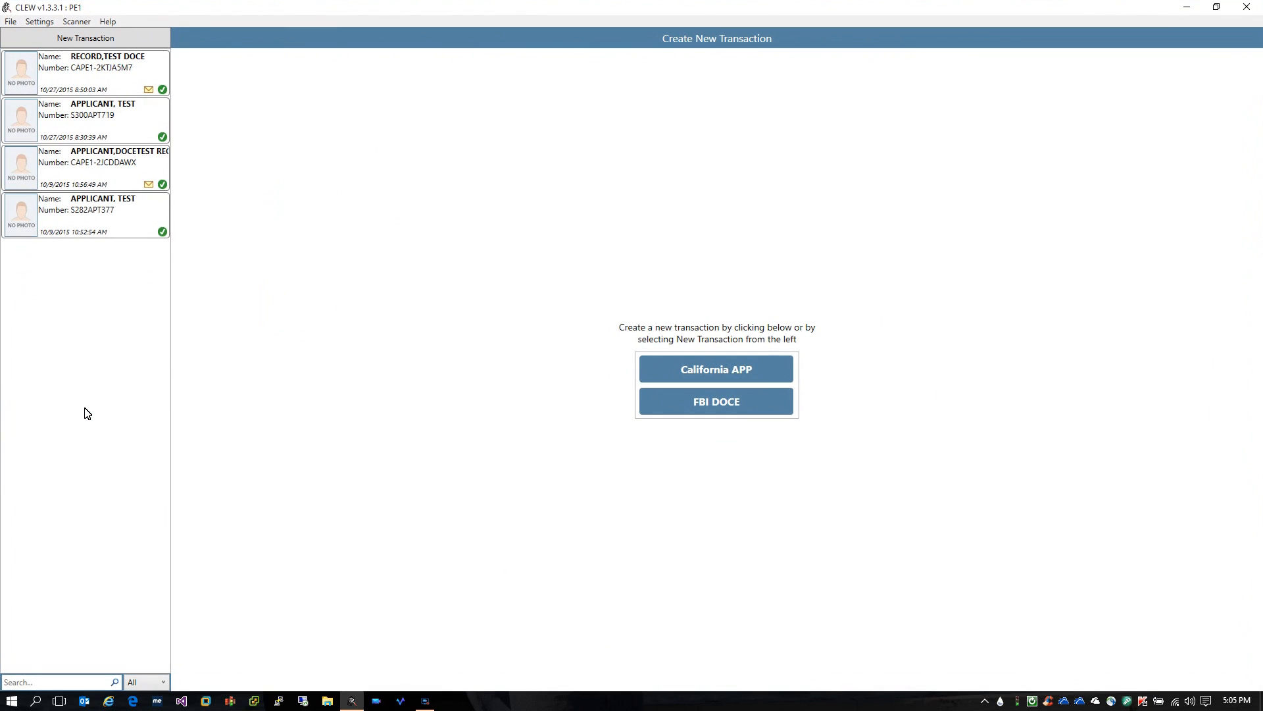
Open Configuration with Alt+S and view Fingerprints: quality 350, minutiae 20, 3-second delay
{"action": "key", "text": "alt+s"}
{"action": "key", "text": "Return"}
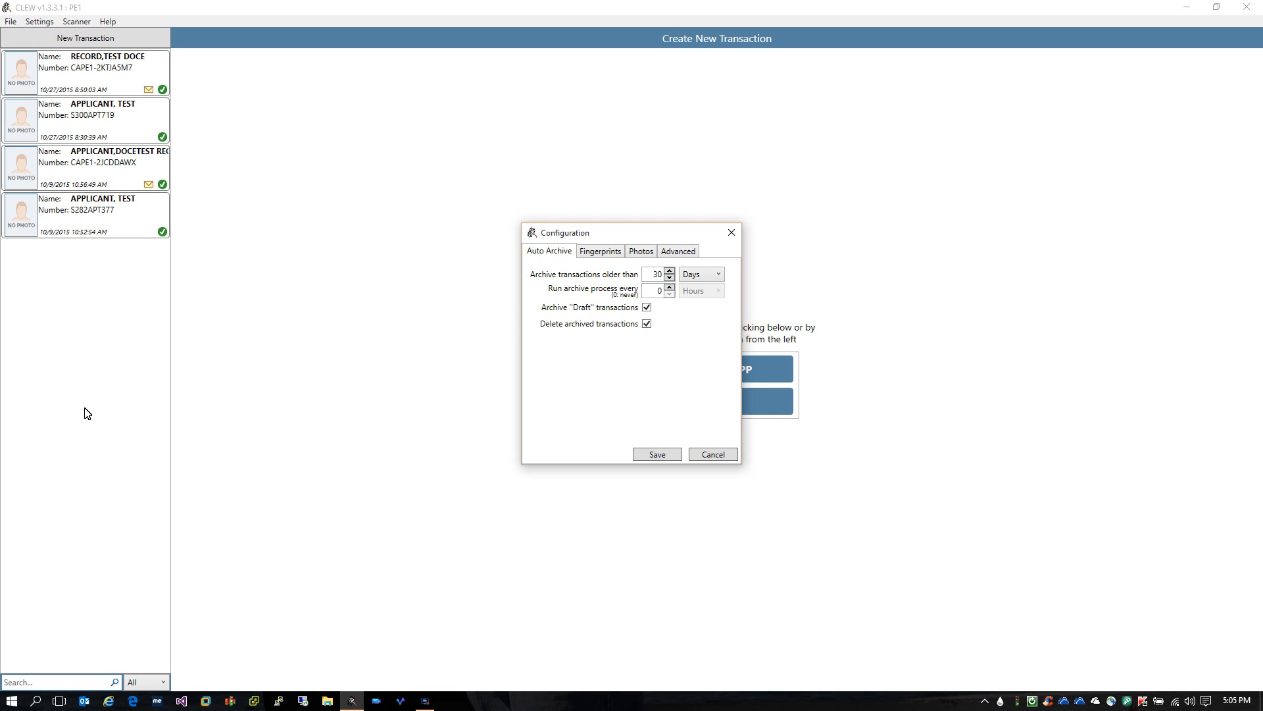
{"action": "key", "text": "ctrl+Tab"}
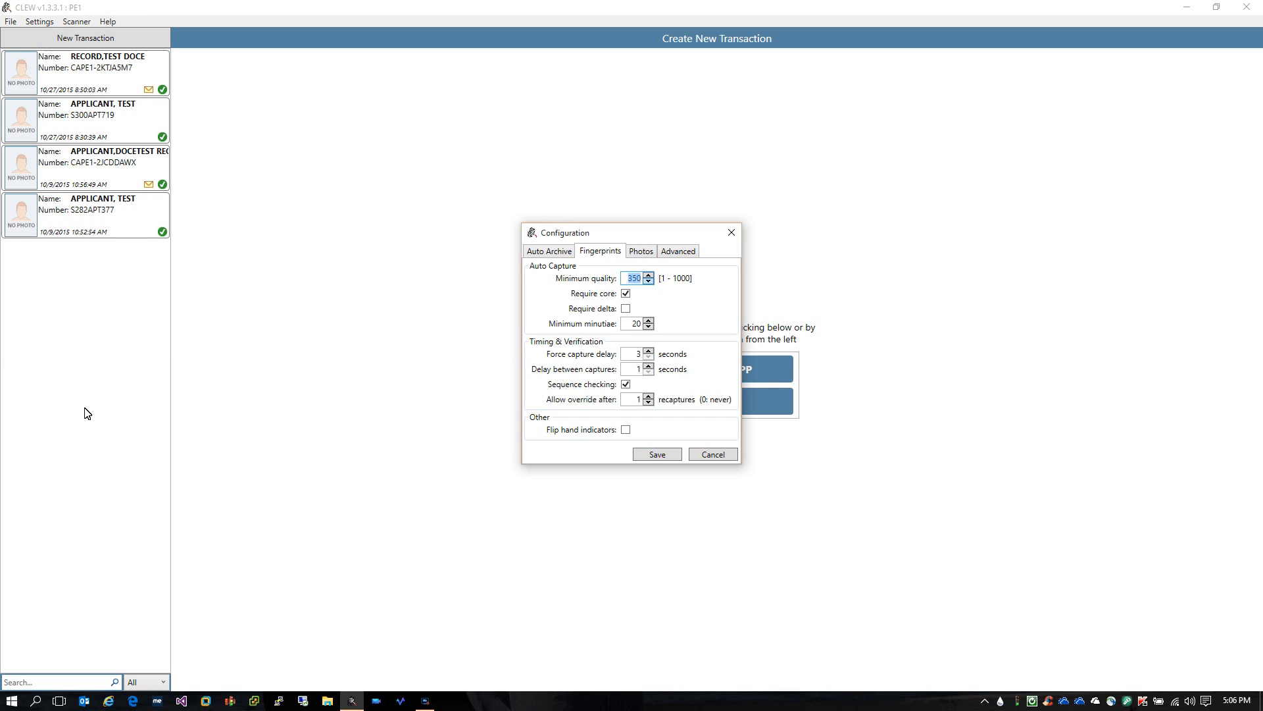
{"action": "key", "text": "Up"}
{"action": "key", "text": "Down"}
{"action": "key", "text": "Down"}
{"action": "double_click", "coordinate": [649, 351]}
{"action": "left_click", "coordinate": [649, 356]}
{"action": "double_click", "coordinate": [648, 366]}
{"action": "double_click", "coordinate": [648, 373]}
{"action": "key", "text": "Up"}
{"action": "key", "text": "Up"}
Move past the Photos settings to the Advanced configuration tab
{"action": "key", "text": "ctrl+Tab"}
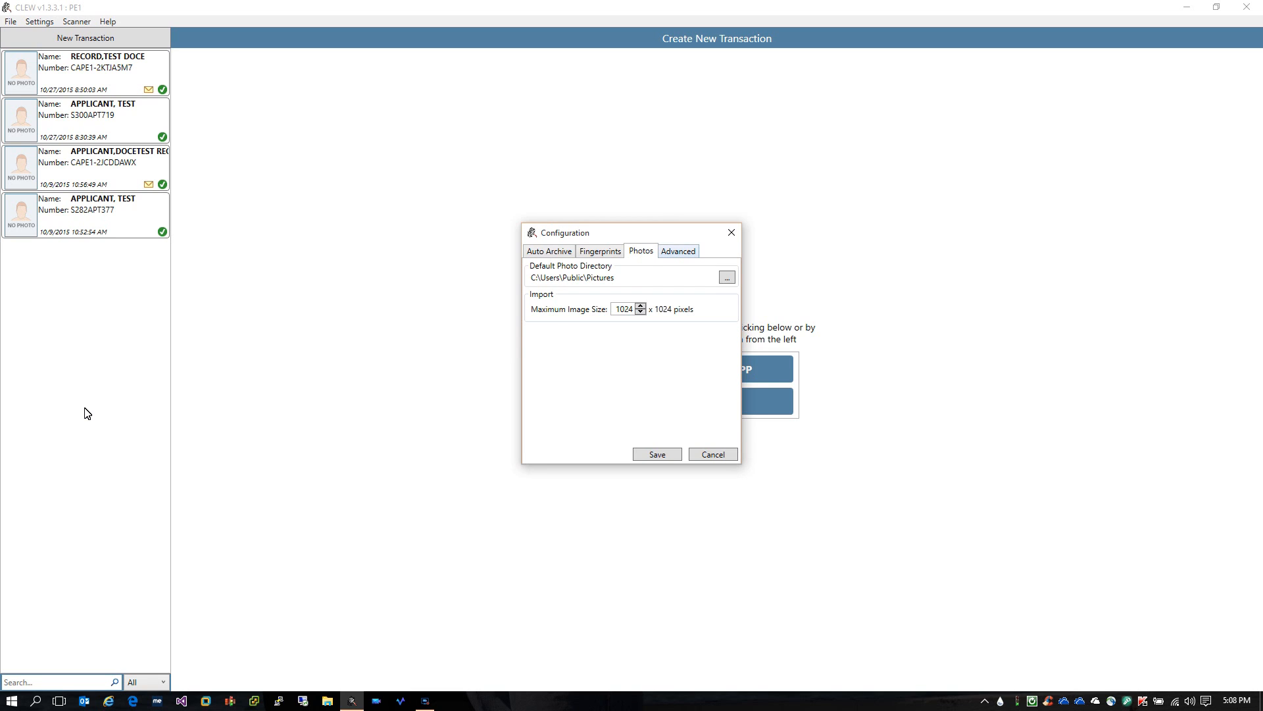
{"action": "key", "text": "ctrl+Tab"}
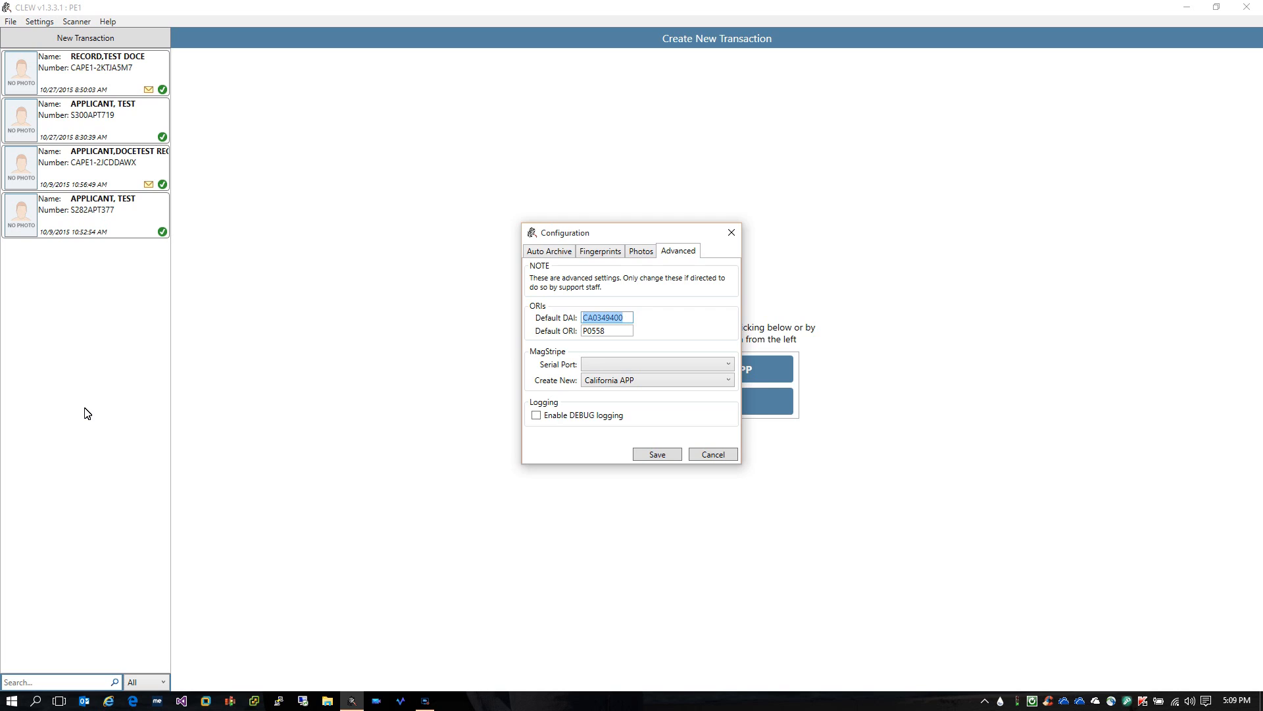
Dismiss the Configuration dialog from the Advanced tab without saving changes
{"action": "key", "text": "Return"}
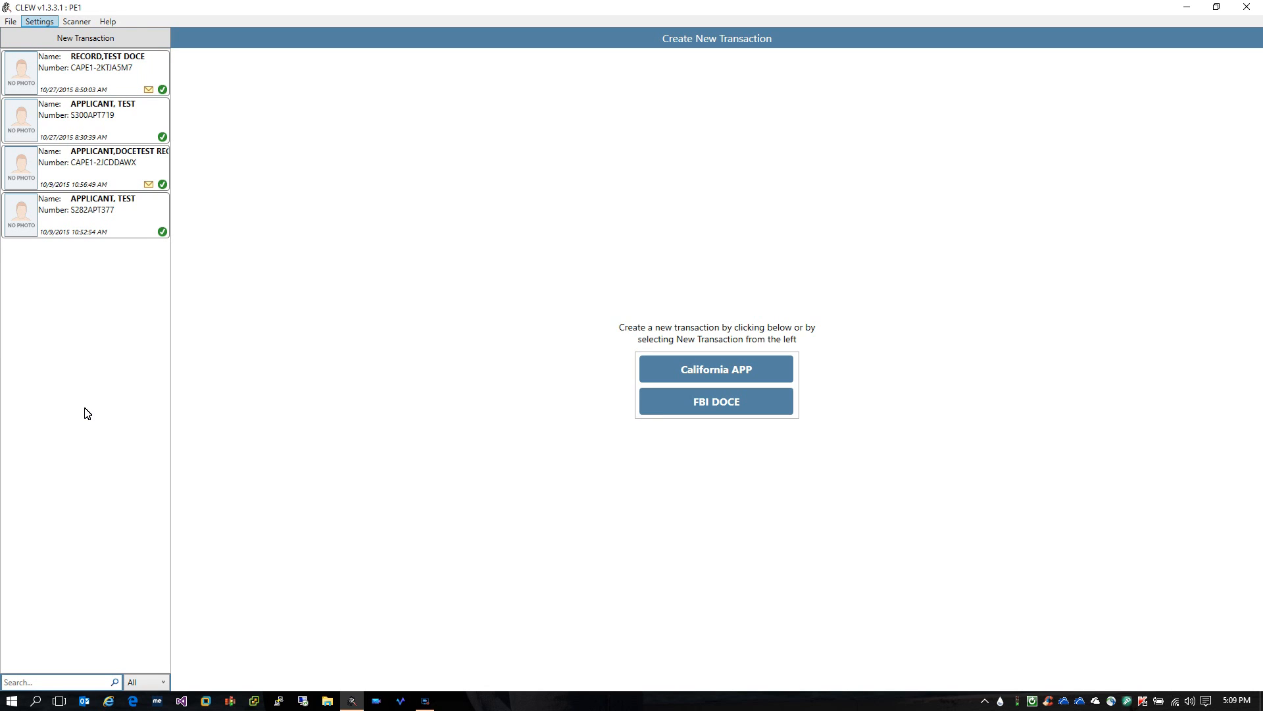
{"action": "left_click", "coordinate": [39, 21]}
{"action": "key", "text": "Down"}
{"action": "key", "text": "Down"}
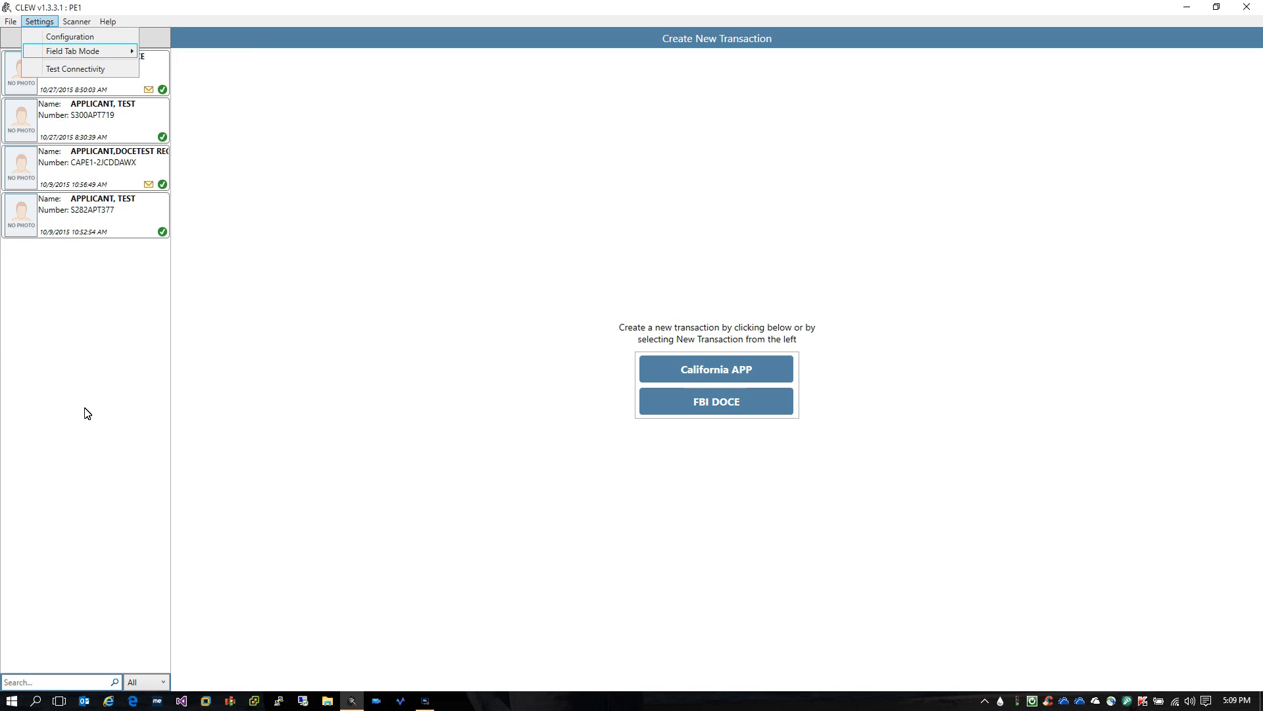
{"action": "key", "text": "Right"}
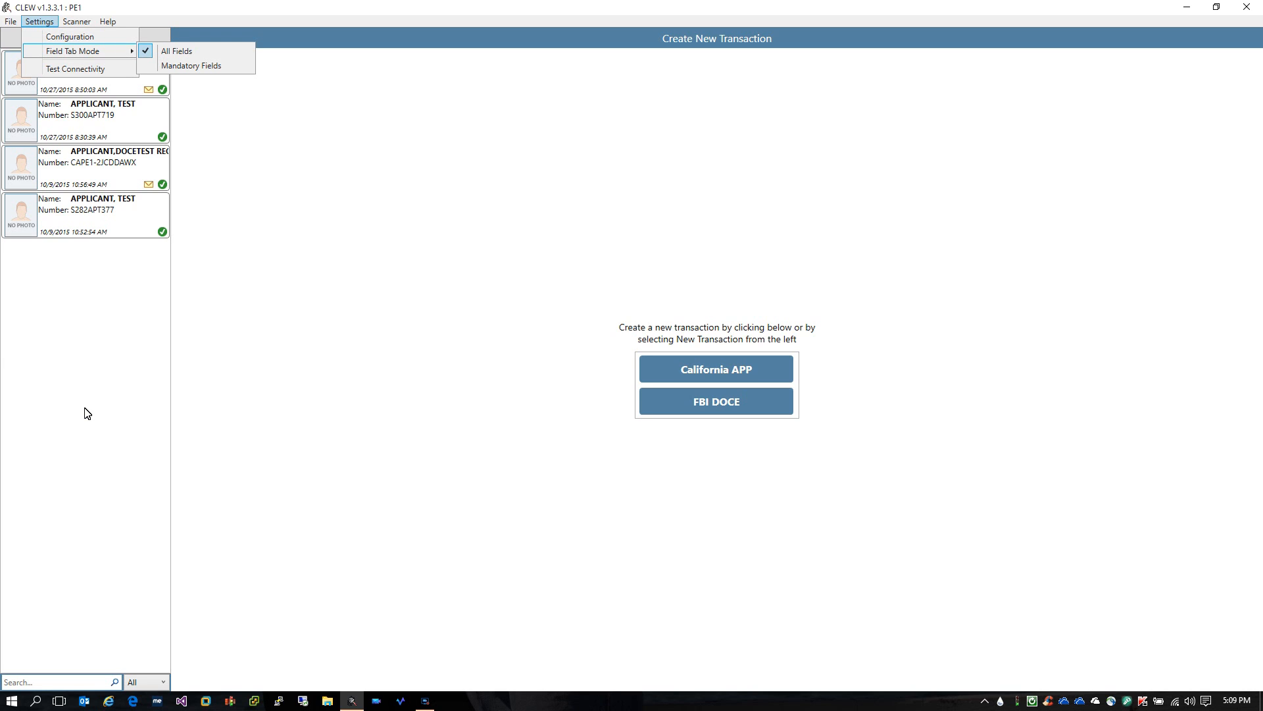
{"action": "key", "text": "Down"}
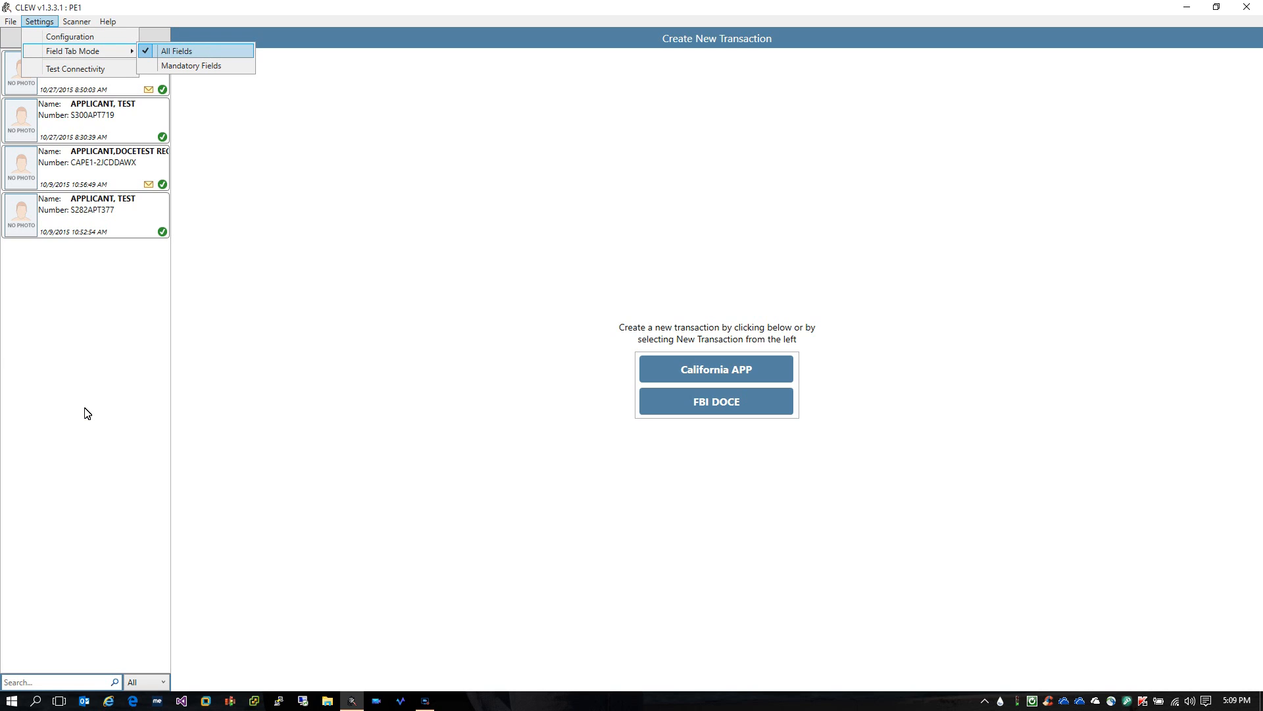
{"action": "key", "text": "Down"}
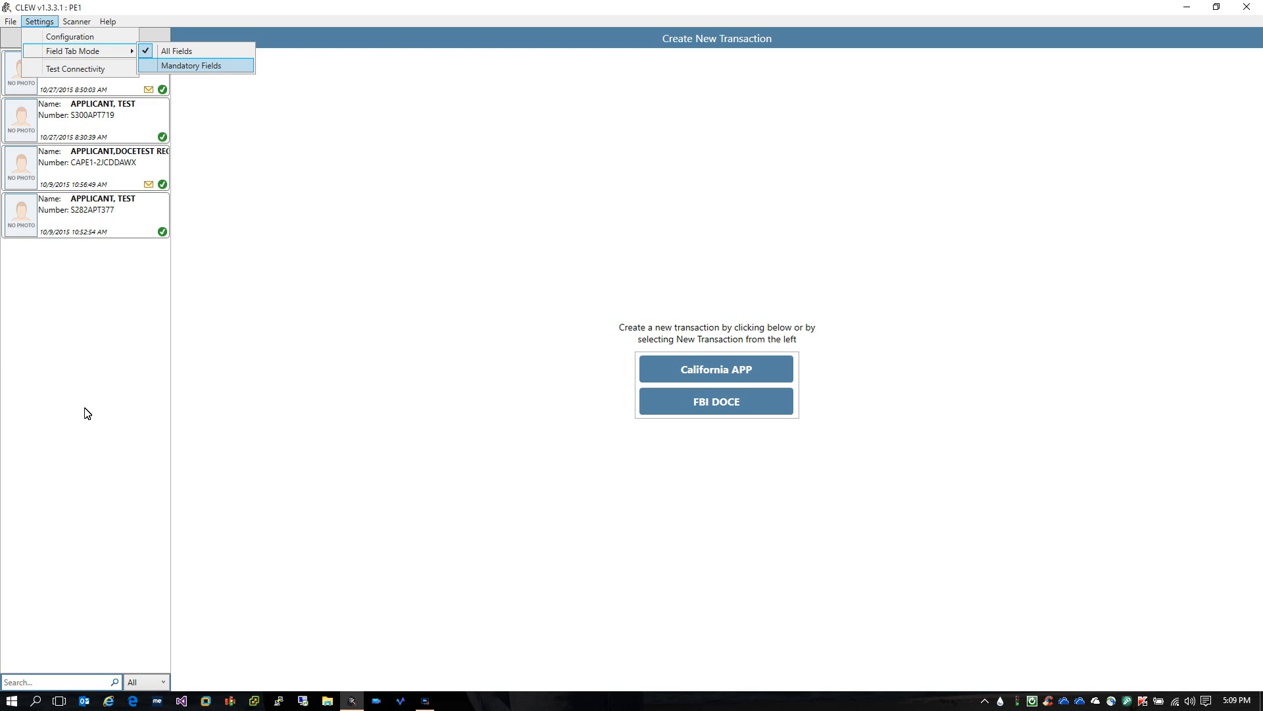
{"action": "key", "text": "Up"}
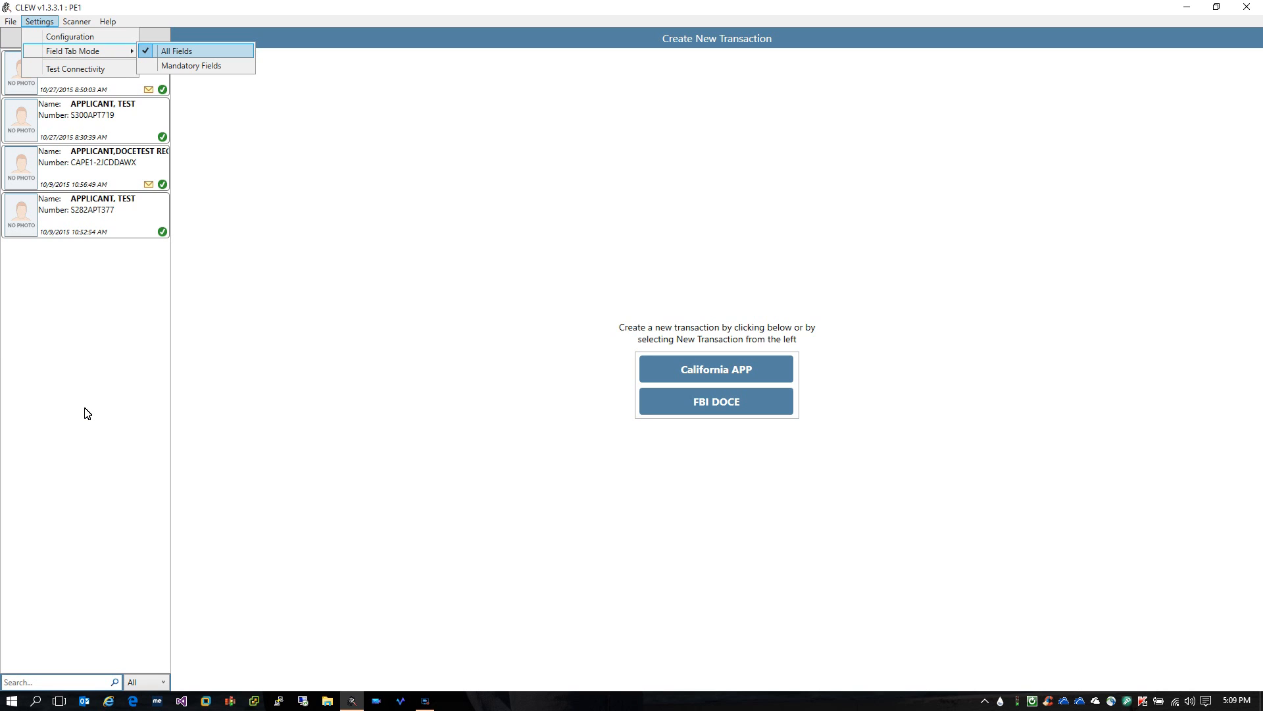
{"action": "key", "text": "Down"}
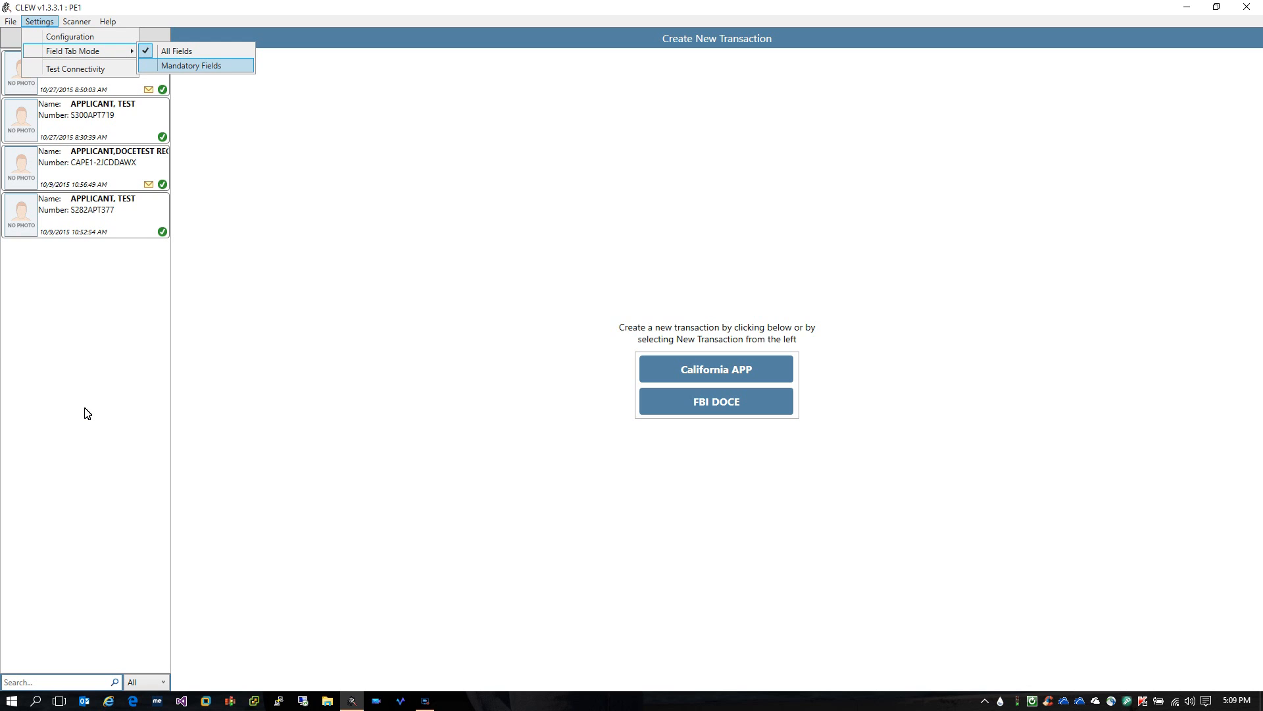
{"action": "key", "text": "Up"}
{"action": "key", "text": "Left"}
{"action": "key", "text": "Down"}
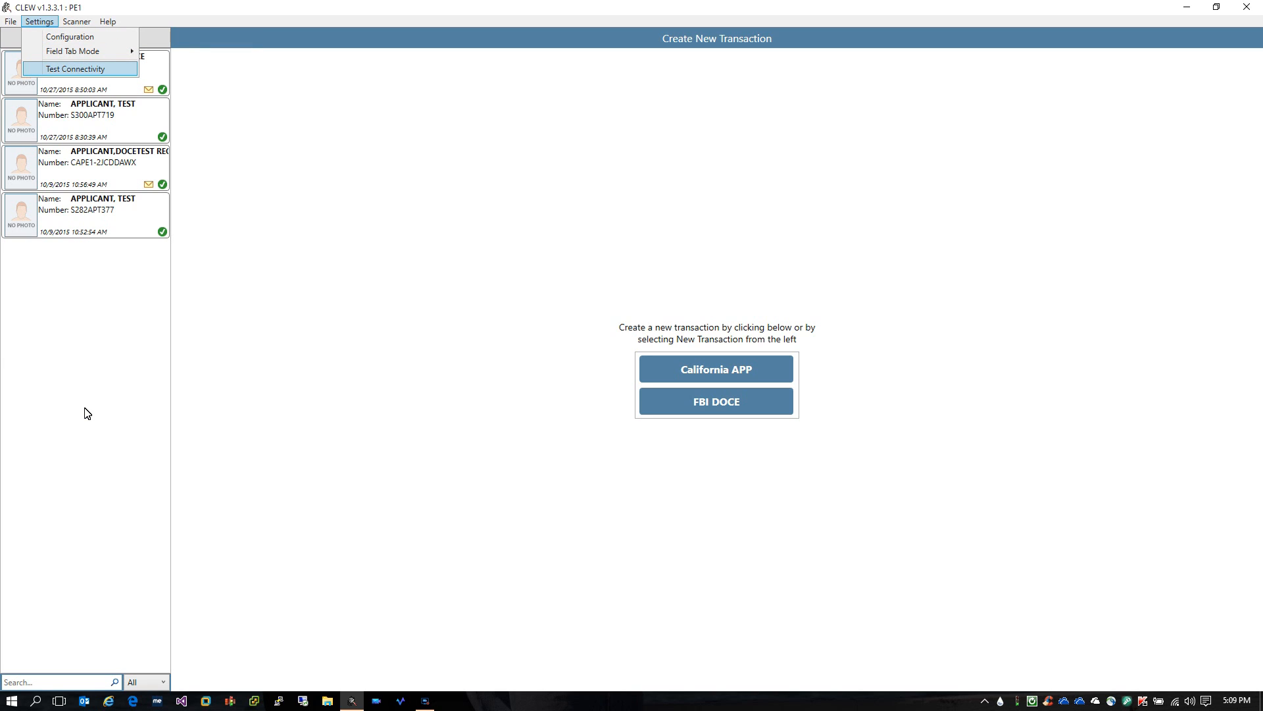
Run Test Connectivity, confirm all three components connect, and close the results
{"action": "key", "text": "Return"}
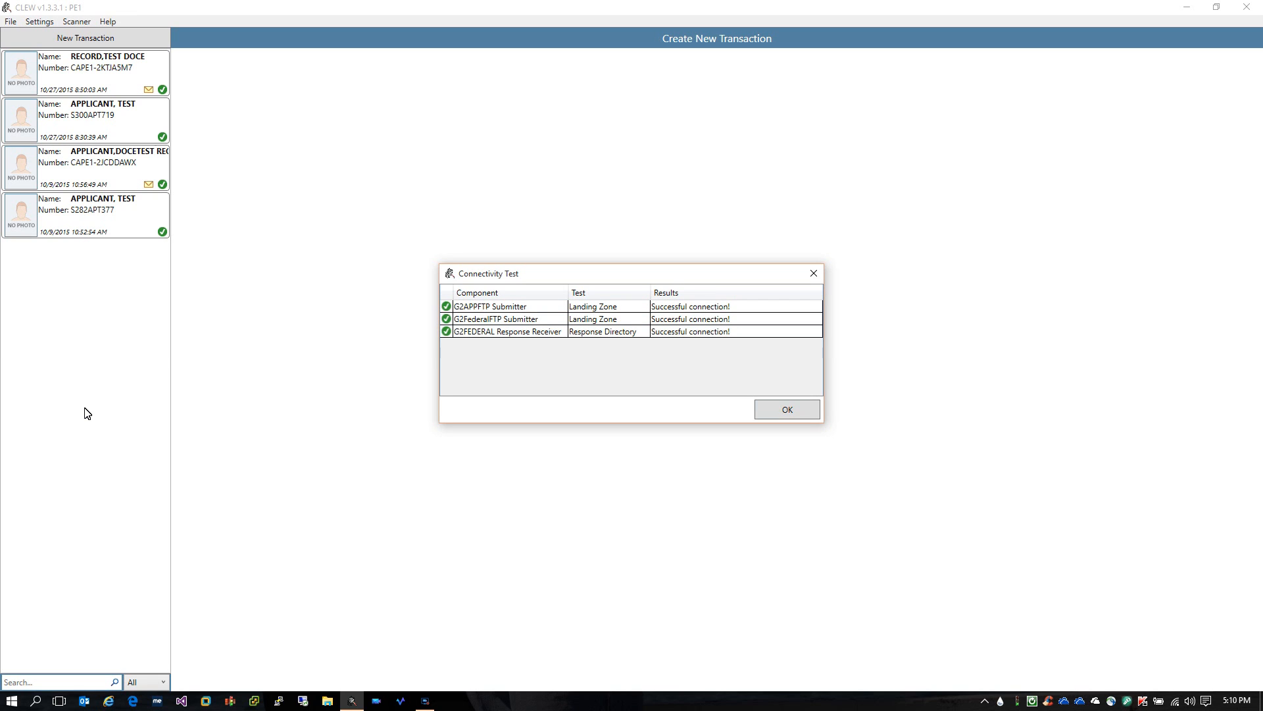
{"action": "key", "text": "Return"}
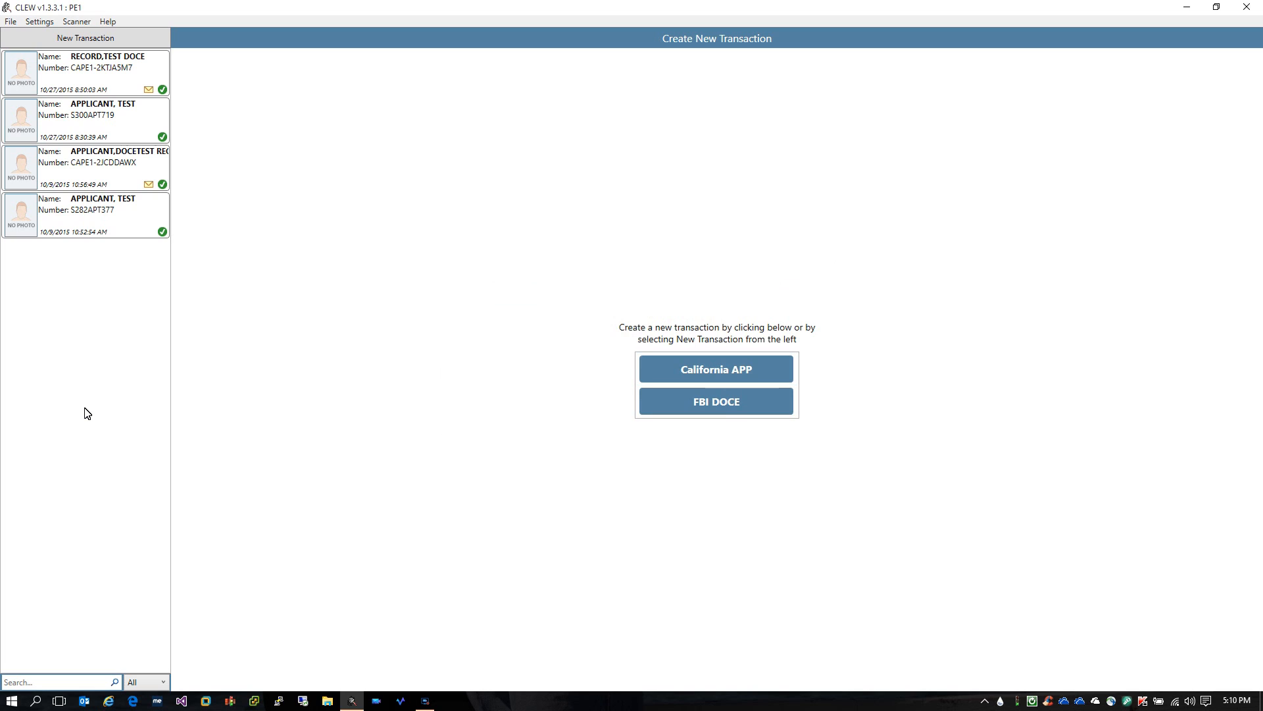
{"action": "key", "text": "Down"}
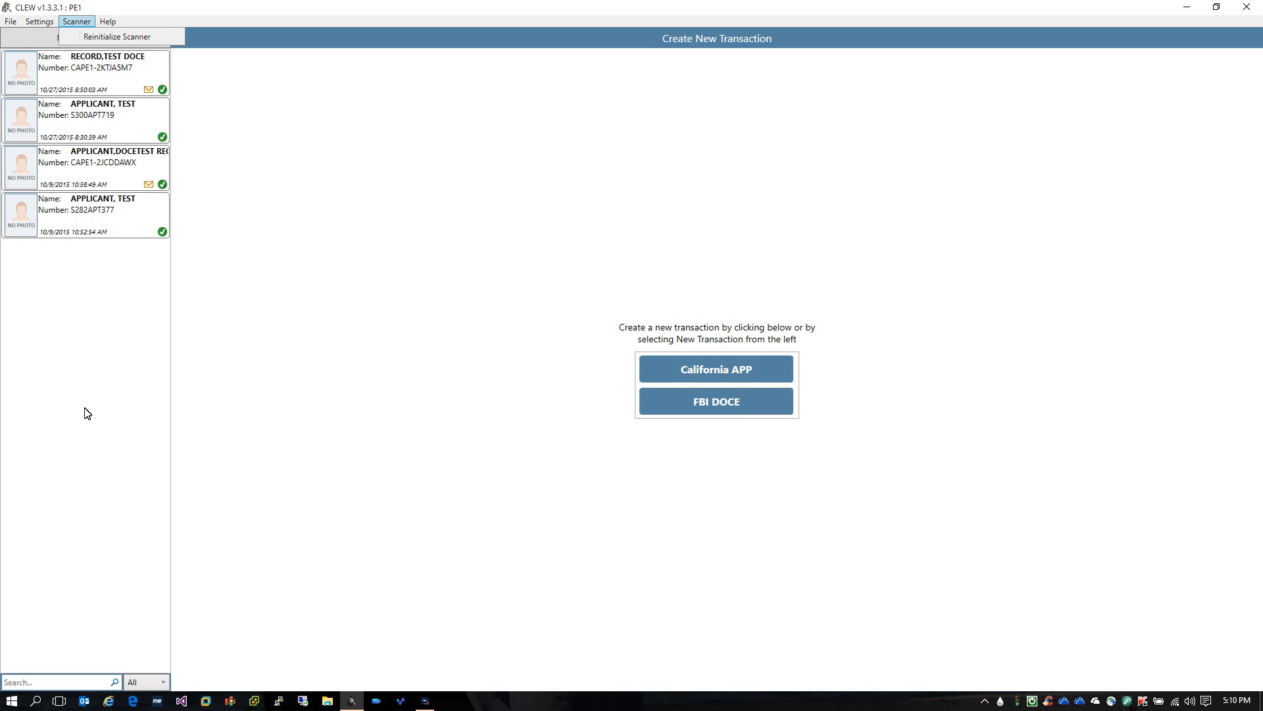
{"action": "key", "text": "Down"}
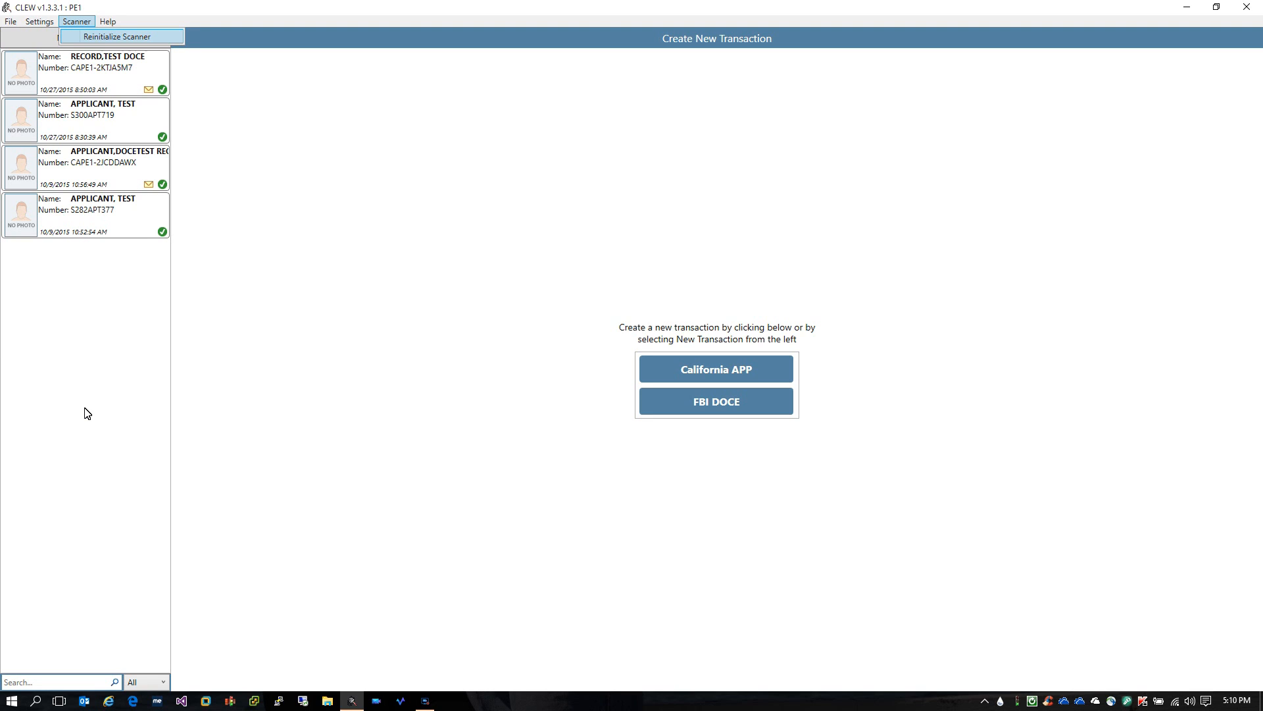
{"action": "key", "text": "Return"}
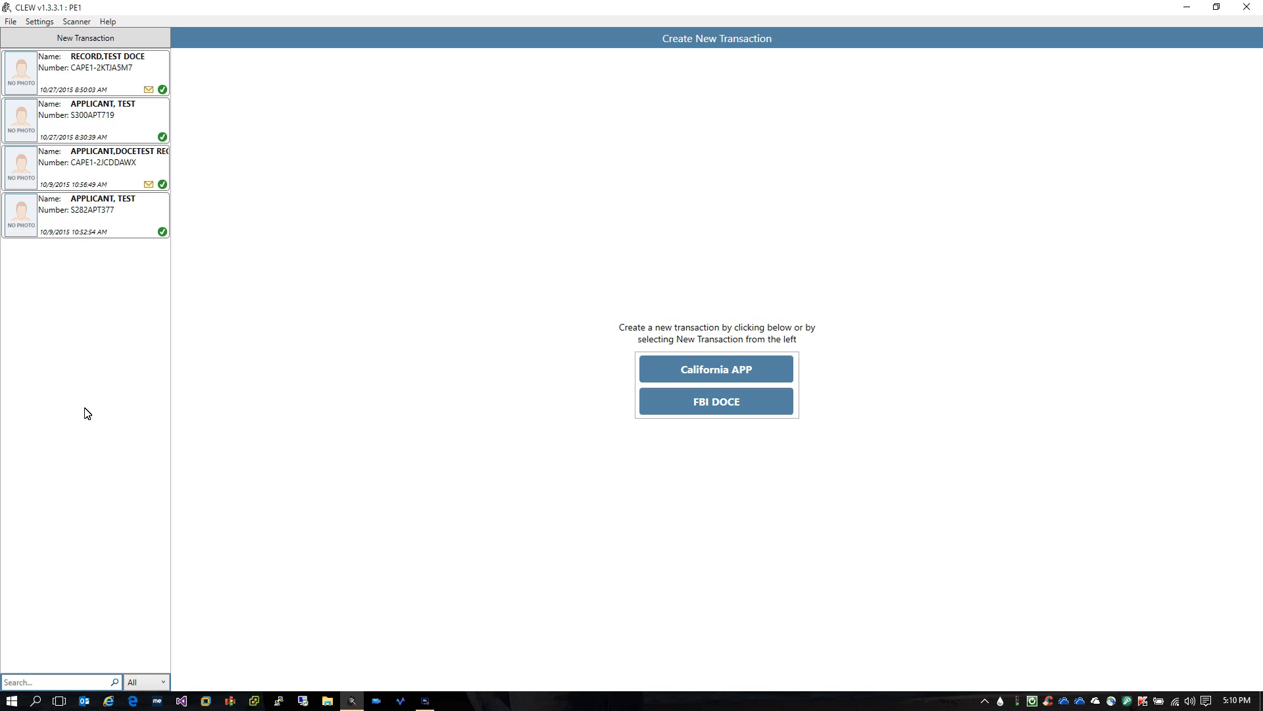
View Help > About CLEW showing version 1.3.3.1, close it, and reopen Help
{"action": "key", "text": "alt+h"}
{"action": "key", "text": "Down"}
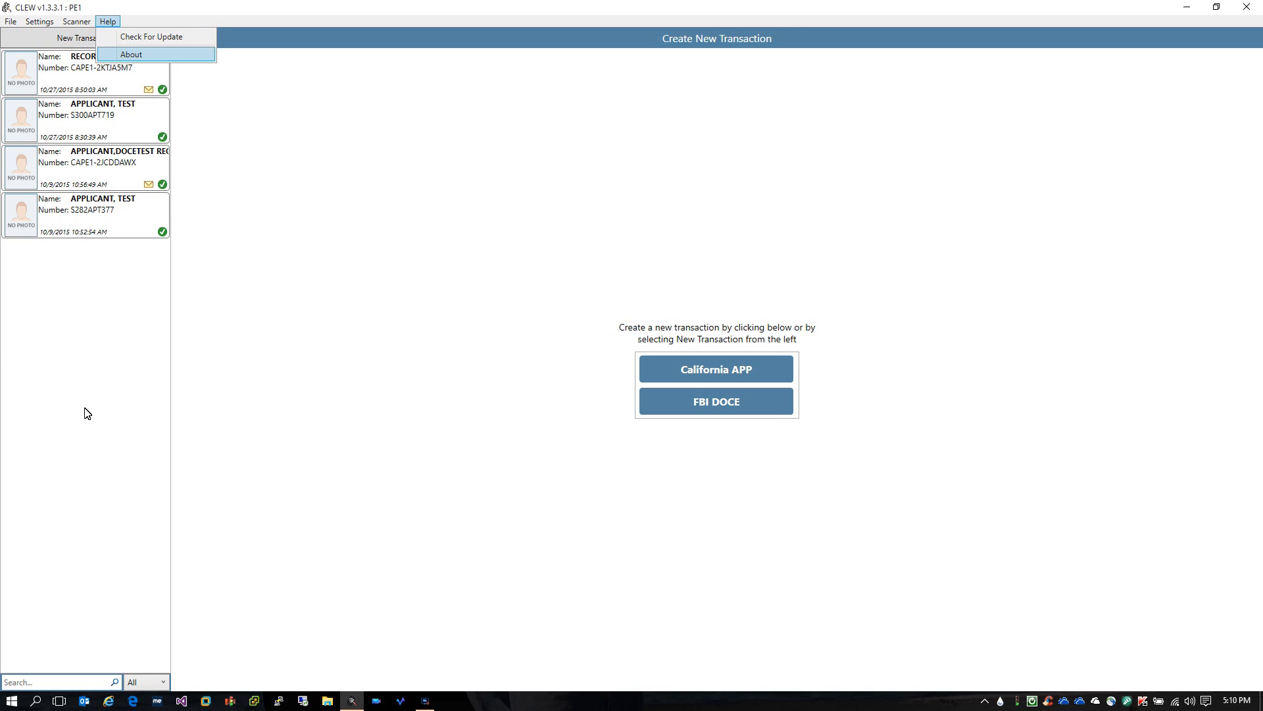
{"action": "key", "text": "Return"}
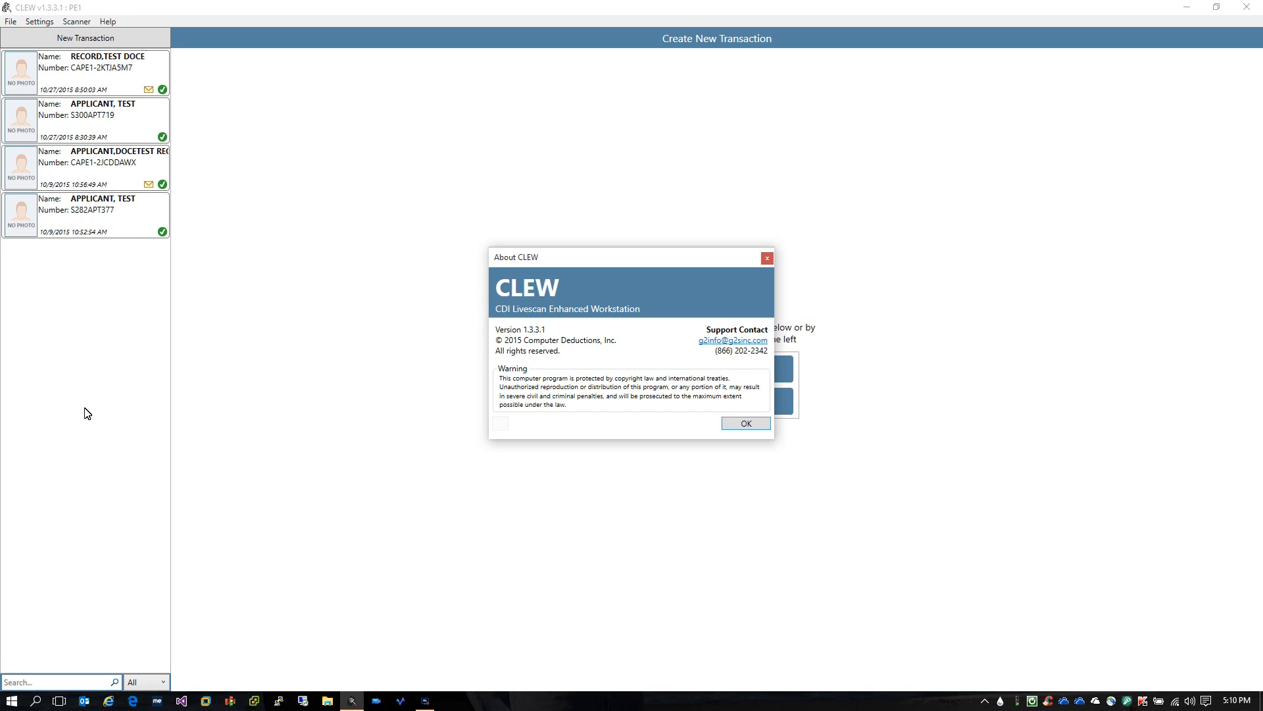
{"action": "key", "text": "Return"}
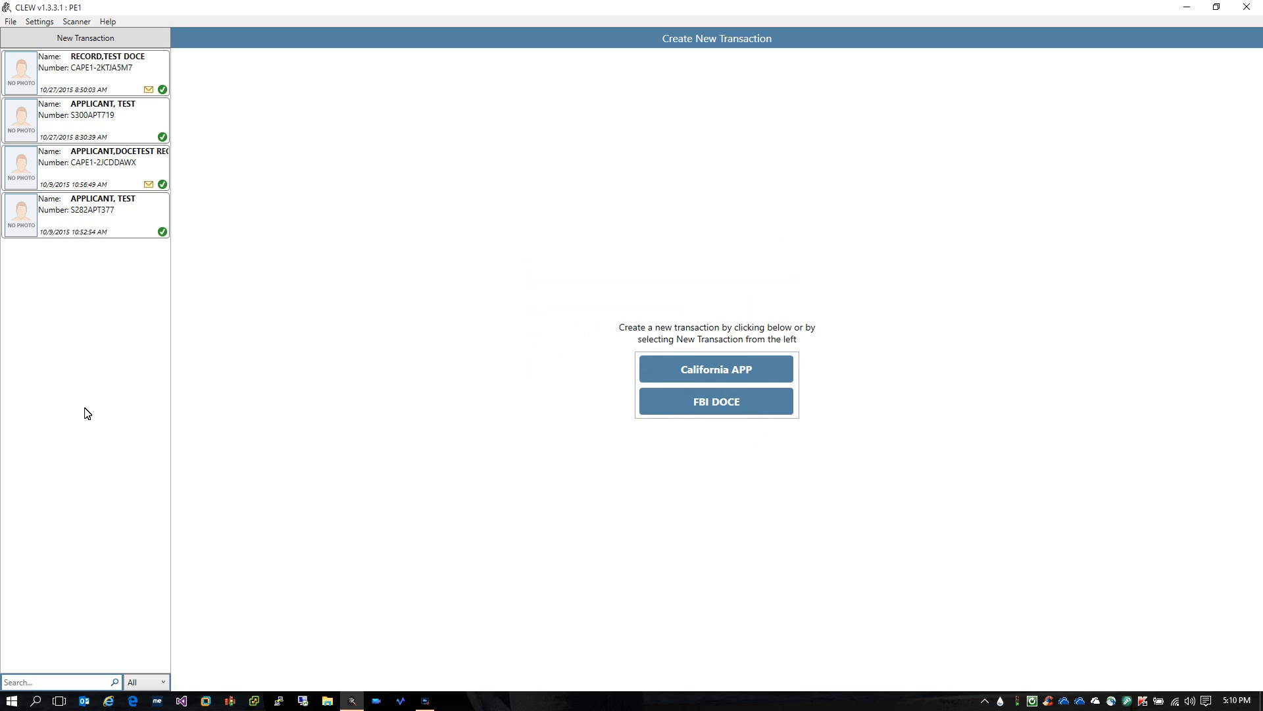
{"action": "key", "text": "alt+h"}
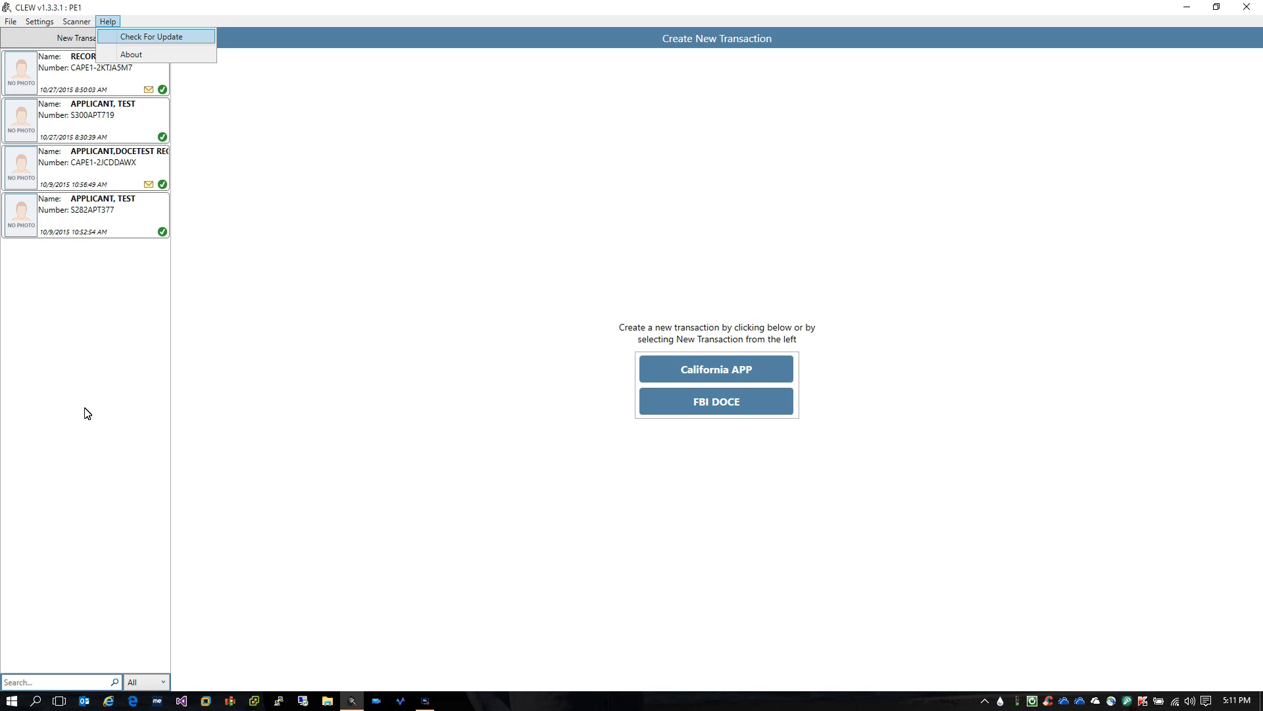
Run Check For Update and dismiss the 'CLEW is already up to date.' notice
{"action": "key", "text": "Escape"}
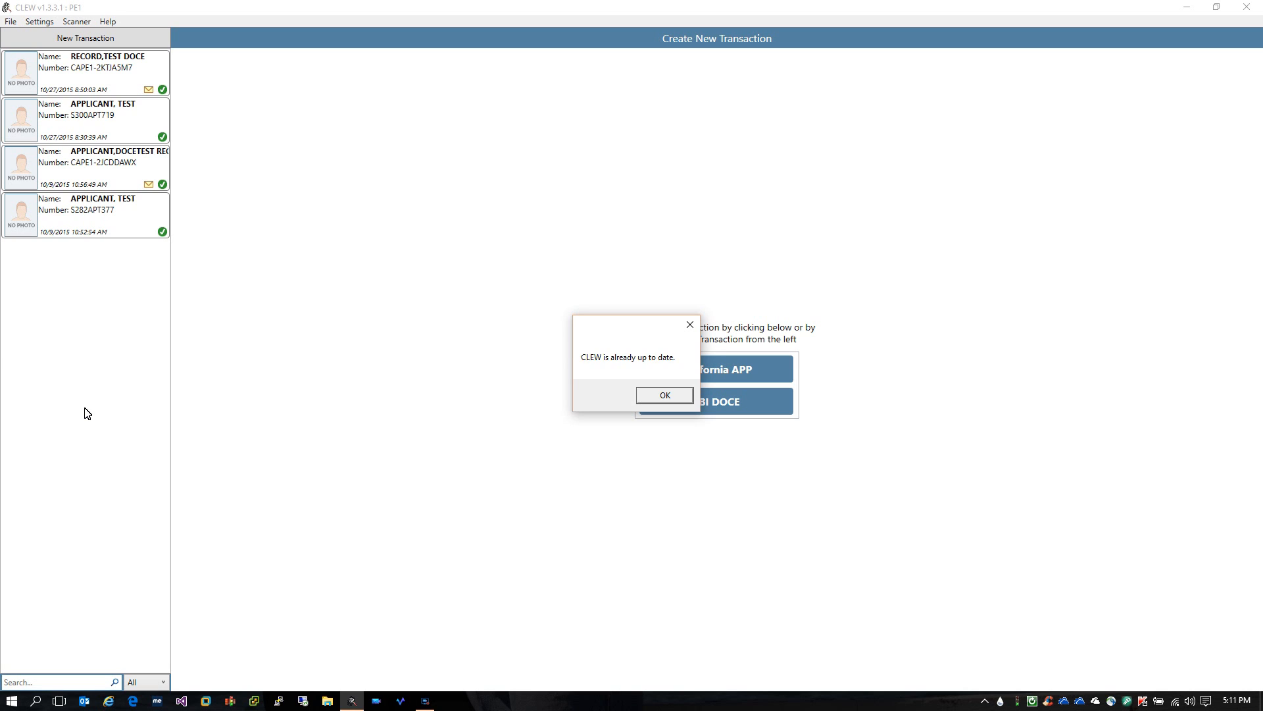
{"action": "key", "text": "Return"}
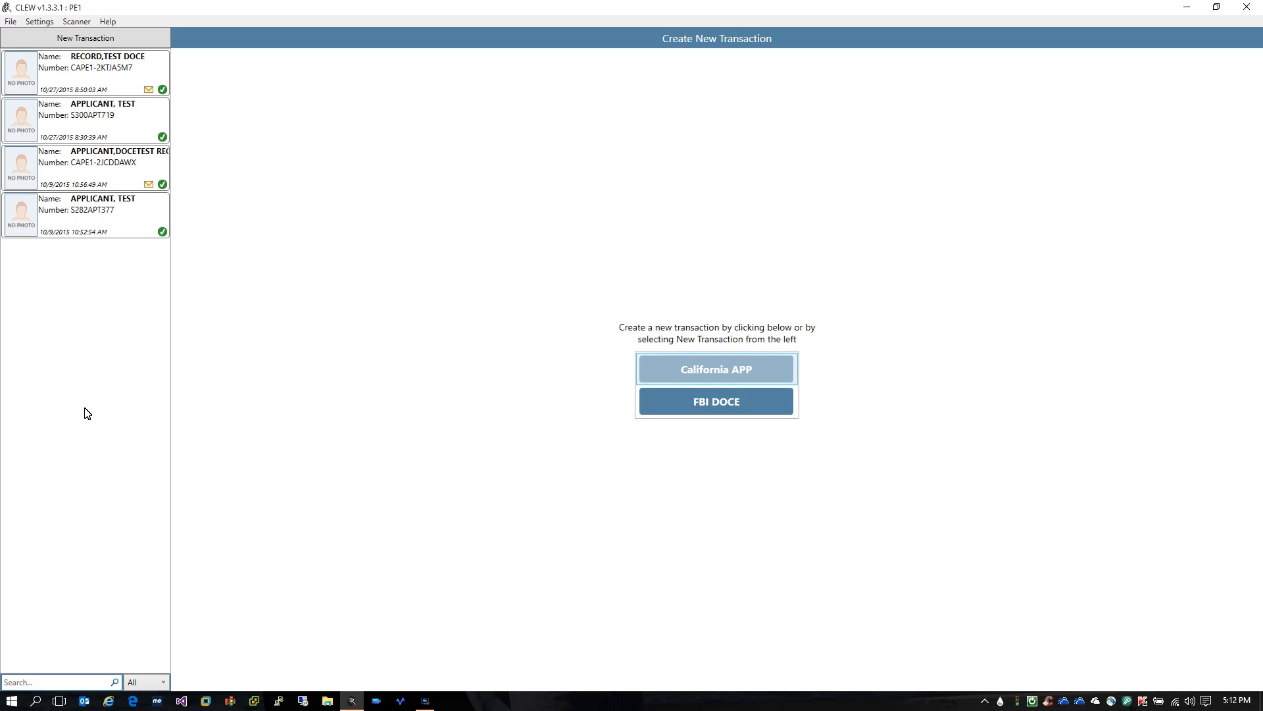
Start a new California APP transaction with agency A0522, CASGSECURITY & INVEST SERV
{"action": "key", "text": "Return"}
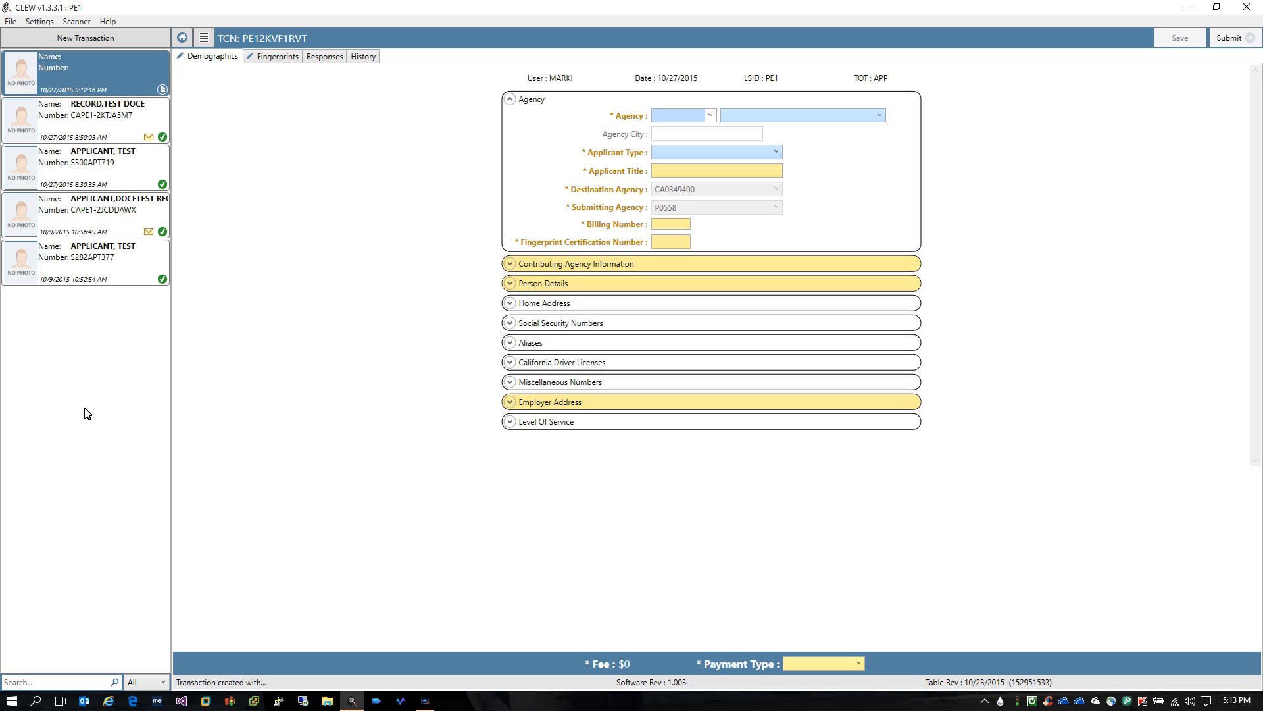
{"action": "type", "text": "A"}
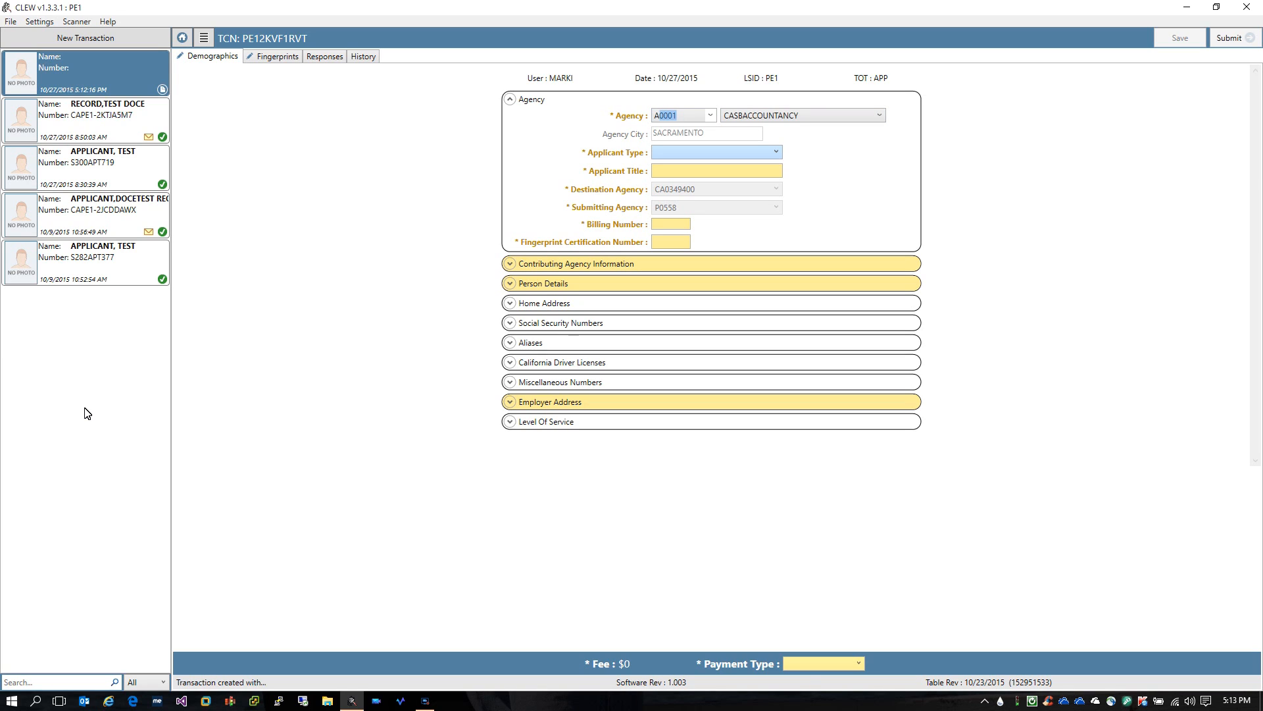
{"action": "type", "text": "0522"}
{"action": "key", "text": "Tab"}
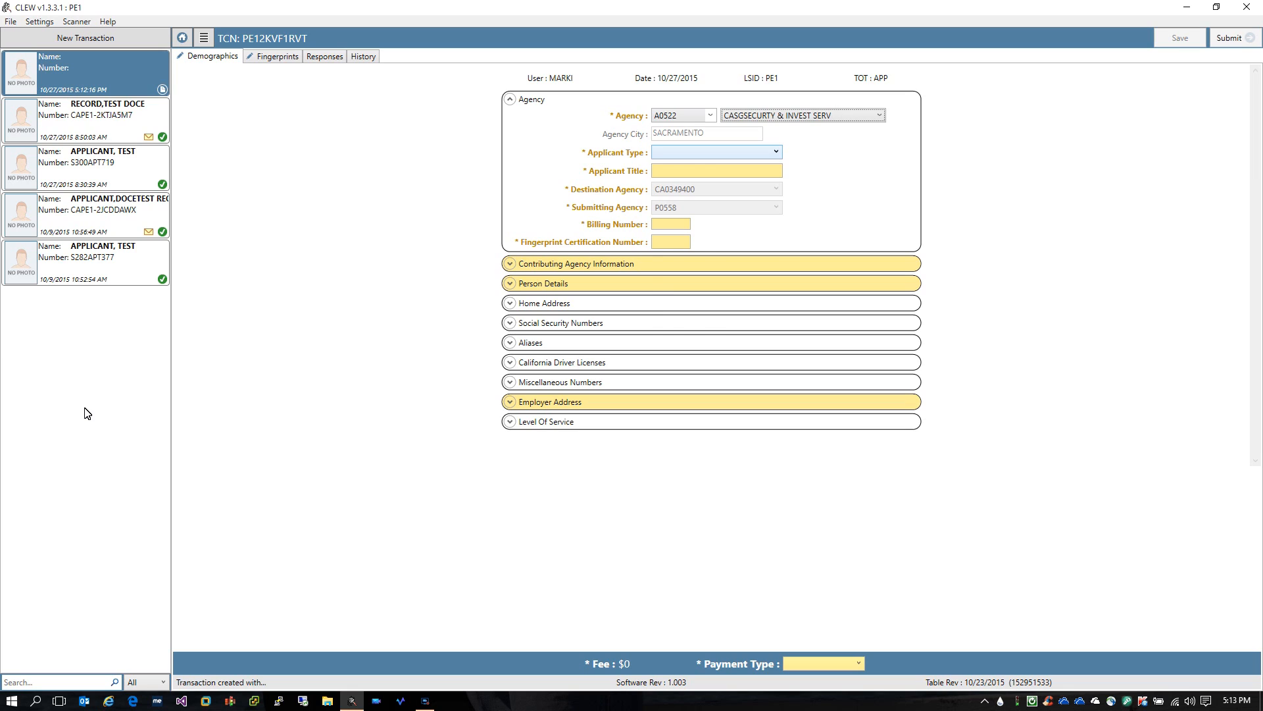
{"action": "key", "text": "alt+Down"}
Set Applicant Type to SECURITY GUARD and enter SECURITY GUARD as the Applicant Title
{"action": "key", "text": "Down"}
{"action": "key", "text": "Down"}
{"action": "key", "text": "Down"}
{"action": "key", "text": "Down"}
{"action": "key", "text": "Down"}
{"action": "key", "text": "Down"}
{"action": "key", "text": "Down"}
{"action": "key", "text": "Down"}
{"action": "key", "text": "Down"}
{"action": "key", "text": "Down"}
{"action": "key", "text": "Down"}
{"action": "key", "text": "Down"}
{"action": "key", "text": "Down"}
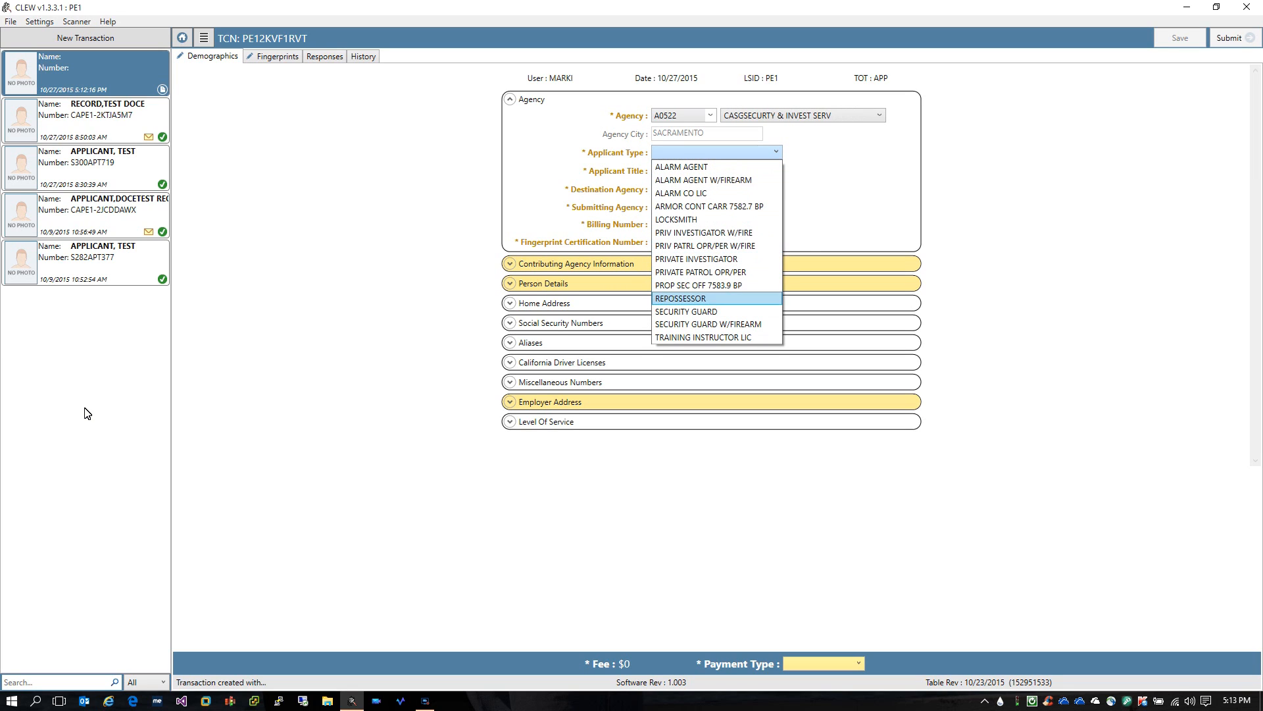
{"action": "key", "text": "Escape"}
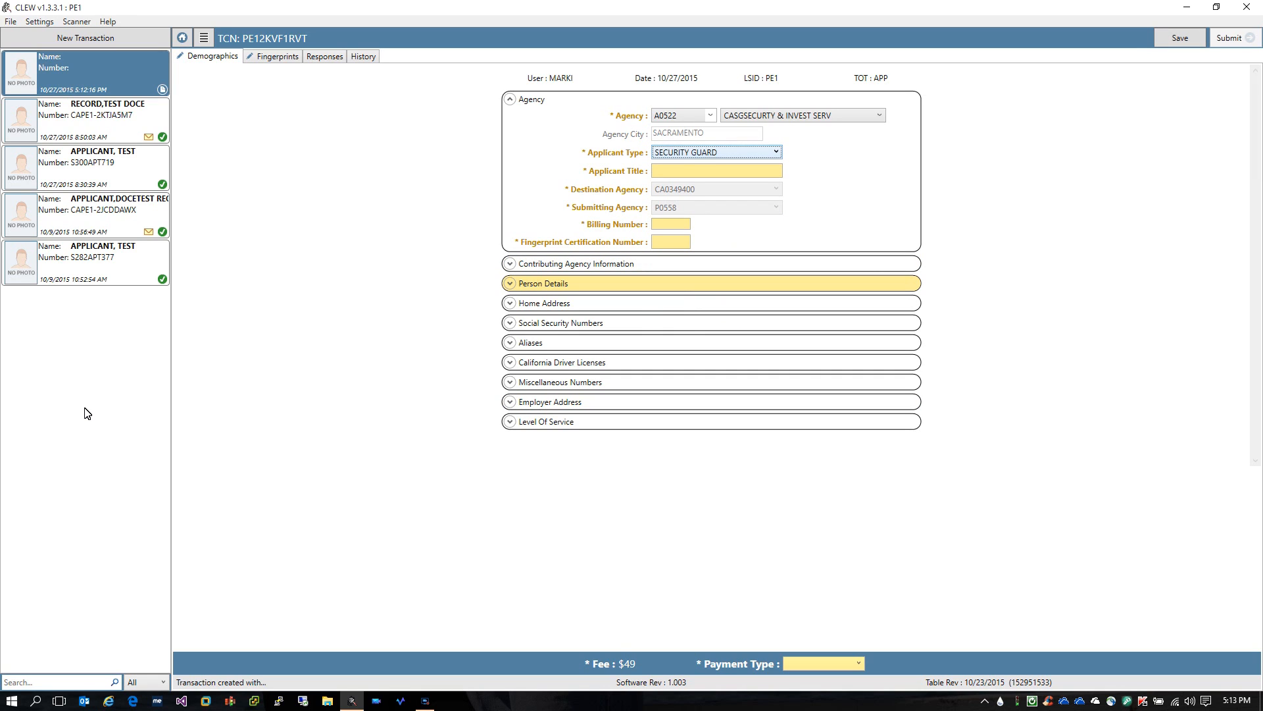
{"action": "key", "text": "Tab"}
{"action": "type", "text": "S"}
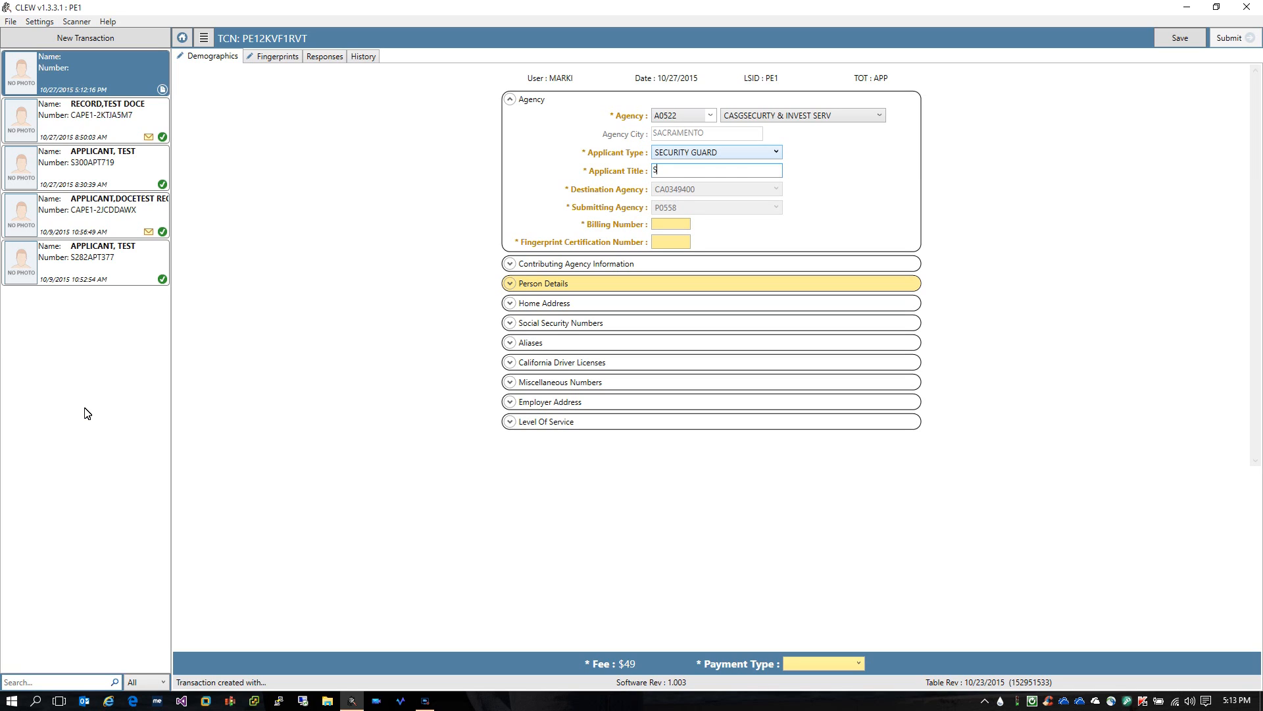
{"action": "type", "text": "ECURITY GUARD"}
{"action": "key", "text": "Tab"}
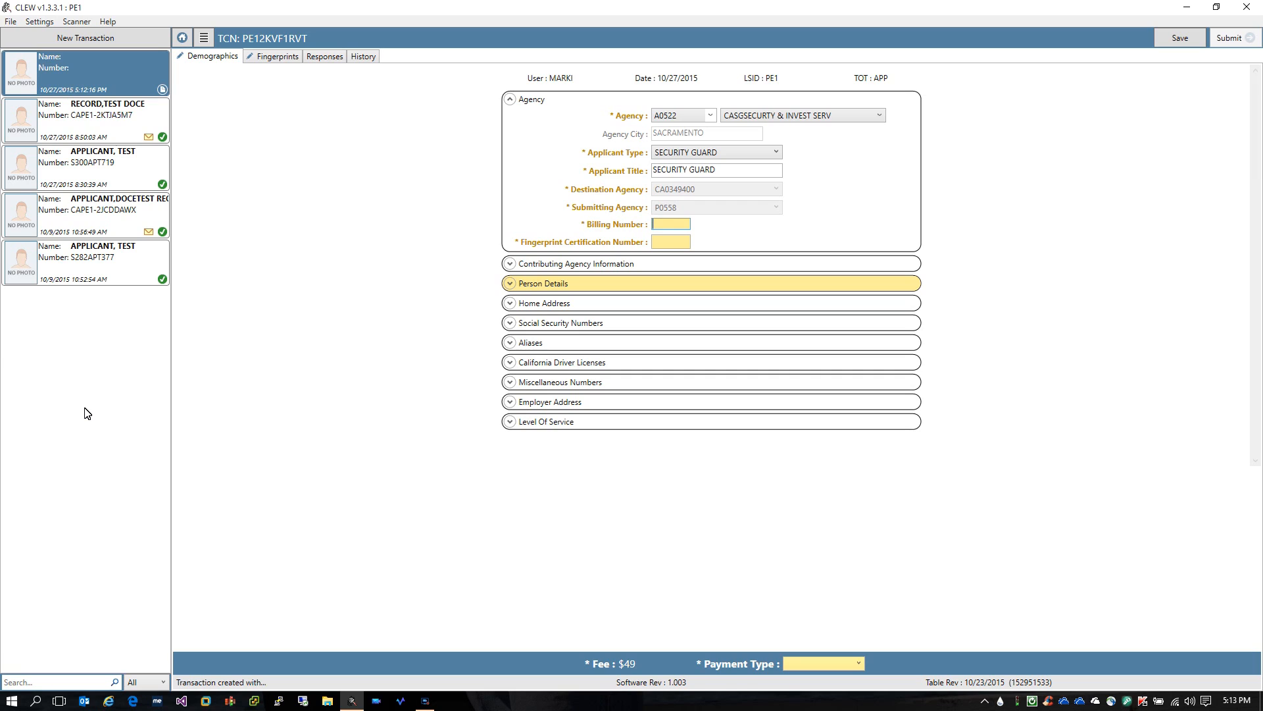
{"action": "type", "text": "149"}
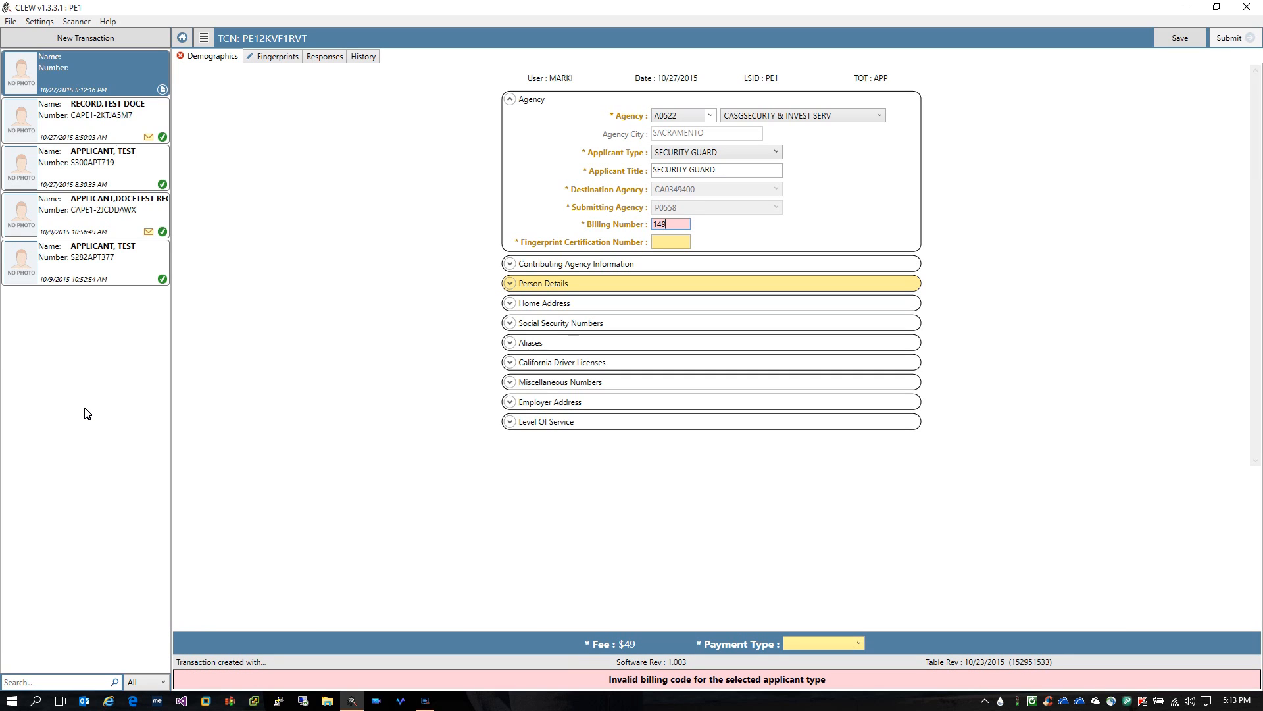
{"action": "type", "text": "391"}
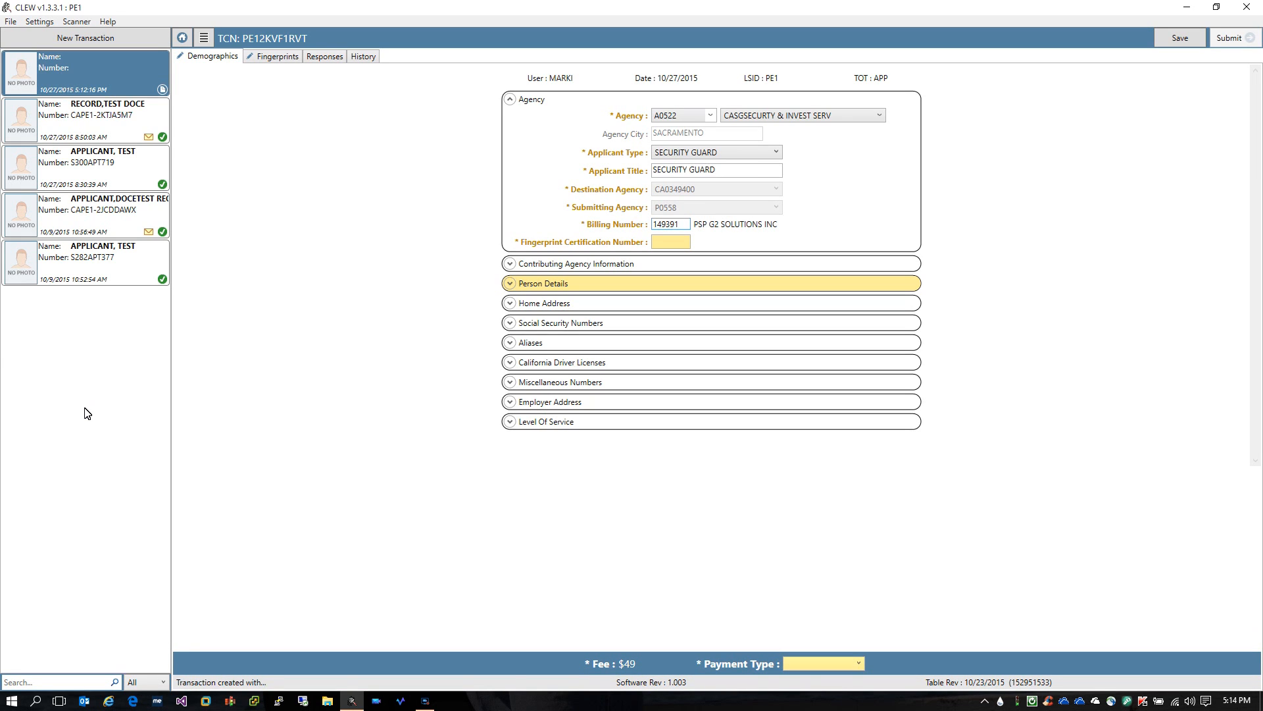
{"action": "key", "text": "Tab"}
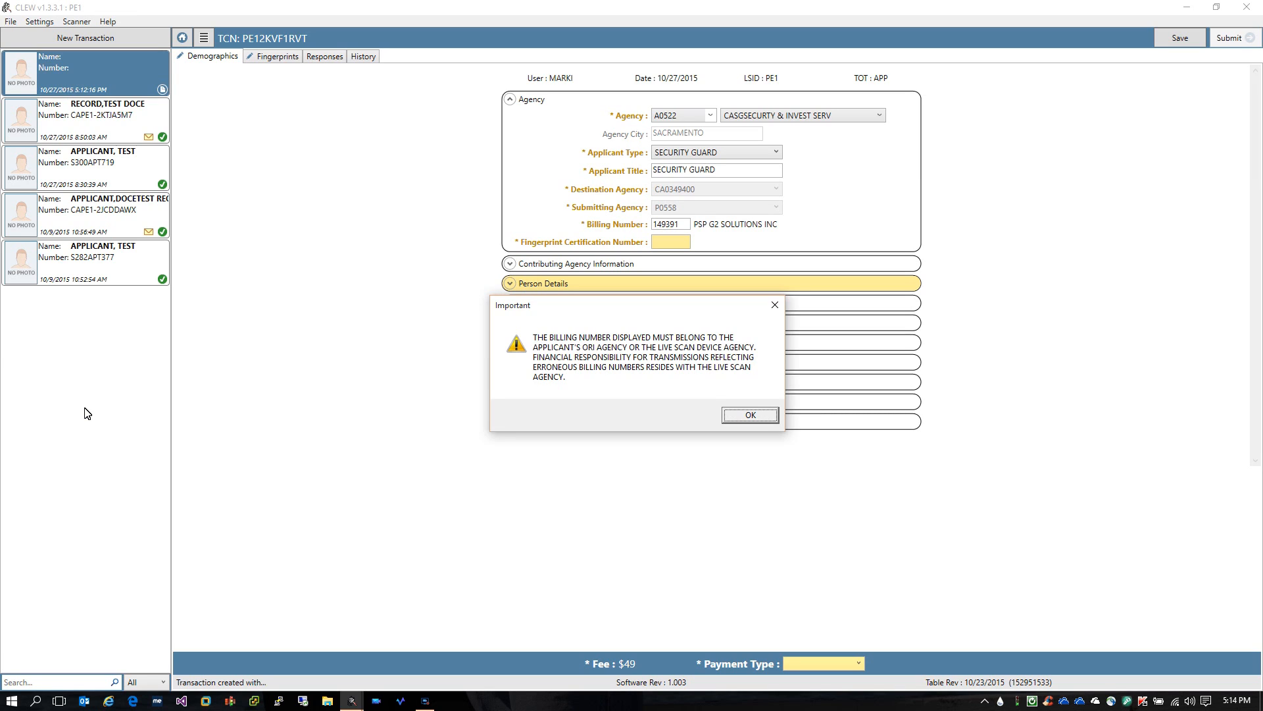
{"action": "key", "text": "Return"}
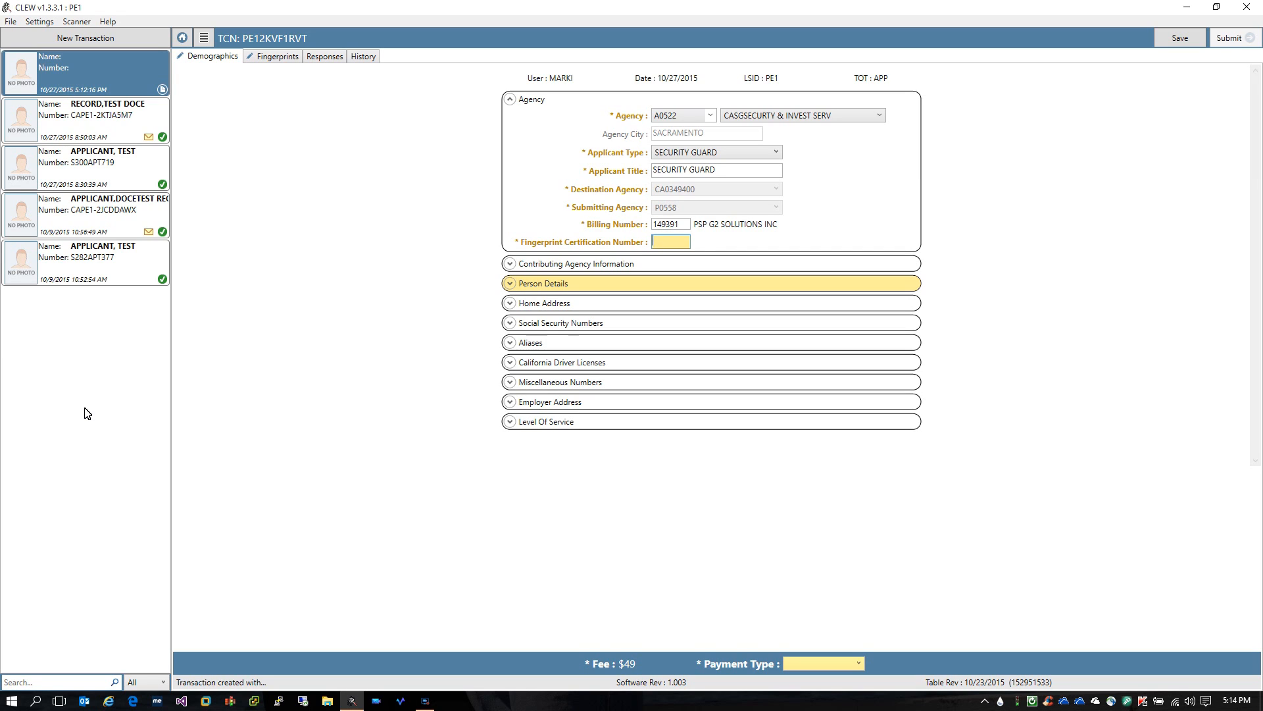
{"action": "type", "text": "502014"}
{"action": "key", "text": "BackSpace"}
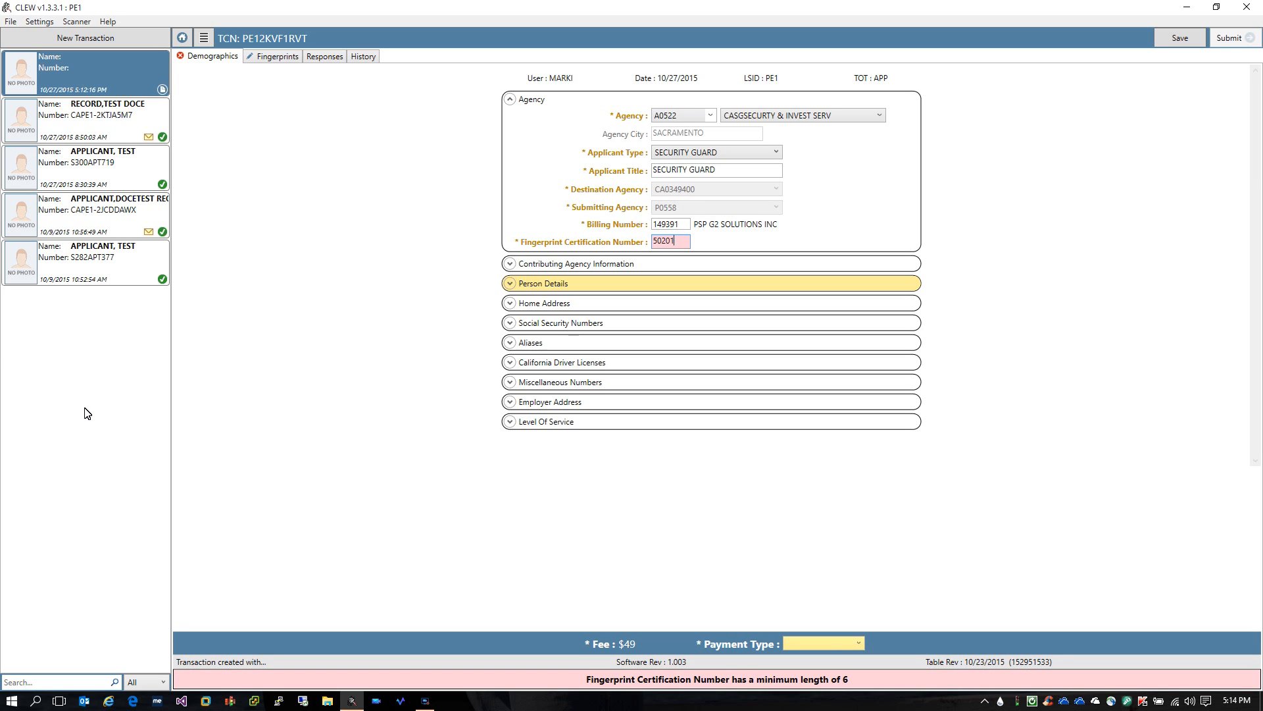
{"action": "type", "text": "4"}
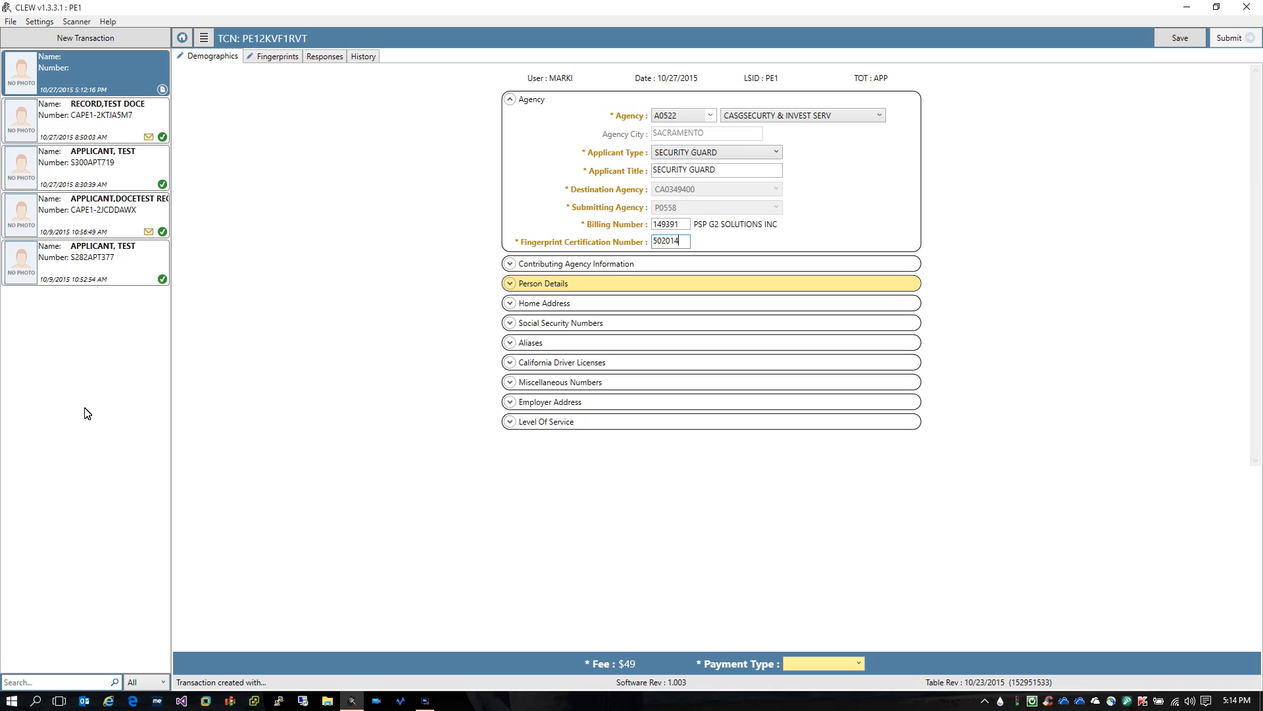
{"action": "key", "text": "Tab"}
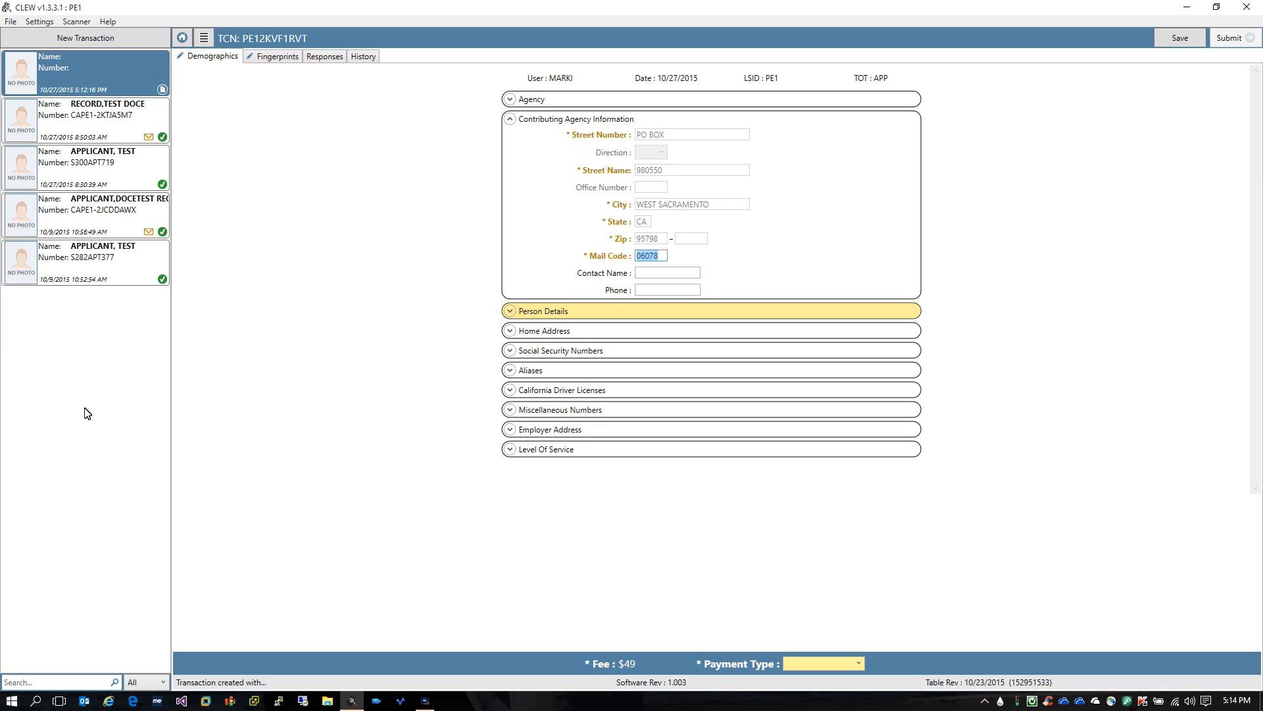
Enter the test applicant's last, first and middle names
{"action": "key", "text": "Tab"}
{"action": "key", "text": "Tab"}
{"action": "key", "text": "Tab"}
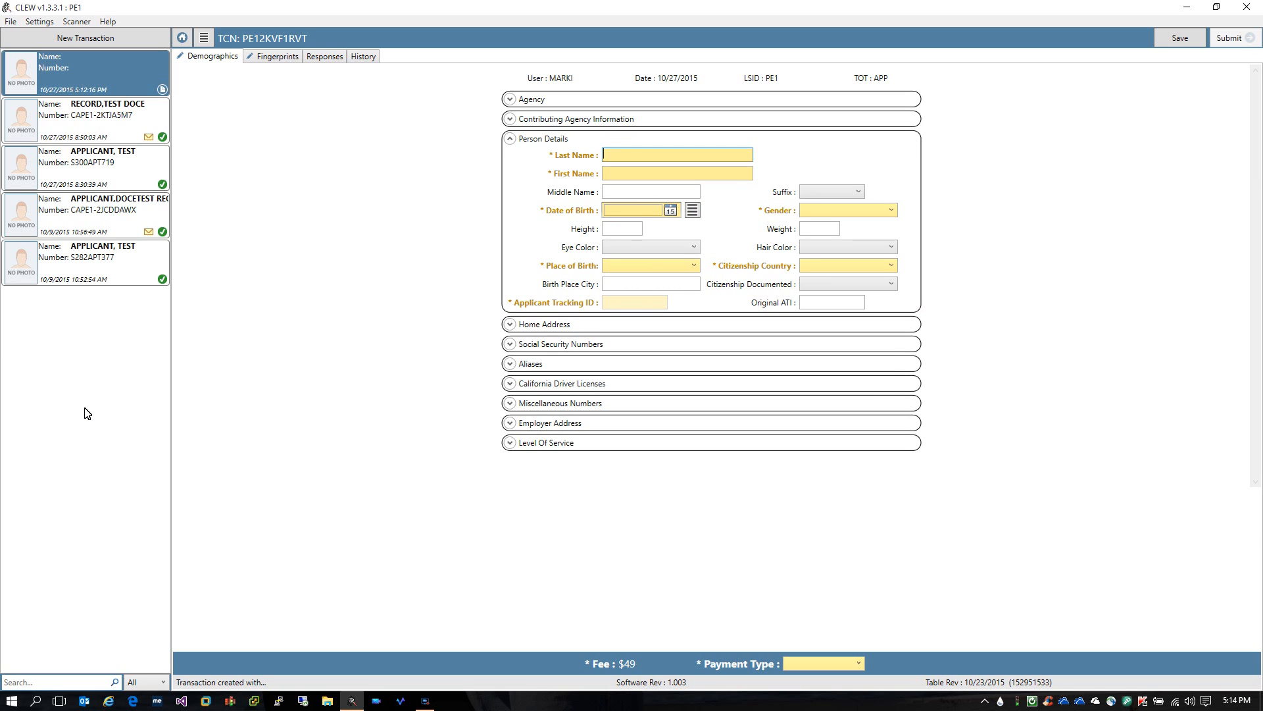
{"action": "type", "text": "APPLICANT"}
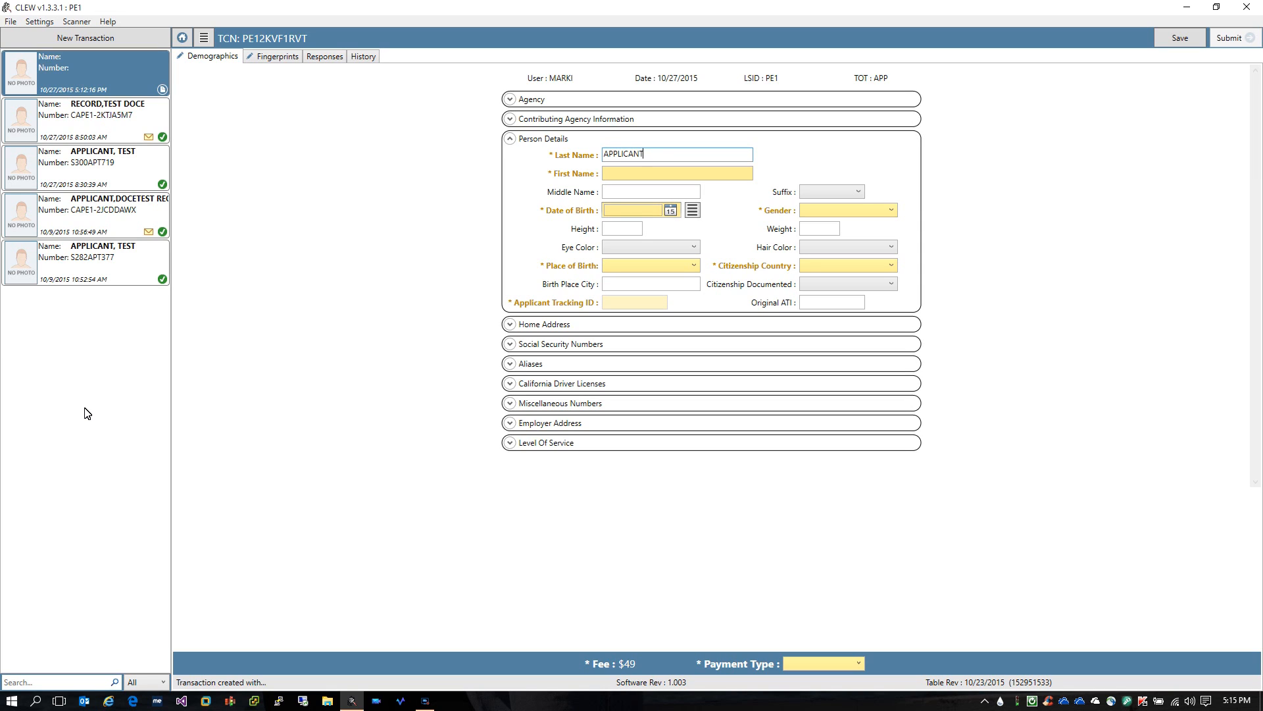
{"action": "key", "text": "Tab"}
{"action": "type", "text": "TEST"}
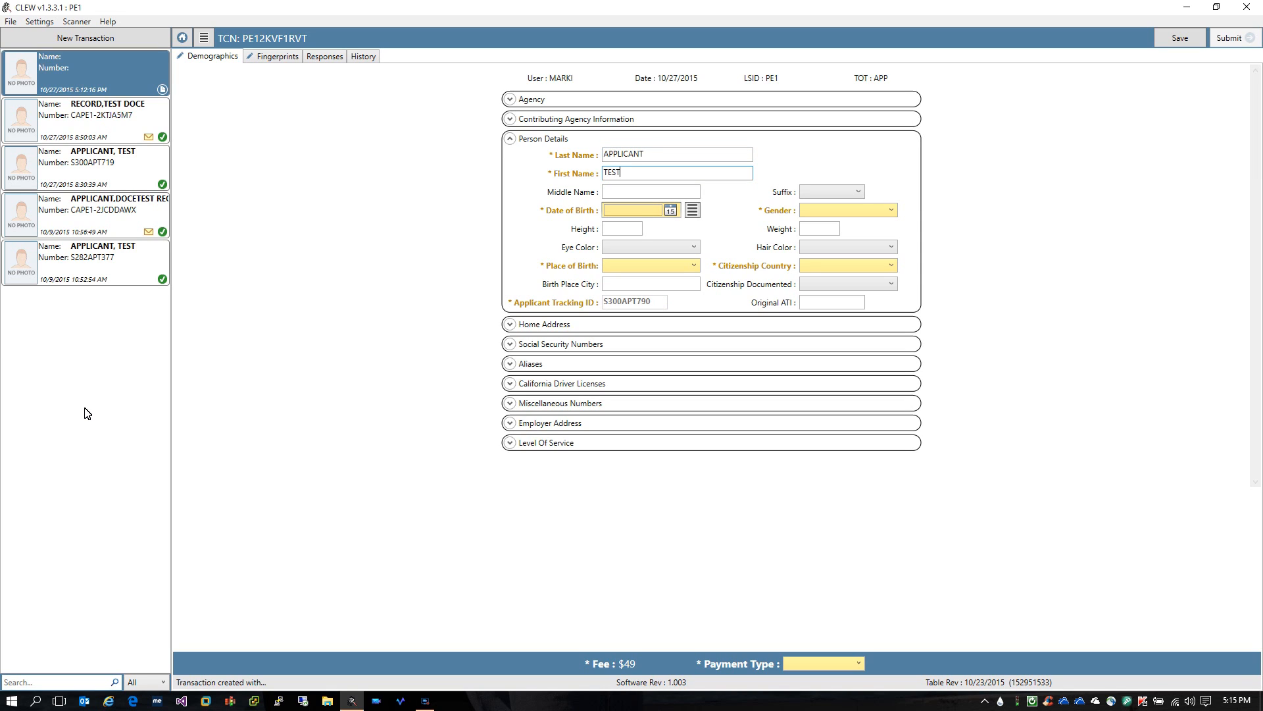
{"action": "key", "text": "Tab"}
{"action": "type", "text": "RECORD"}
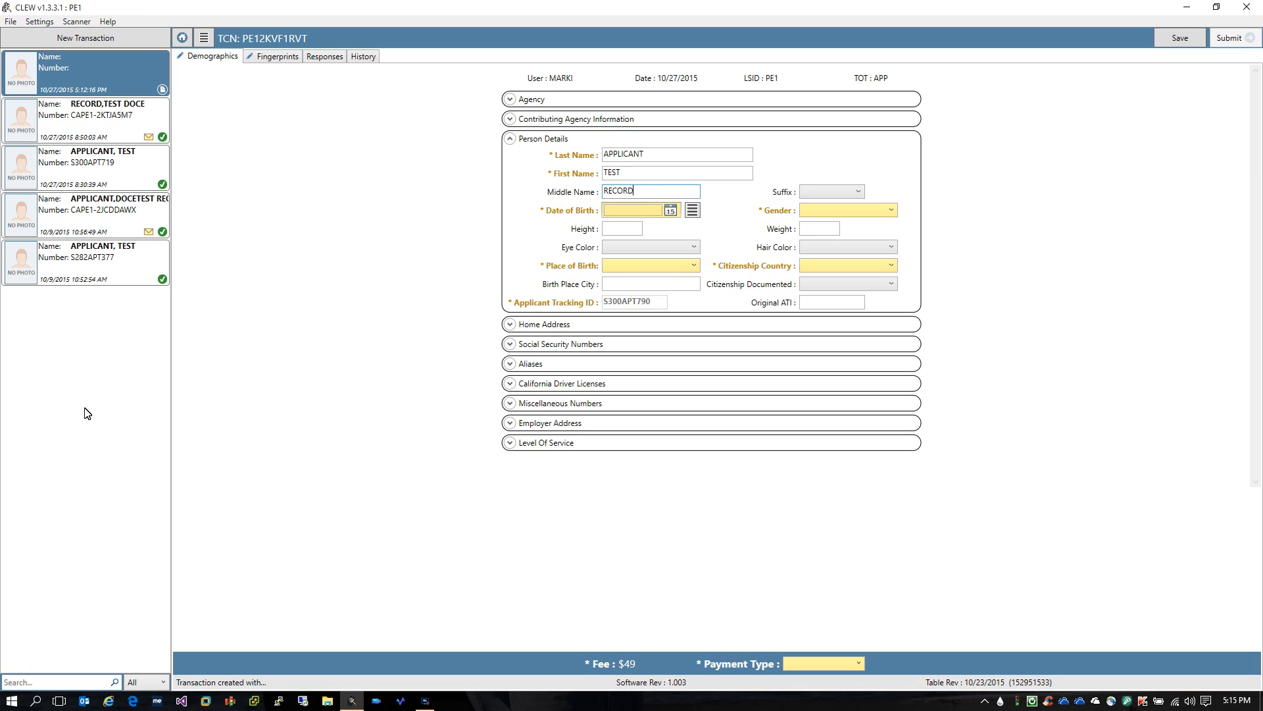
Choose III as the name suffix
{"action": "key", "text": "Tab"}
{"action": "key", "text": "Down"}
{"action": "key", "text": "alt+Down"}
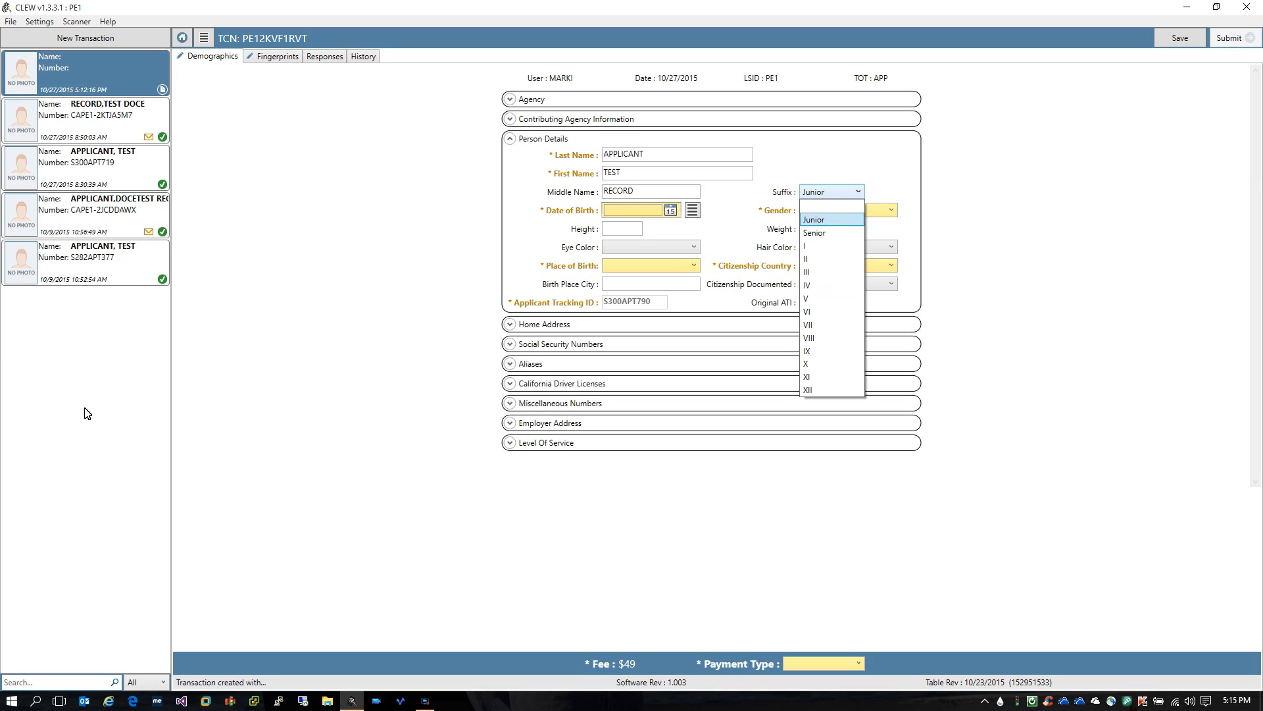
{"action": "key", "text": "Down"}
{"action": "key", "text": "Down"}
{"action": "key", "text": "Down"}
{"action": "key", "text": "Down"}
{"action": "key", "text": "Down"}
{"action": "key", "text": "Down"}
{"action": "key", "text": "Down"}
{"action": "key", "text": "Down"}
{"action": "key", "text": "Down"}
{"action": "key", "text": "Down"}
{"action": "key", "text": "Down"}
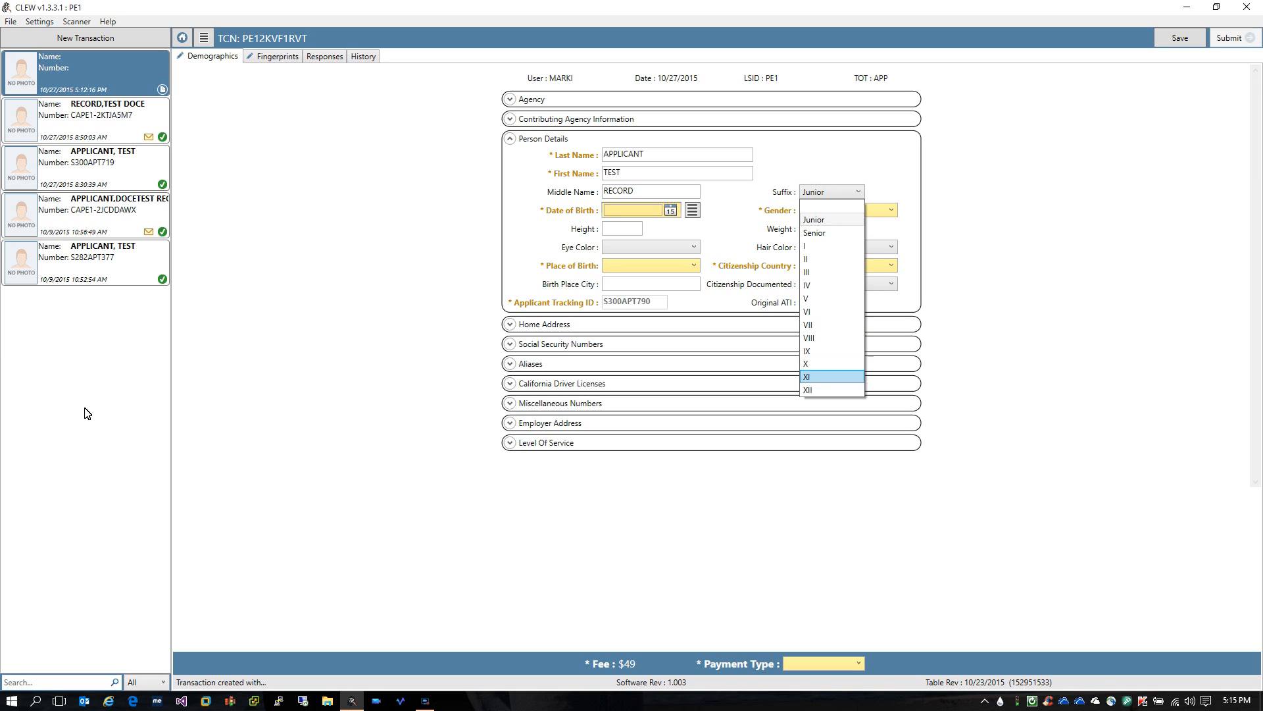
{"action": "key", "text": "Up"}
{"action": "key", "text": "Up"}
{"action": "key", "text": "Up"}
{"action": "key", "text": "Up"}
{"action": "key", "text": "Up"}
{"action": "key", "text": "Up"}
{"action": "key", "text": "Up"}
{"action": "key", "text": "Up"}
{"action": "key", "text": "Up"}
{"action": "key", "text": "Return"}
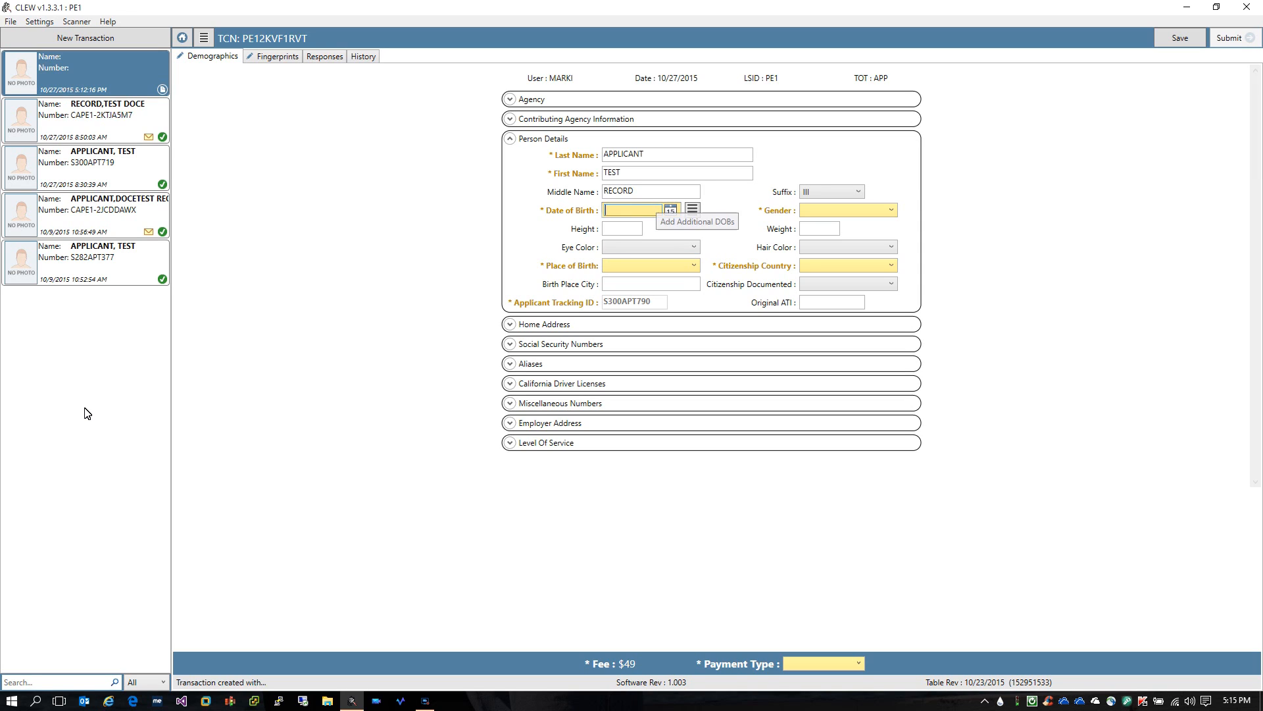
Enter 03/13/67 as the date of birth
{"action": "key", "text": "alt+Down"}
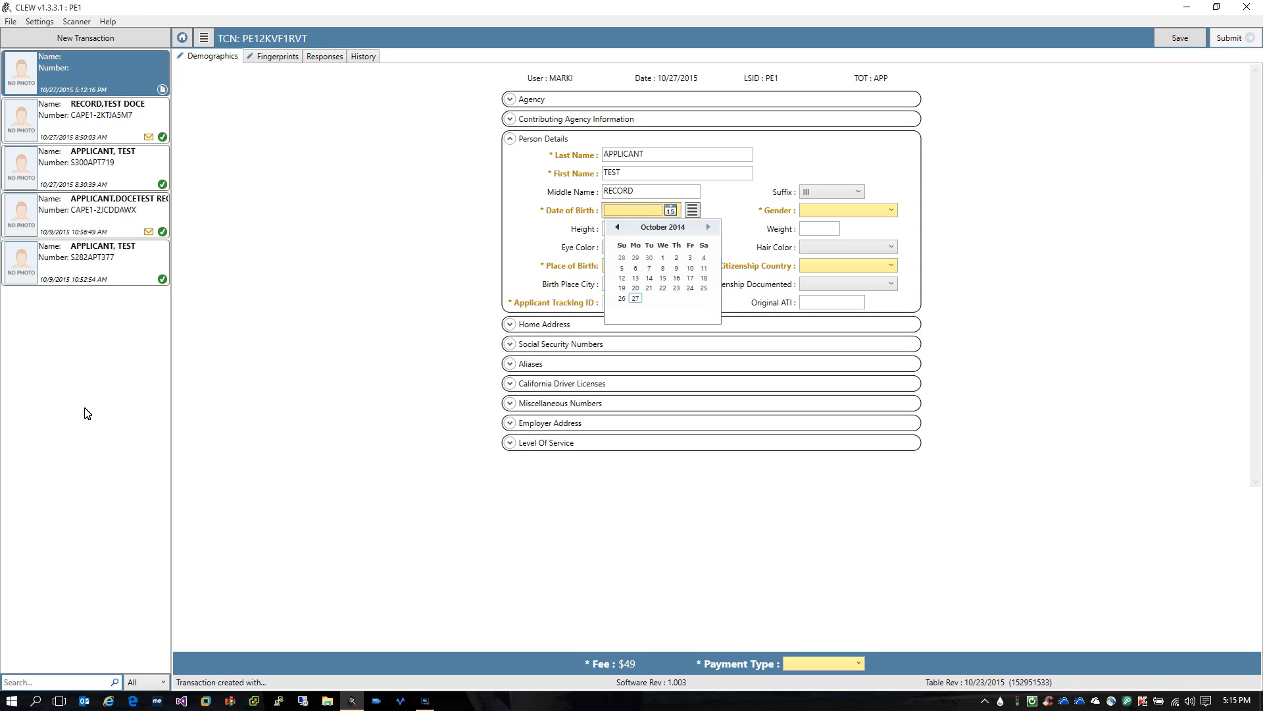
{"action": "key", "text": "Escape"}
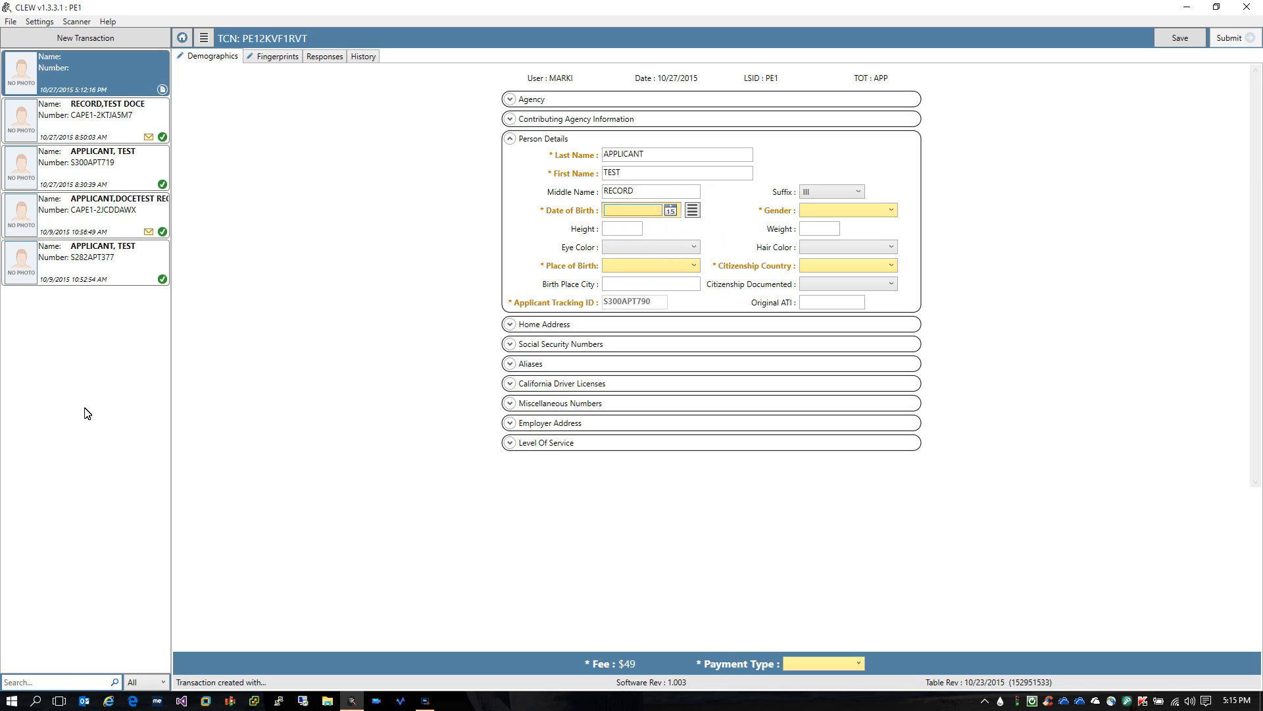
{"action": "type", "text": "03/13/67"}
{"action": "key", "text": "Tab"}
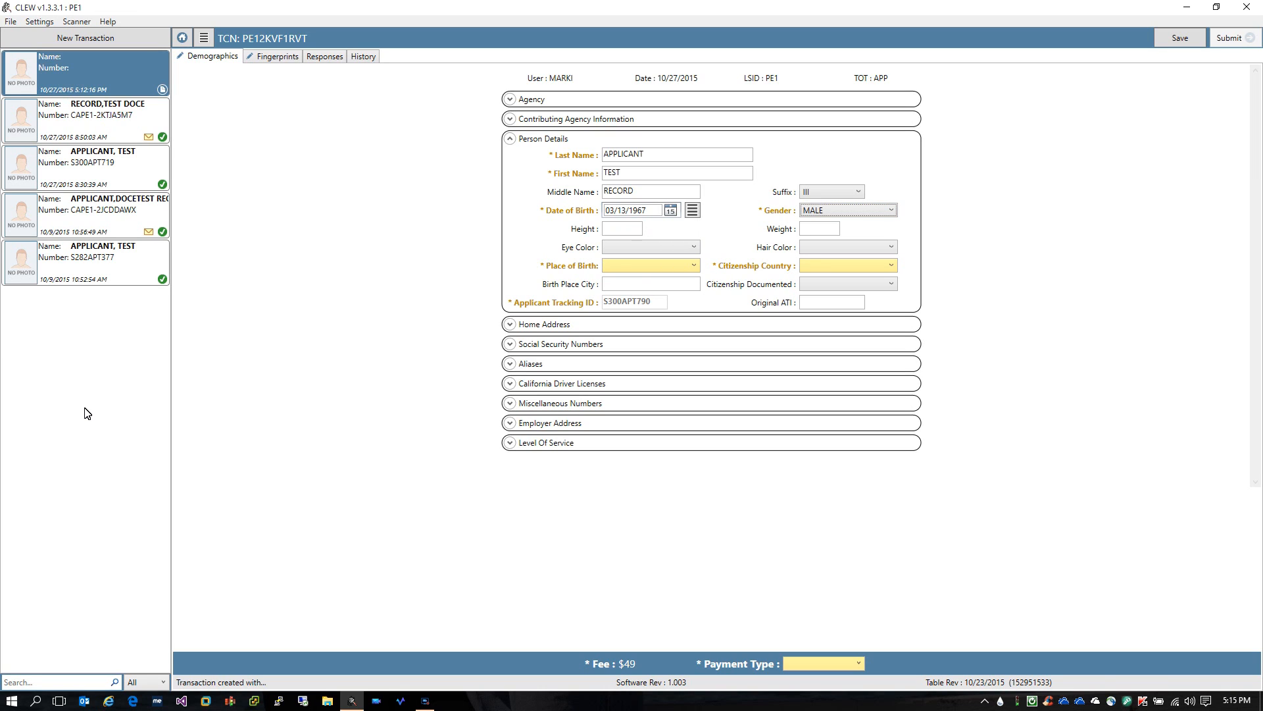
Keep gender as MALE and set the height to 602
{"action": "key", "text": "alt+Down"}
{"action": "key", "text": "Return"}
{"action": "key", "text": "Tab"}
{"action": "type", "text": "511"}
{"action": "key", "text": "BackSpace"}
{"action": "key", "text": "BackSpace"}
{"action": "key", "text": "BackSpace"}
{"action": "type", "text": "6"}
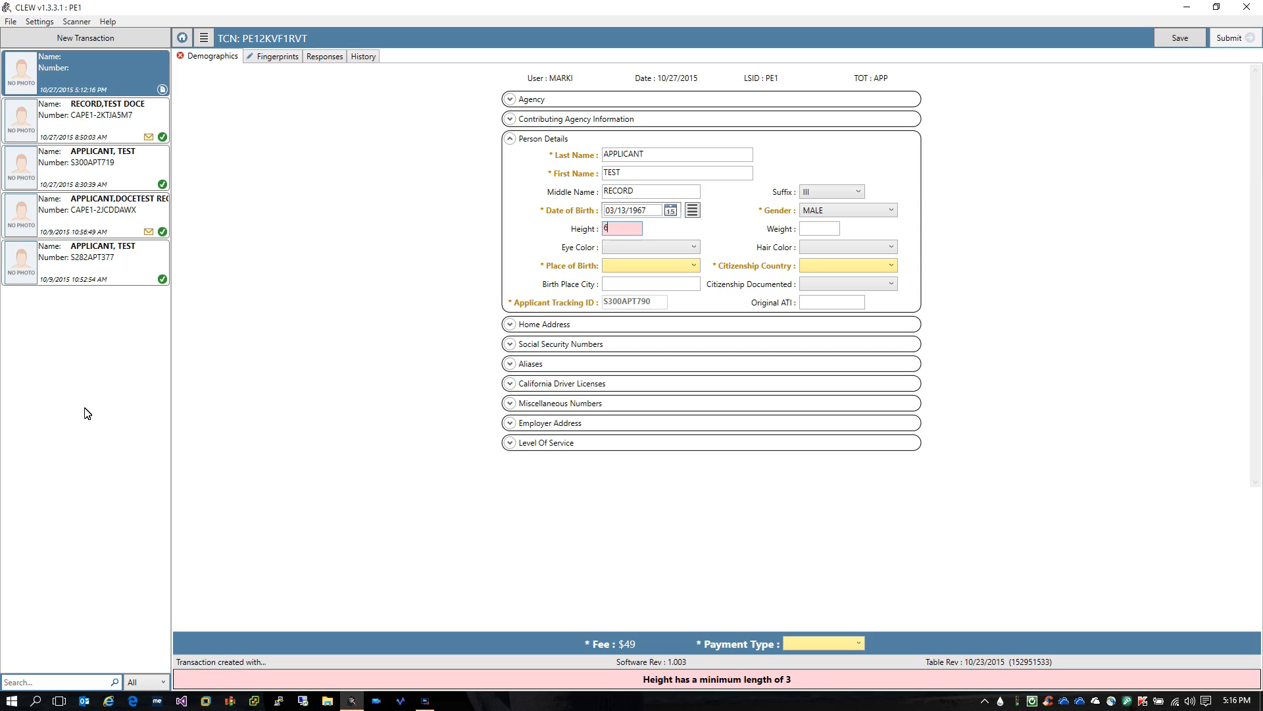
{"action": "type", "text": "02"}
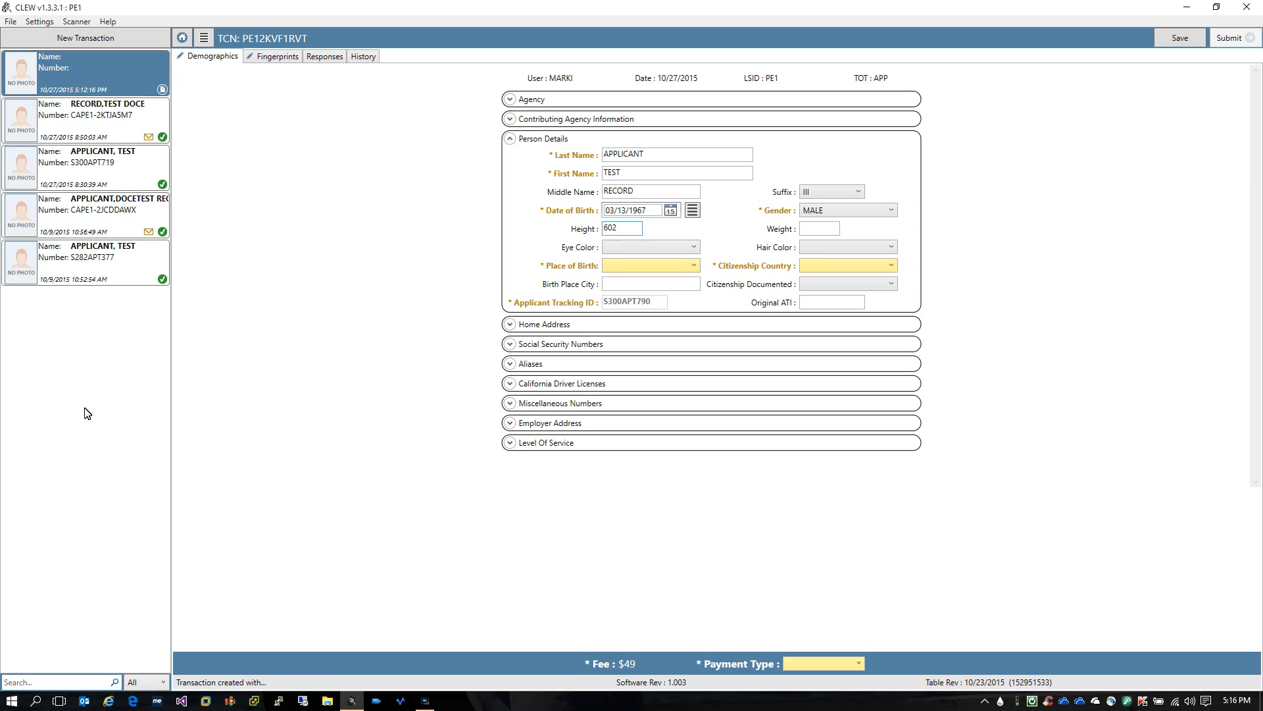
{"action": "key", "text": "BackSpace"}
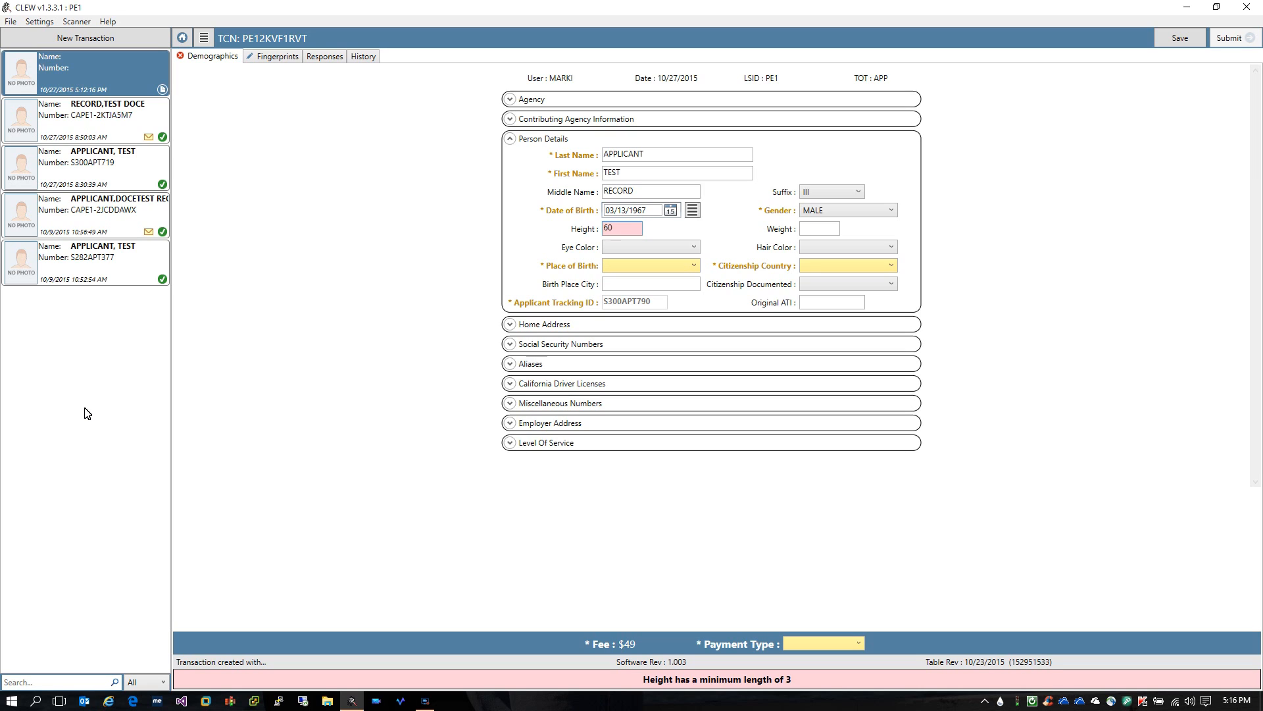
{"action": "type", "text": "2"}
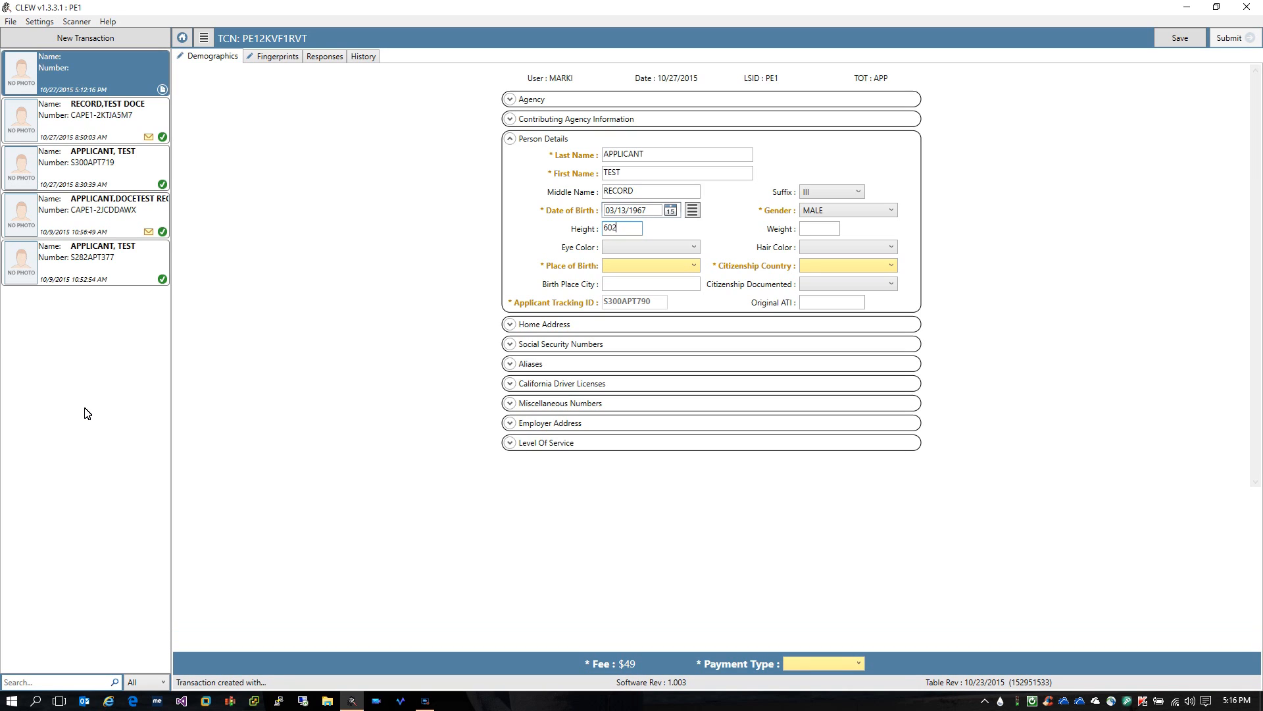
Set weight 185, eye colour HAZEL and hair colour GRAY
{"action": "key", "text": "Tab"}
{"action": "type", "text": "185"}
{"action": "key", "text": "Tab"}
{"action": "key", "text": "h"}
{"action": "key", "text": "alt+Down"}
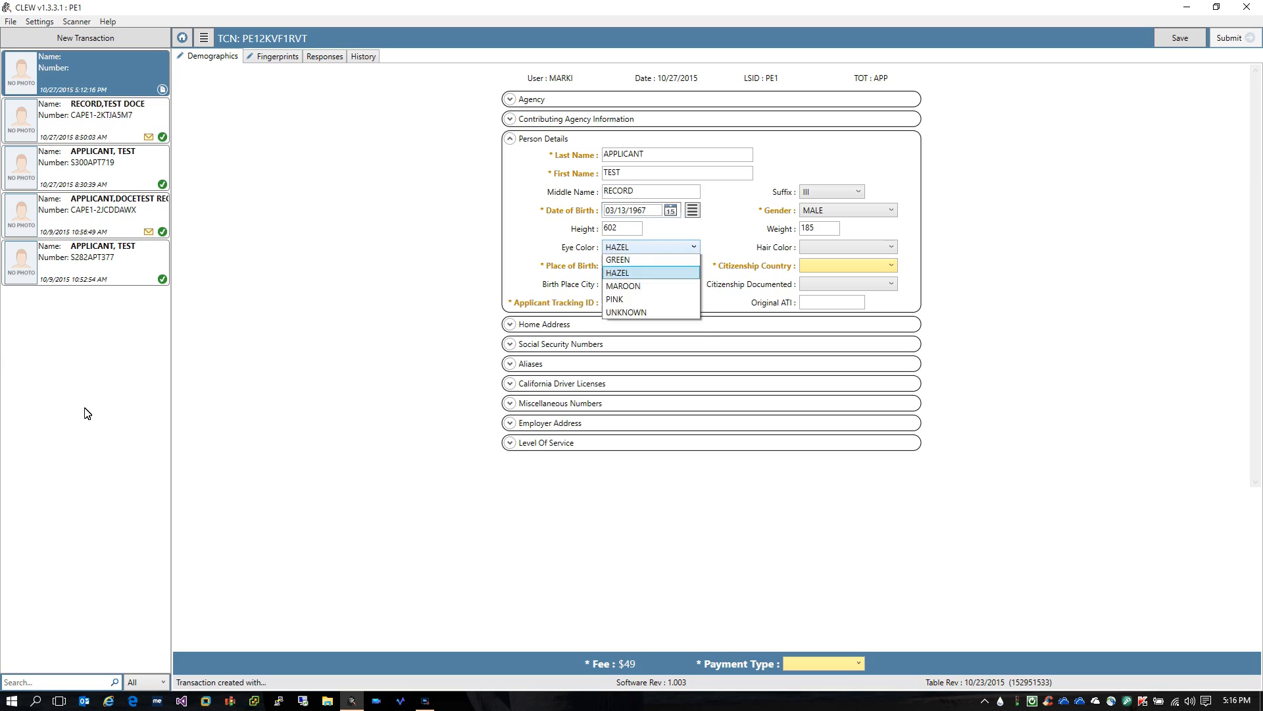
{"action": "key", "text": "Return"}
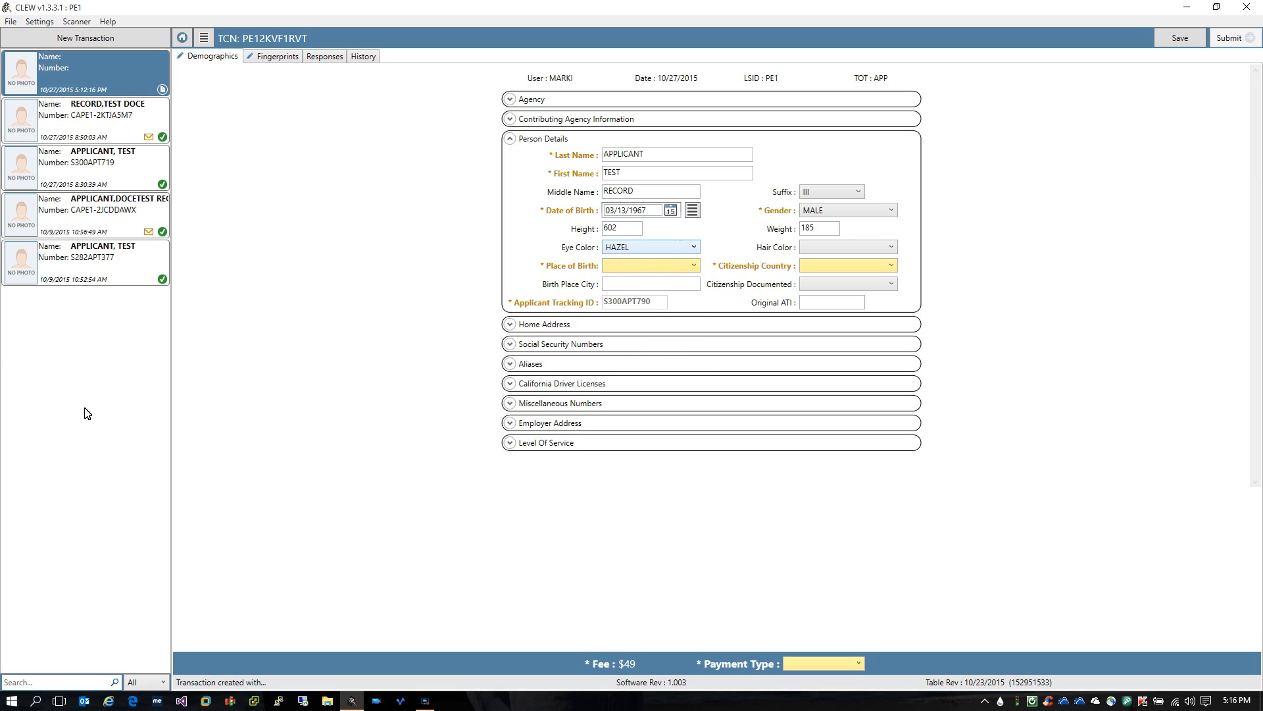
{"action": "key", "text": "Tab"}
{"action": "key", "text": "g"}
Select TEXAS as the place of birth
{"action": "key", "text": "Tab"}
{"action": "key", "text": "t"}
{"action": "key", "text": "e"}
{"action": "key", "text": "x"}
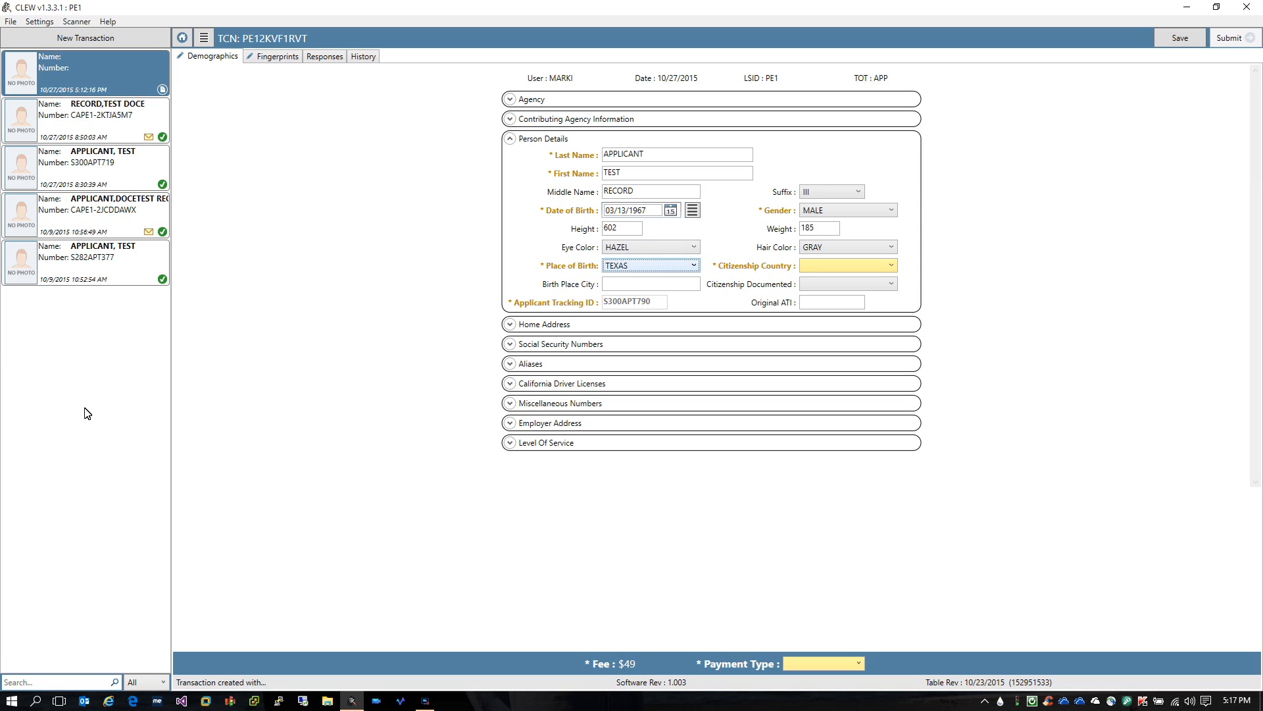
{"action": "key", "text": "alt+Down"}
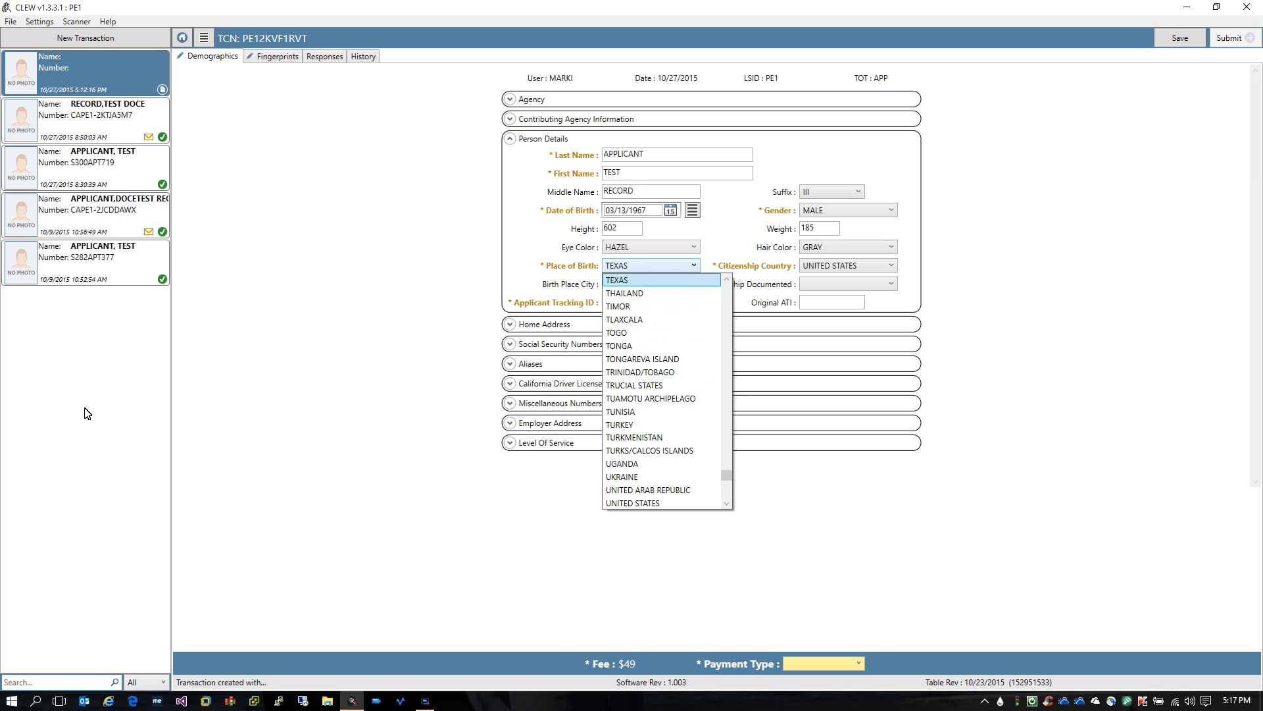
{"action": "key", "text": "Down"}
{"action": "key", "text": "Down"}
{"action": "key", "text": "Down"}
{"action": "key", "text": "Down"}
{"action": "key", "text": "Down"}
{"action": "key", "text": "Down"}
{"action": "key", "text": "Down"}
{"action": "key", "text": "Down"}
{"action": "key", "text": "Down"}
{"action": "key", "text": "Down"}
{"action": "key", "text": "Down"}
{"action": "key", "text": "Down"}
{"action": "key", "text": "Down"}
{"action": "key", "text": "Down"}
{"action": "key", "text": "Down"}
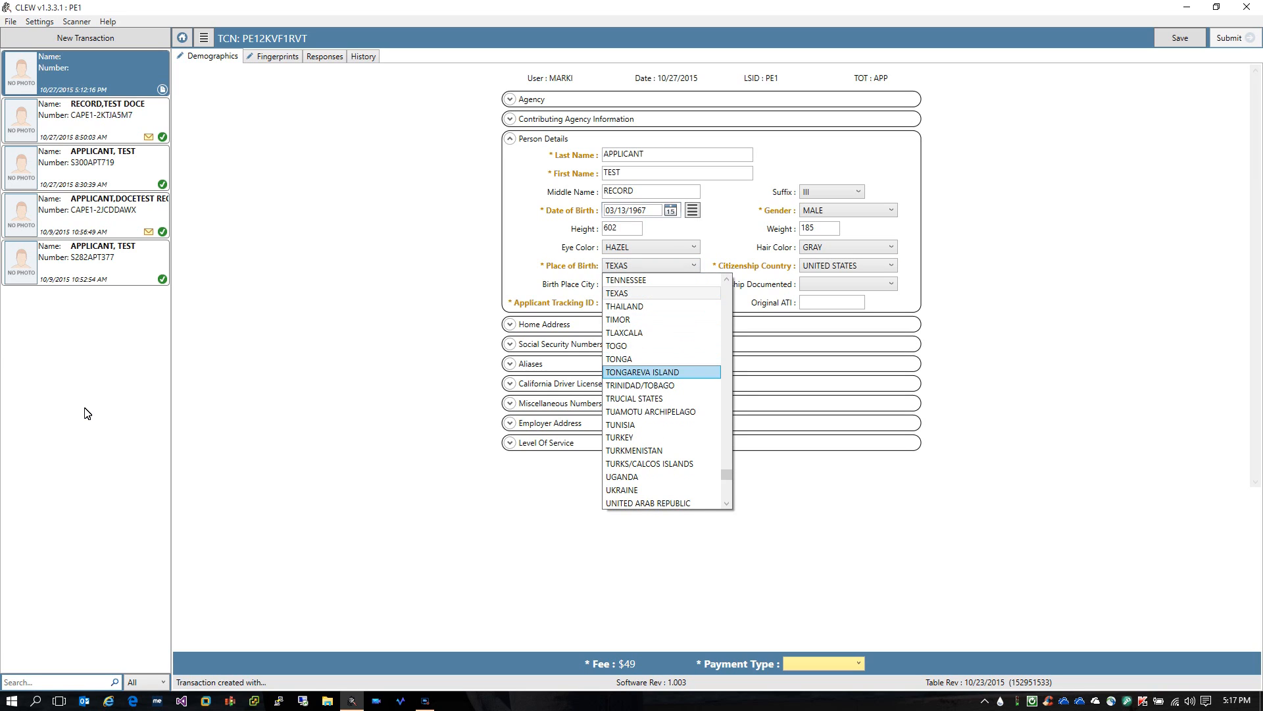
{"action": "key", "text": "Up"}
{"action": "key", "text": "Up"}
{"action": "key", "text": "Up"}
{"action": "key", "text": "Up"}
{"action": "key", "text": "Up"}
{"action": "key", "text": "Up"}
{"action": "key", "text": "Up"}
{"action": "key", "text": "Up"}
{"action": "key", "text": "Up"}
{"action": "key", "text": "Up"}
{"action": "key", "text": "Up"}
{"action": "key", "text": "Up"}
{"action": "key", "text": "Up"}
{"action": "key", "text": "Up"}
{"action": "key", "text": "Up"}
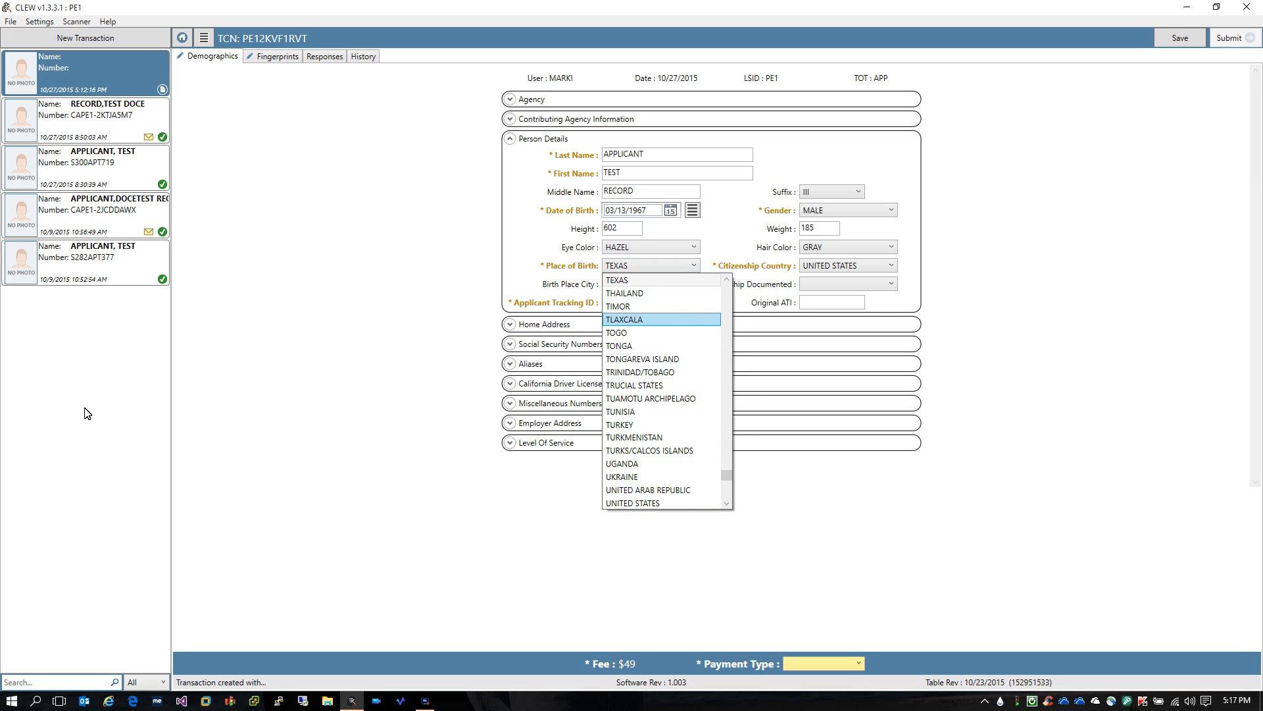
{"action": "key", "text": "Up"}
{"action": "key", "text": "Down"}
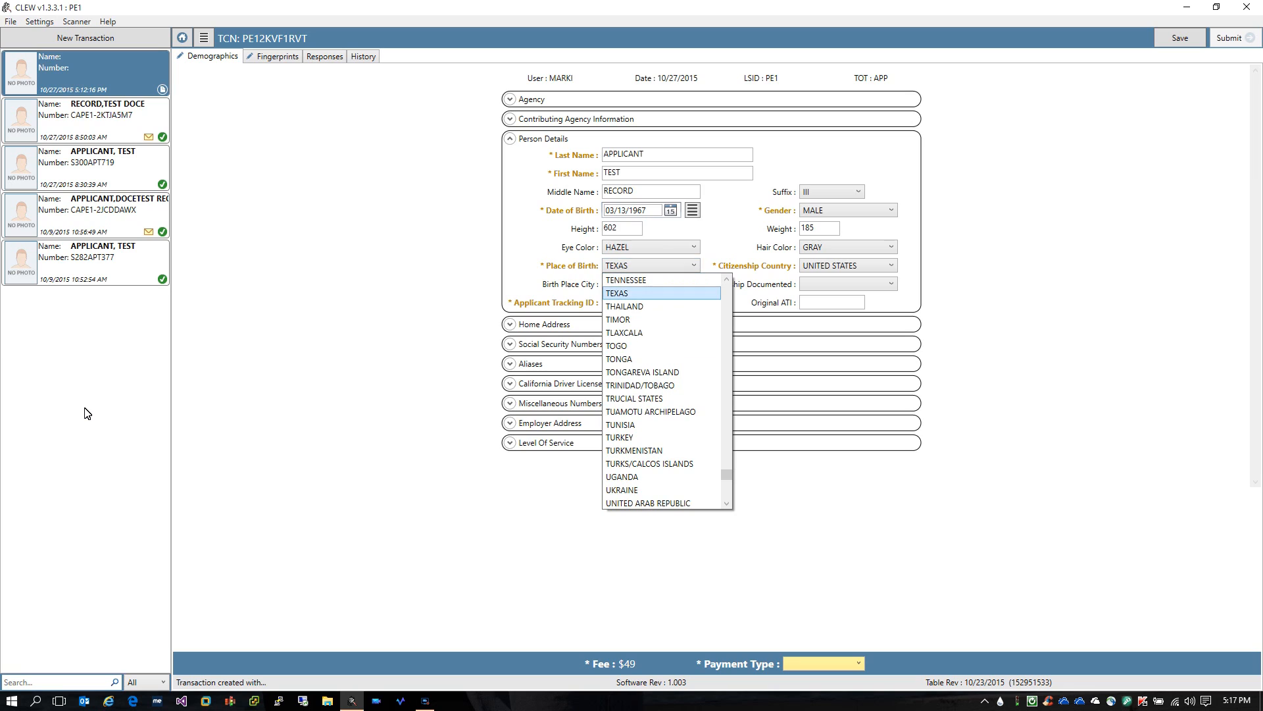
{"action": "key", "text": "Return"}
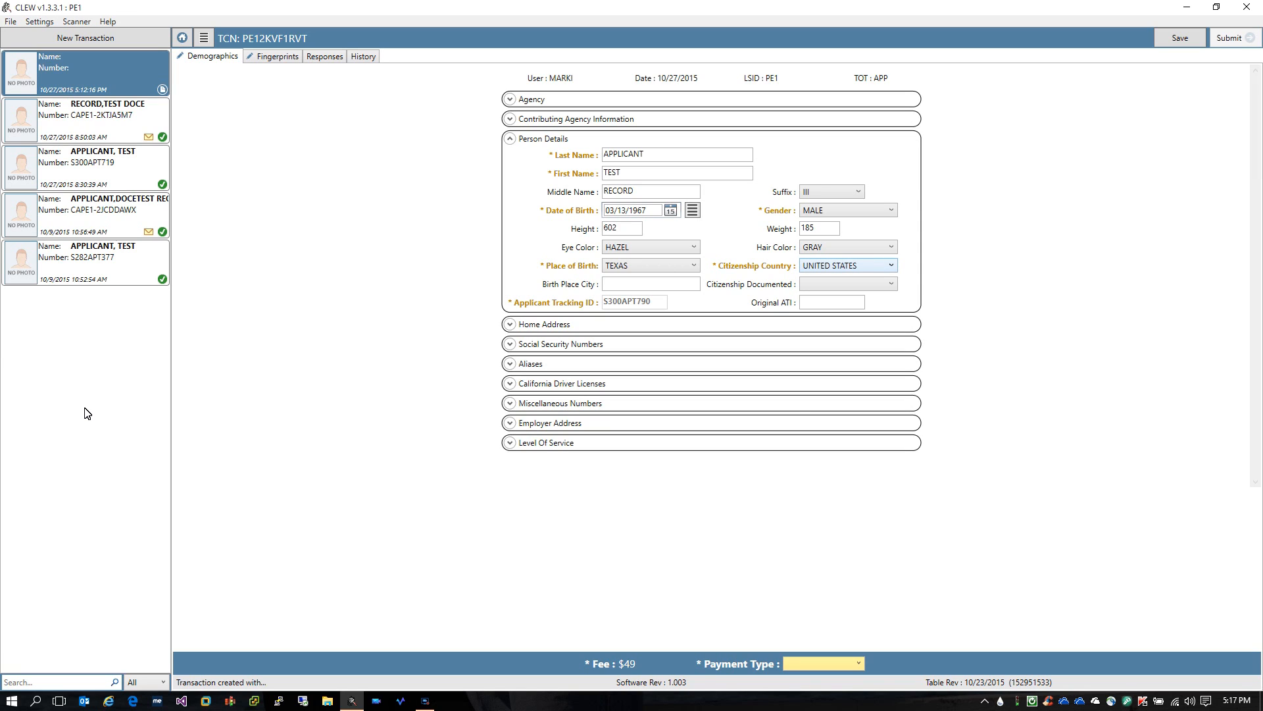
Confirm UNITED STATES as the citizenship country
{"action": "key", "text": "alt+Down"}
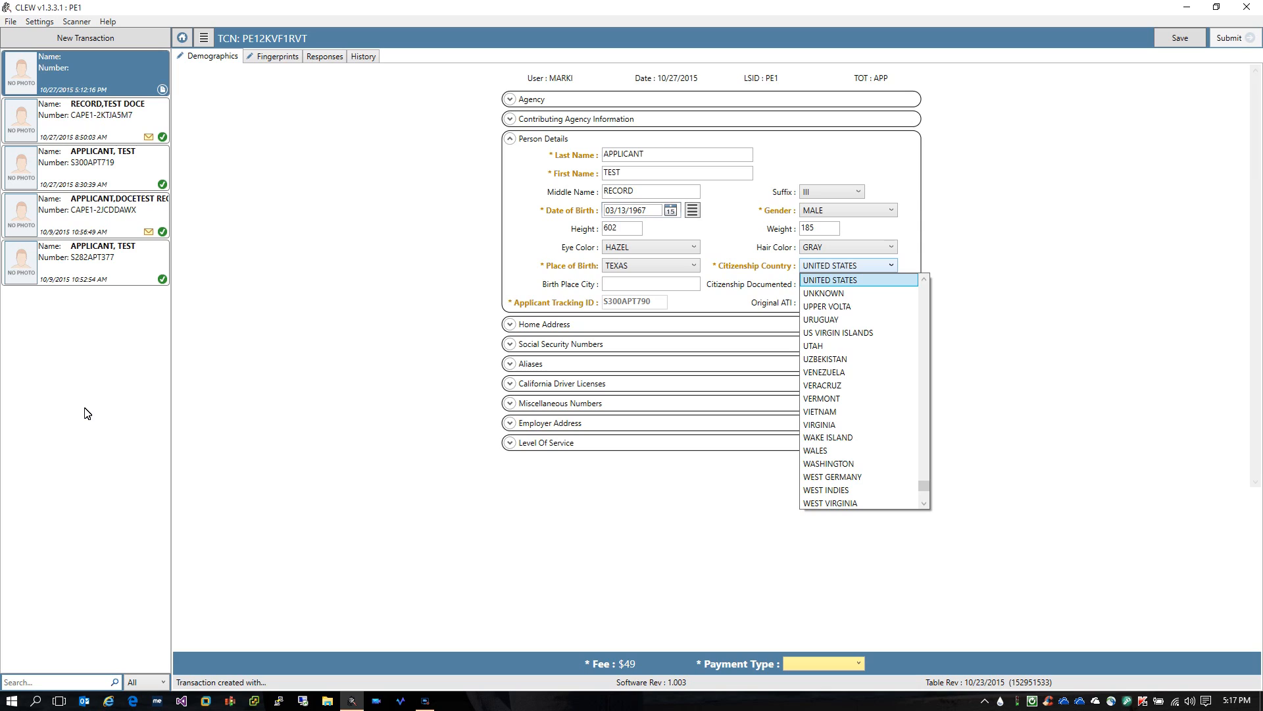
{"action": "key", "text": "Up"}
{"action": "key", "text": "Down"}
{"action": "key", "text": "Down"}
{"action": "key", "text": "Down"}
{"action": "key", "text": "Down"}
{"action": "key", "text": "Down"}
{"action": "key", "text": "Down"}
{"action": "key", "text": "Down"}
{"action": "key", "text": "Down"}
{"action": "key", "text": "Down"}
{"action": "key", "text": "Down"}
{"action": "key", "text": "Down"}
{"action": "key", "text": "Down"}
{"action": "key", "text": "Down"}
{"action": "key", "text": "Down"}
{"action": "key", "text": "Down"}
{"action": "key", "text": "Up"}
{"action": "key", "text": "Up"}
{"action": "key", "text": "Up"}
{"action": "key", "text": "Up"}
{"action": "key", "text": "Up"}
{"action": "key", "text": "Up"}
{"action": "key", "text": "Up"}
{"action": "key", "text": "Up"}
{"action": "key", "text": "Up"}
{"action": "key", "text": "Up"}
{"action": "key", "text": "Up"}
{"action": "key", "text": "Up"}
{"action": "key", "text": "Up"}
{"action": "key", "text": "Up"}
{"action": "key", "text": "Return"}
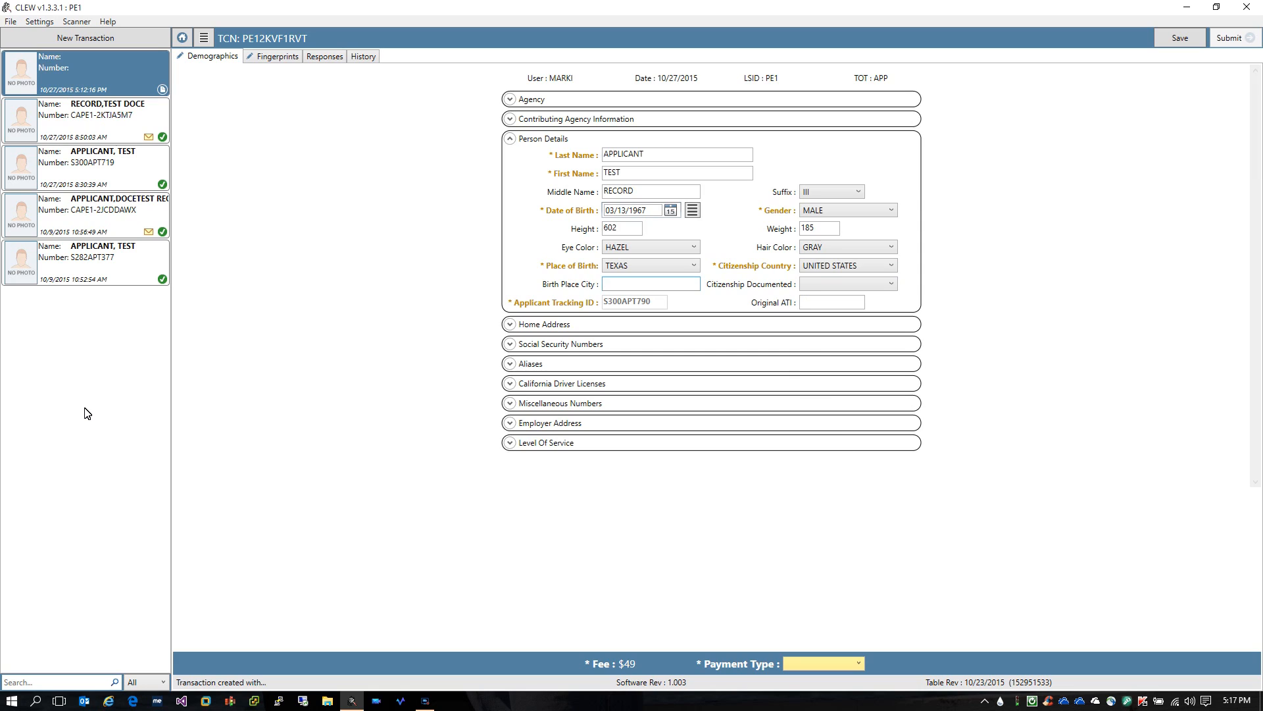
Enter SAN ANTONIO as the birth place city and mark citizenship documented Yes
{"action": "type", "text": "SAN ANTONIO"}
{"action": "key", "text": "Tab"}
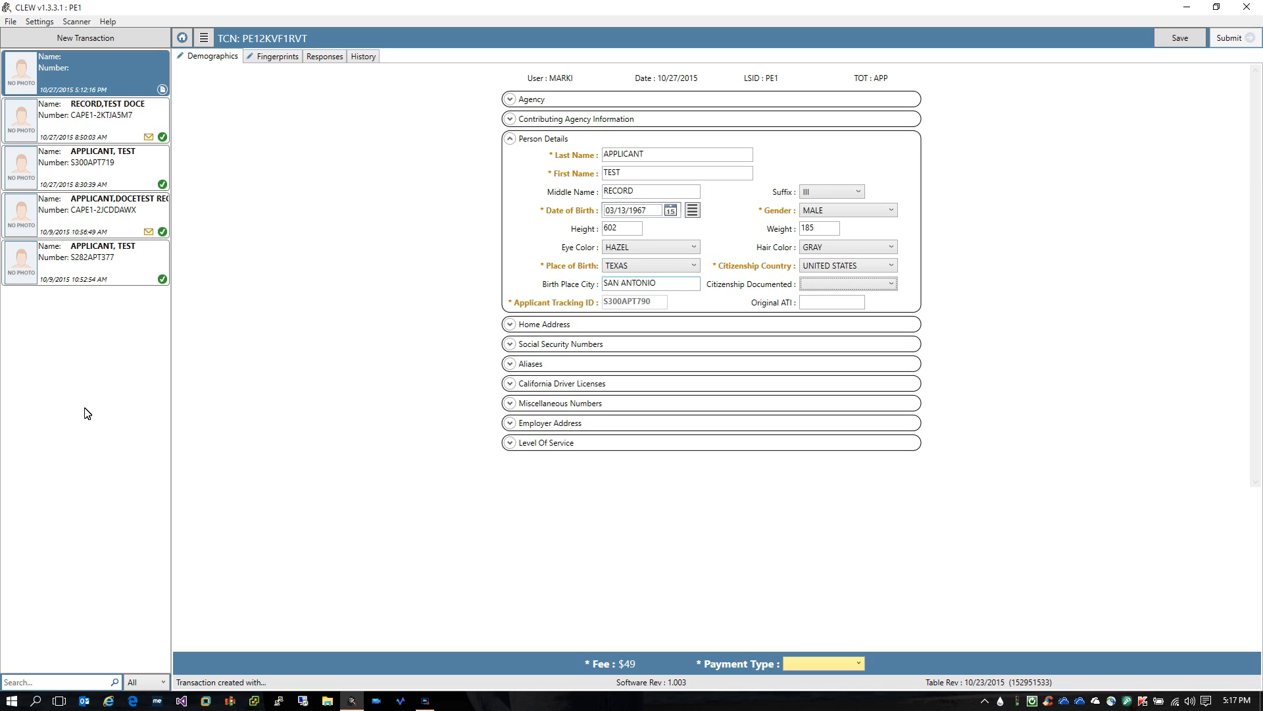
{"action": "key", "text": "y"}
{"action": "key", "text": "Tab"}
{"action": "key", "text": "Tab"}
{"action": "key", "text": "Left"}
{"action": "key", "text": "Right"}
{"action": "key", "text": "Right"}
{"action": "key", "text": "shift+Left"}
{"action": "key", "text": "shift+Left"}
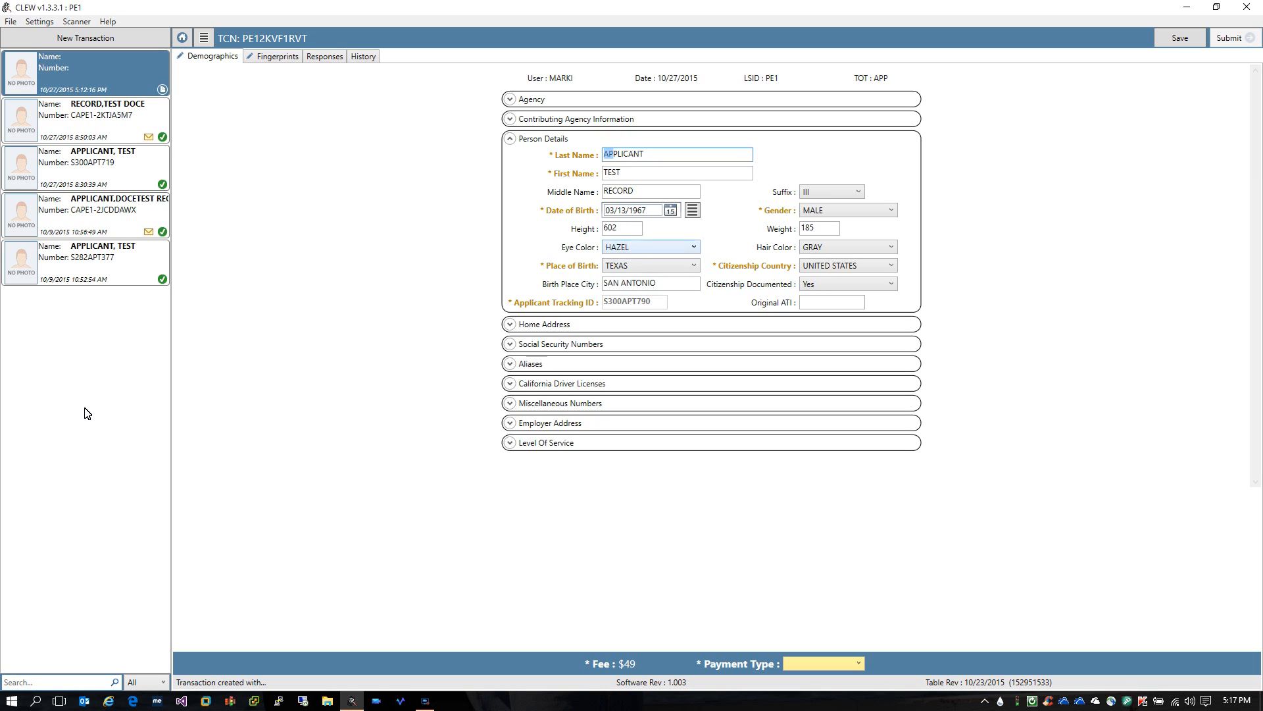
Move past the name fields on to the home address details
{"action": "key", "text": "Tab"}
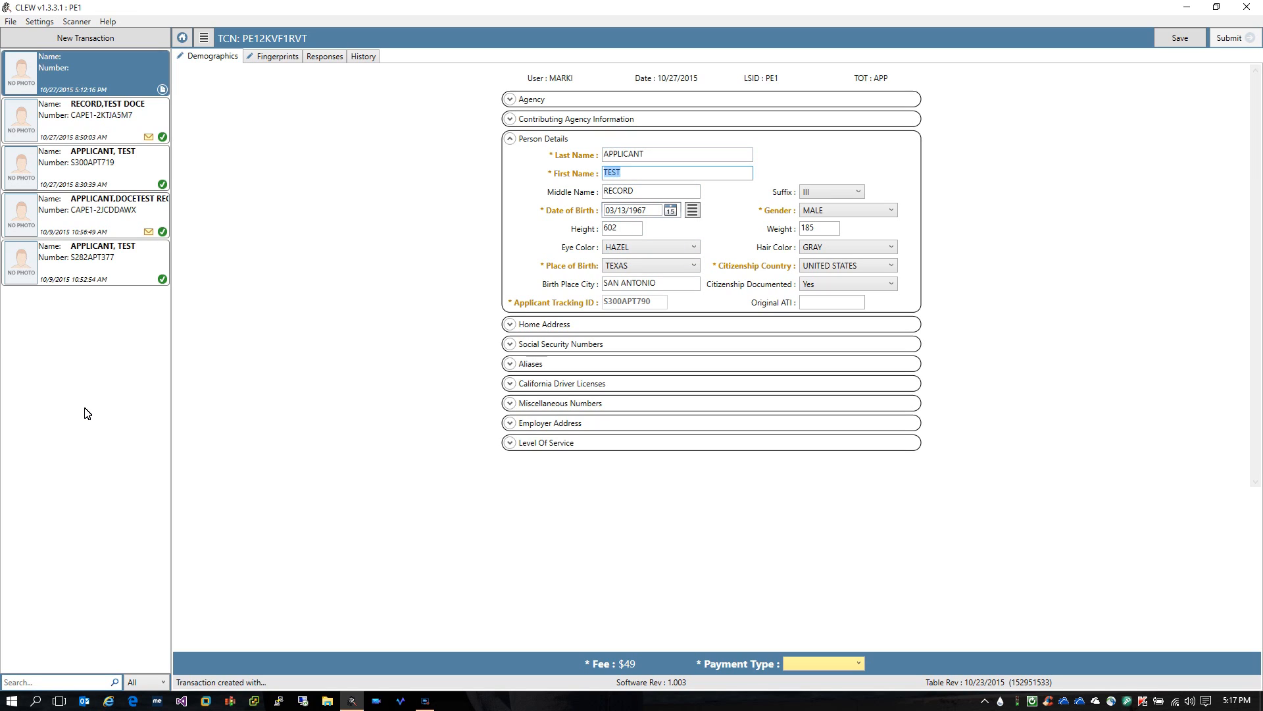
{"action": "key", "text": "Left"}
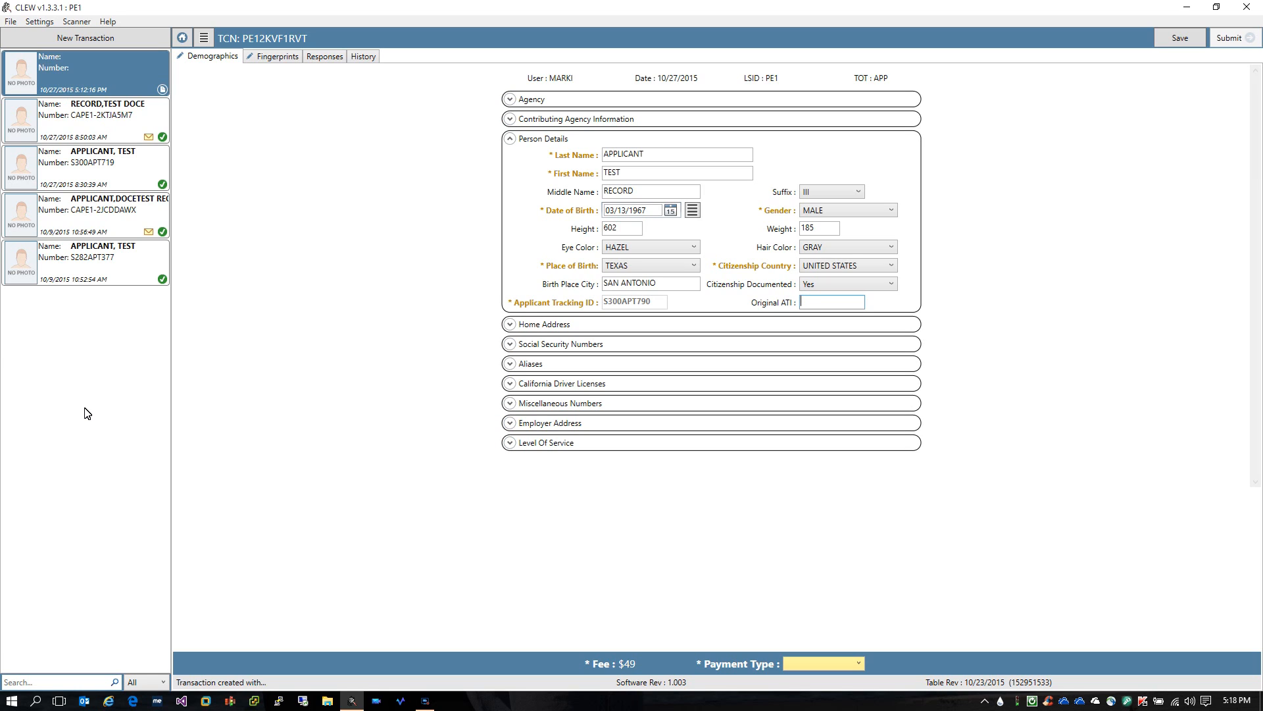
{"action": "key", "text": "Tab"}
{"action": "key", "text": "Tab"}
{"action": "key", "text": "Tab"}
{"action": "key", "text": "Tab"}
{"action": "key", "text": "Tab"}
{"action": "key", "text": "Tab"}
{"action": "key", "text": "Tab"}
{"action": "key", "text": "Tab"}
{"action": "key", "text": "Tab"}
{"action": "key", "text": "Tab"}
{"action": "key", "text": "Tab"}
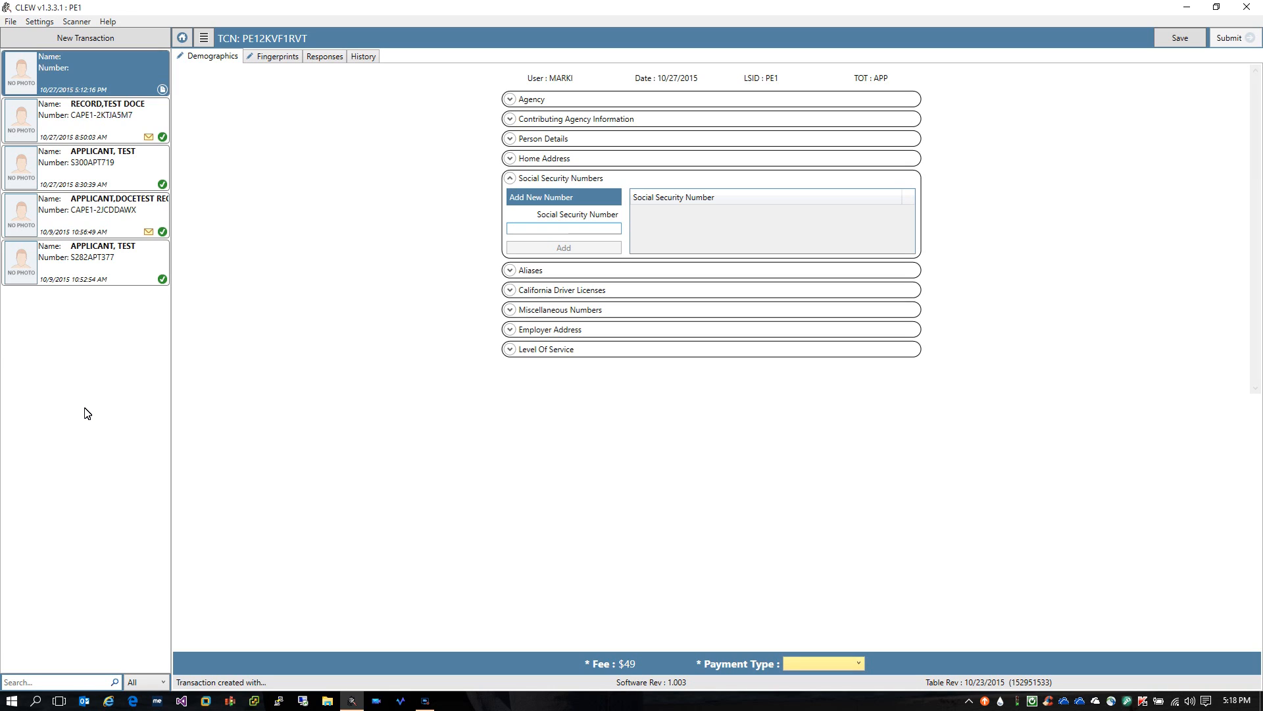
Select ACCOUNT as the payment type
{"action": "left_click", "coordinate": [824, 663]}
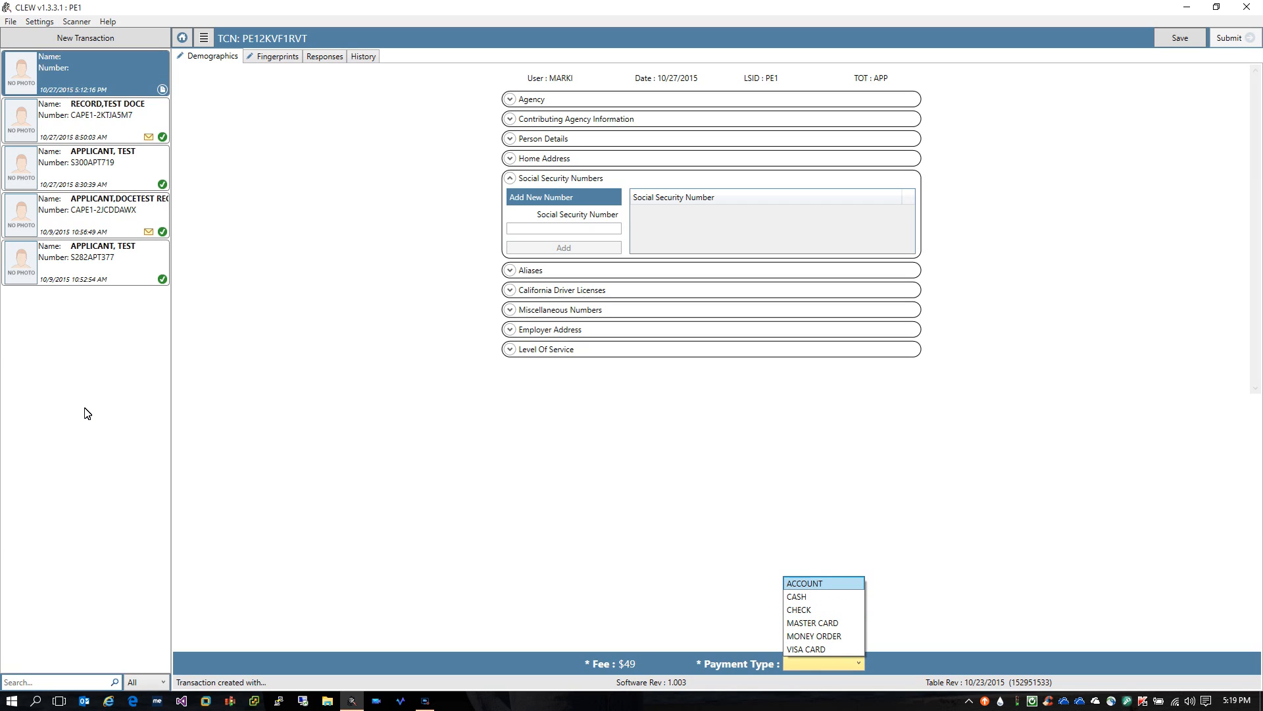
{"action": "key", "text": "Return"}
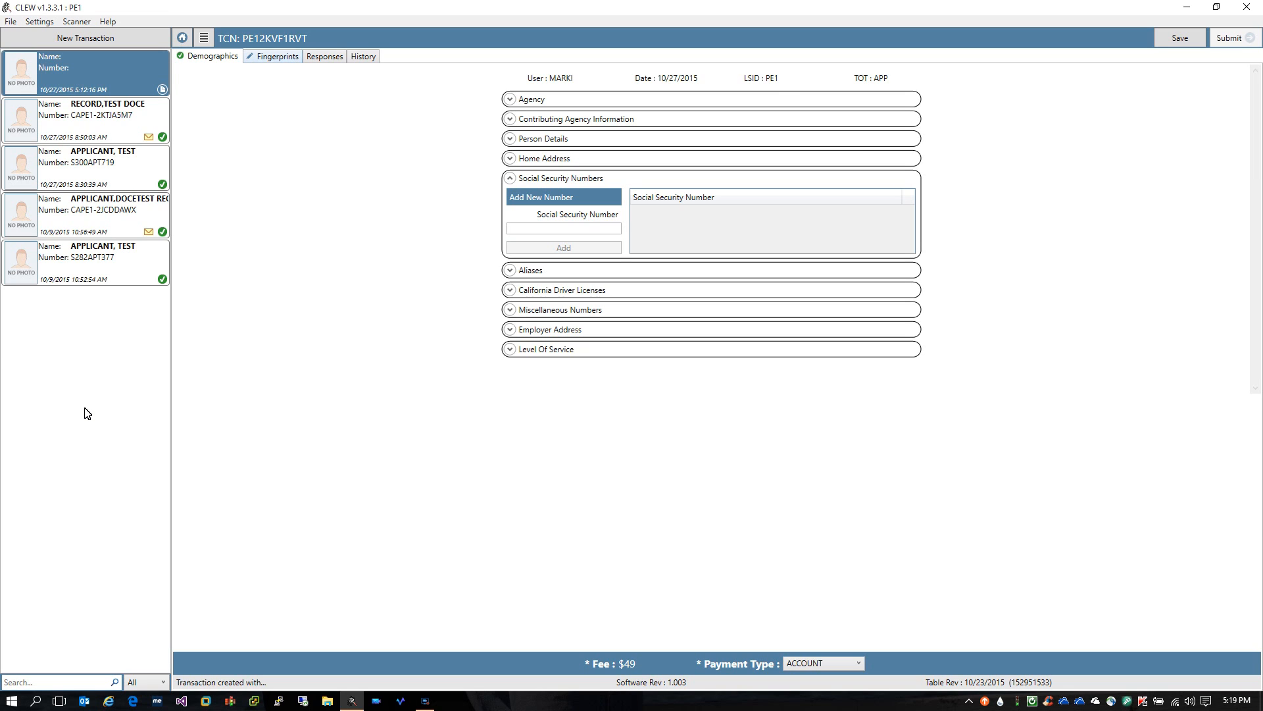
{"action": "left_click", "coordinate": [273, 56]}
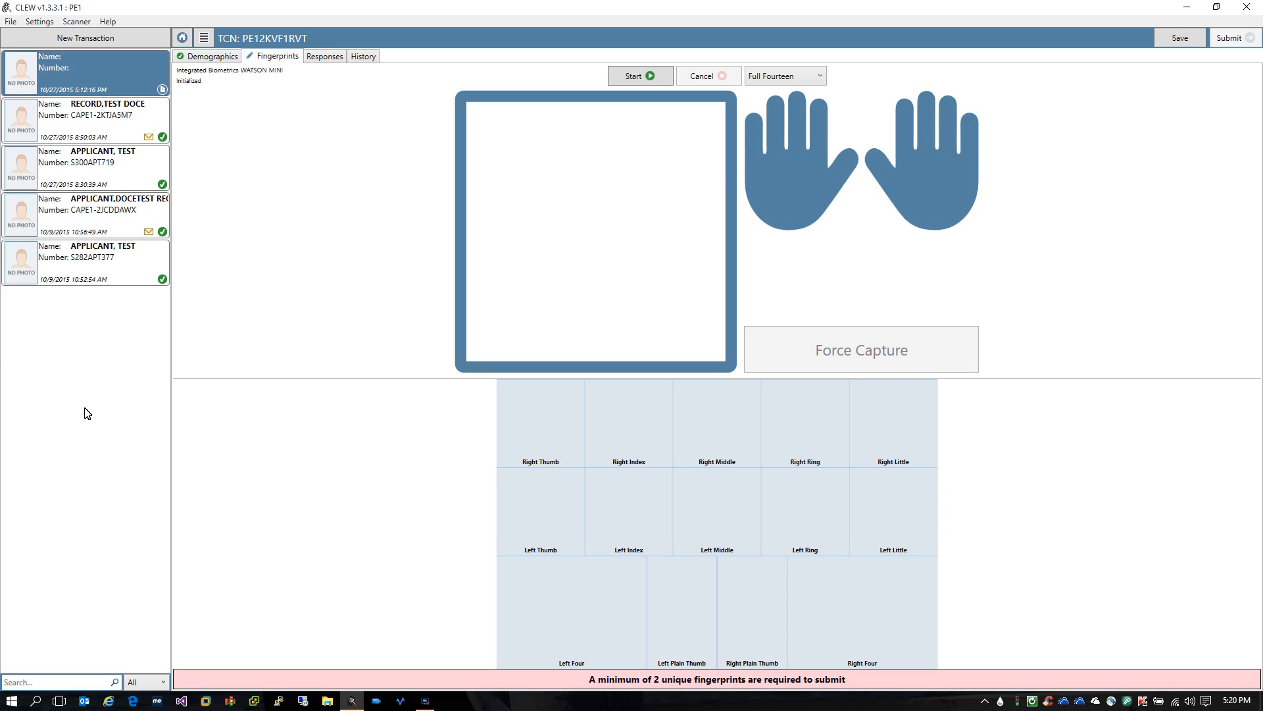
Show the Fingerprints capture page in Full Fourteen mode with empty print slots
{"action": "key", "text": "8"}
{"action": "right_click", "coordinate": [775, 104]}
{"action": "key", "text": "Down"}
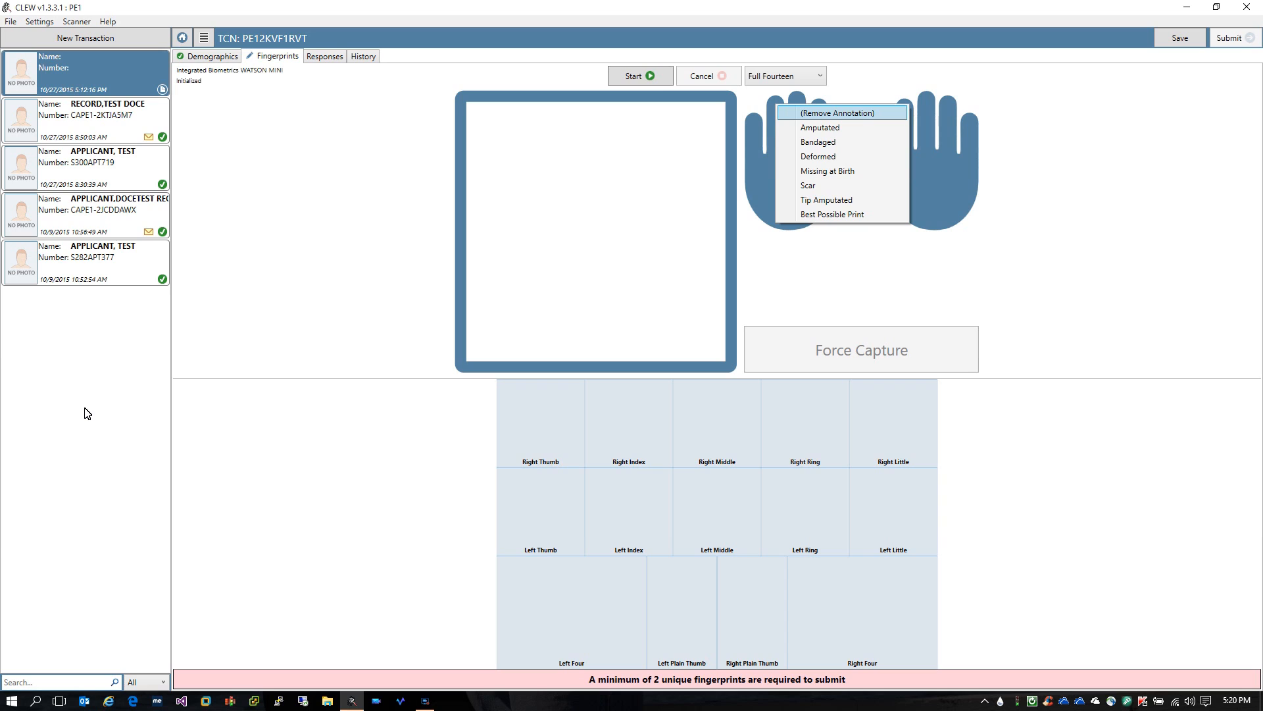
{"action": "key", "text": "Down"}
{"action": "key", "text": "Down"}
{"action": "key", "text": "Down"}
{"action": "key", "text": "Down"}
{"action": "key", "text": "Down"}
{"action": "key", "text": "Down"}
{"action": "key", "text": "Down"}
{"action": "key", "text": "Up"}
{"action": "key", "text": "Up"}
{"action": "key", "text": "Up"}
{"action": "key", "text": "Up"}
{"action": "key", "text": "Up"}
{"action": "key", "text": "Up"}
{"action": "key", "text": "Up"}
{"action": "key", "text": "Down"}
{"action": "key", "text": "Down"}
{"action": "key", "text": "Down"}
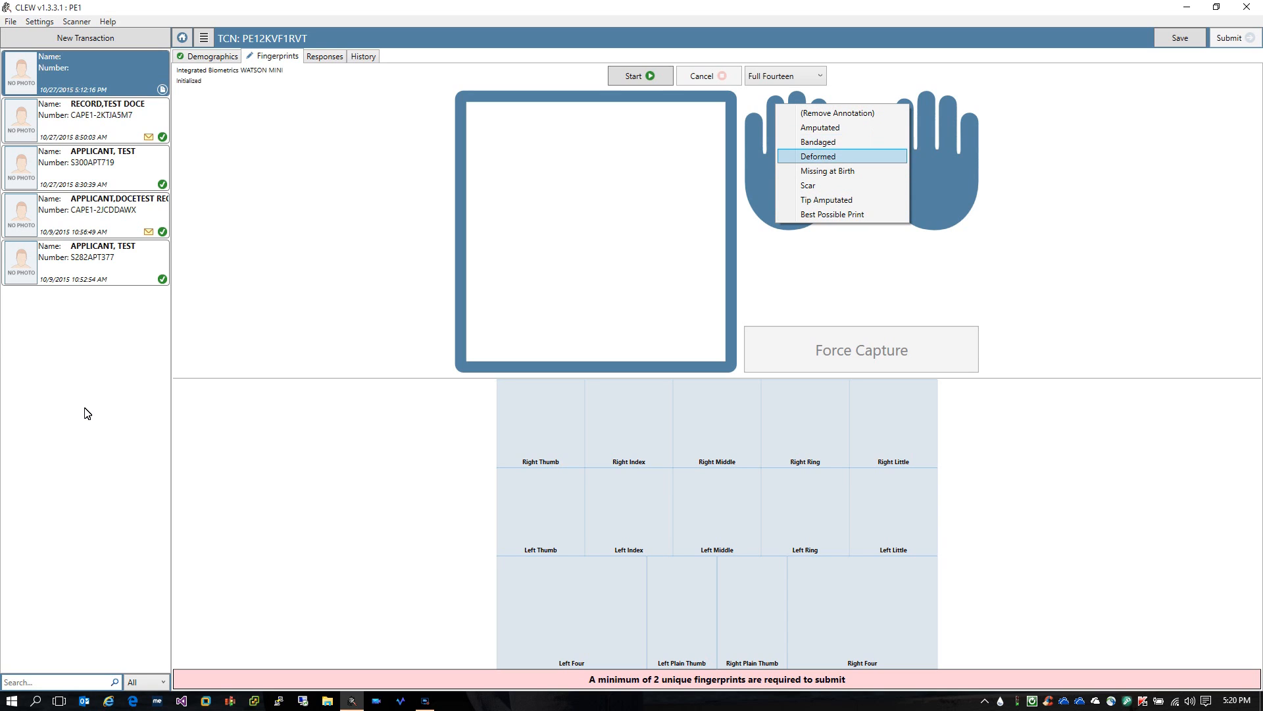
{"action": "key", "text": "Down"}
{"action": "key", "text": "Down"}
{"action": "key", "text": "Down"}
{"action": "key", "text": "Down"}
{"action": "key", "text": "Up"}
{"action": "key", "text": "Down"}
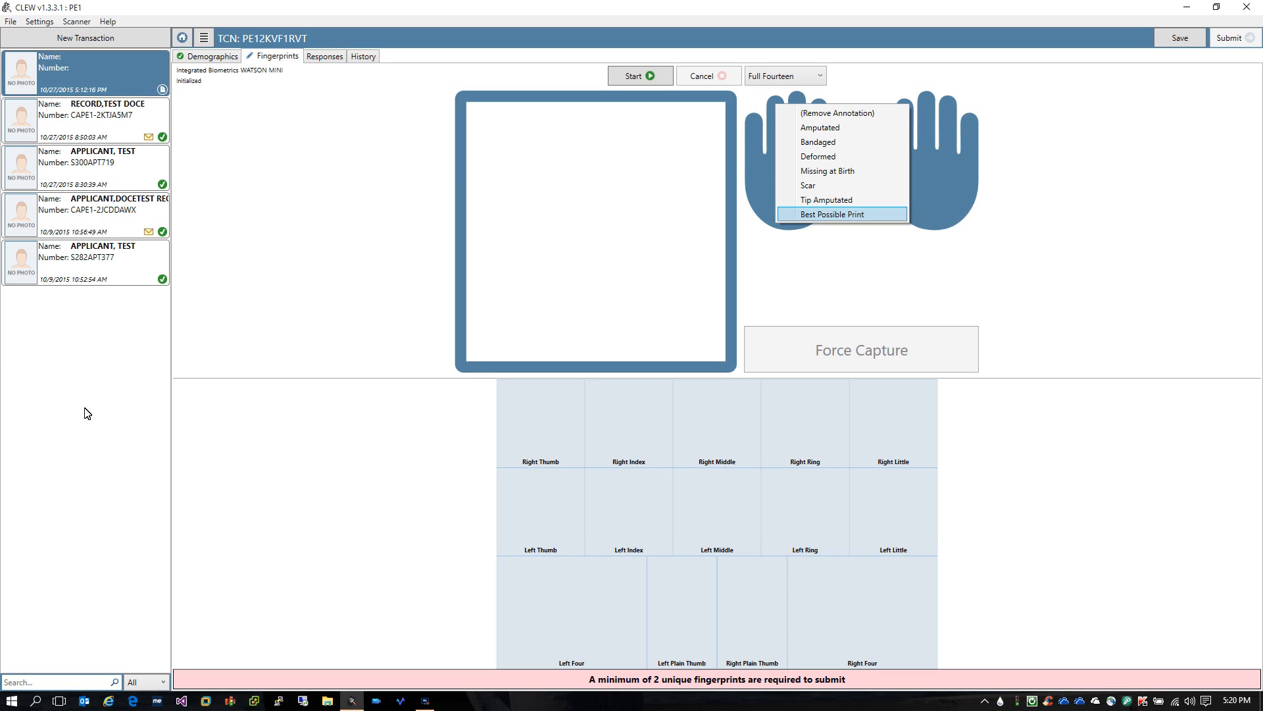
{"action": "key", "text": "Return"}
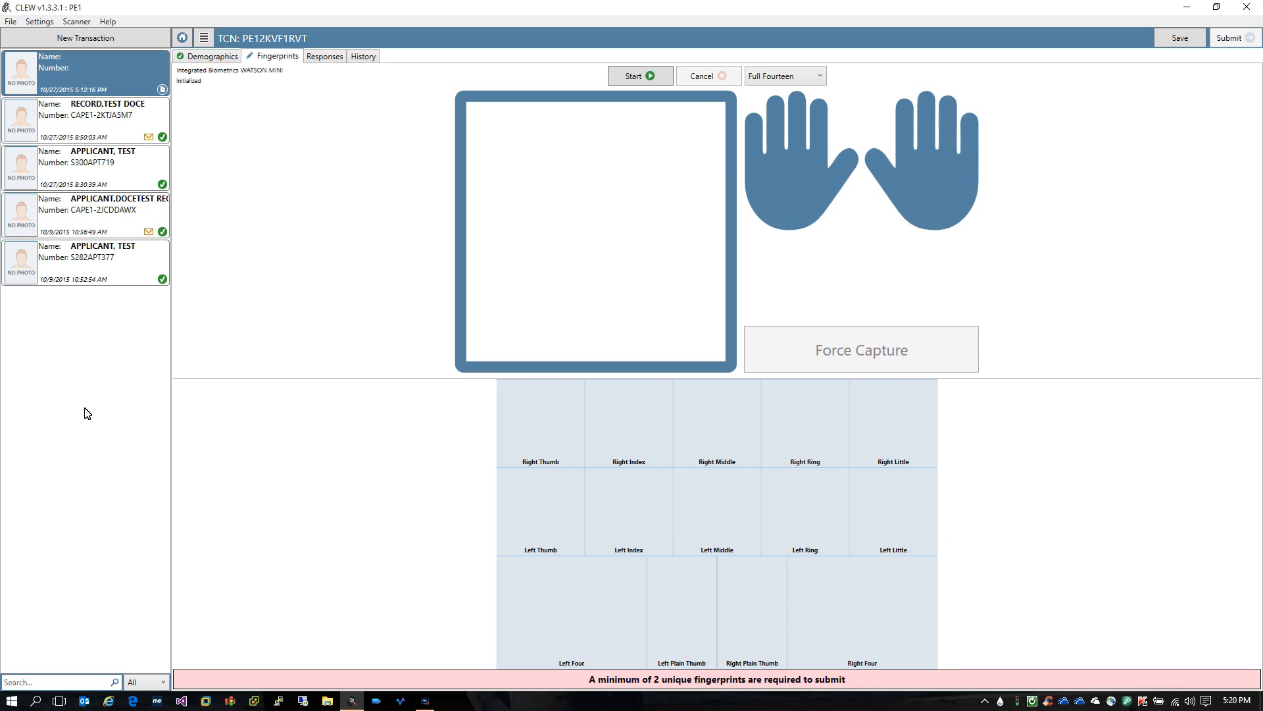
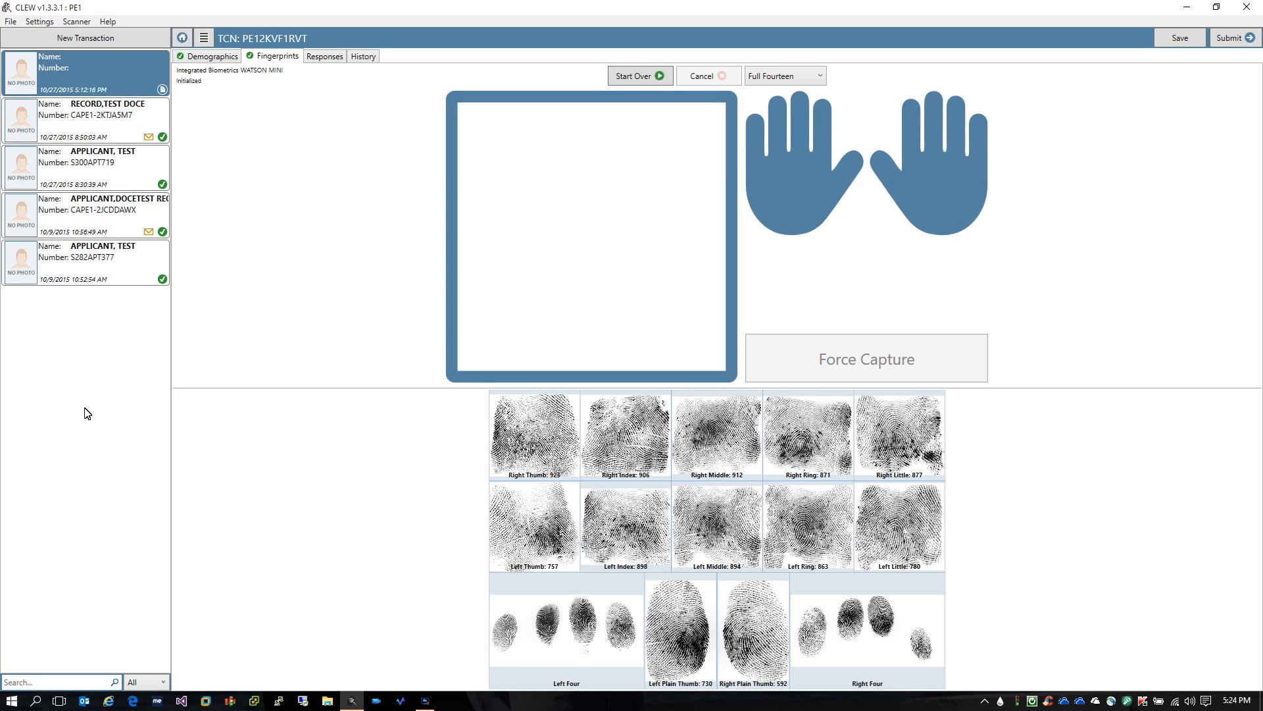
Recapture the Right Ring fingerprint as a flat print, raising its score to 926
{"action": "right_click", "coordinate": [795, 439]}
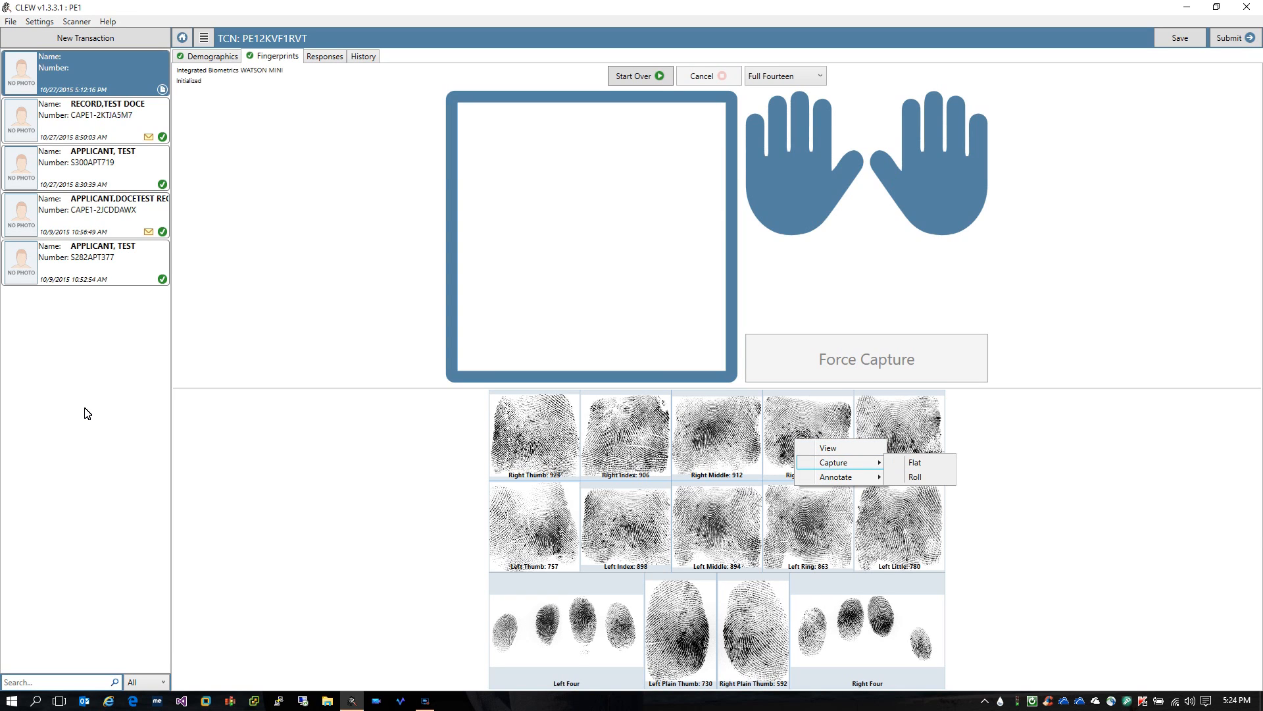
{"action": "mouse_move", "coordinate": [836, 477]}
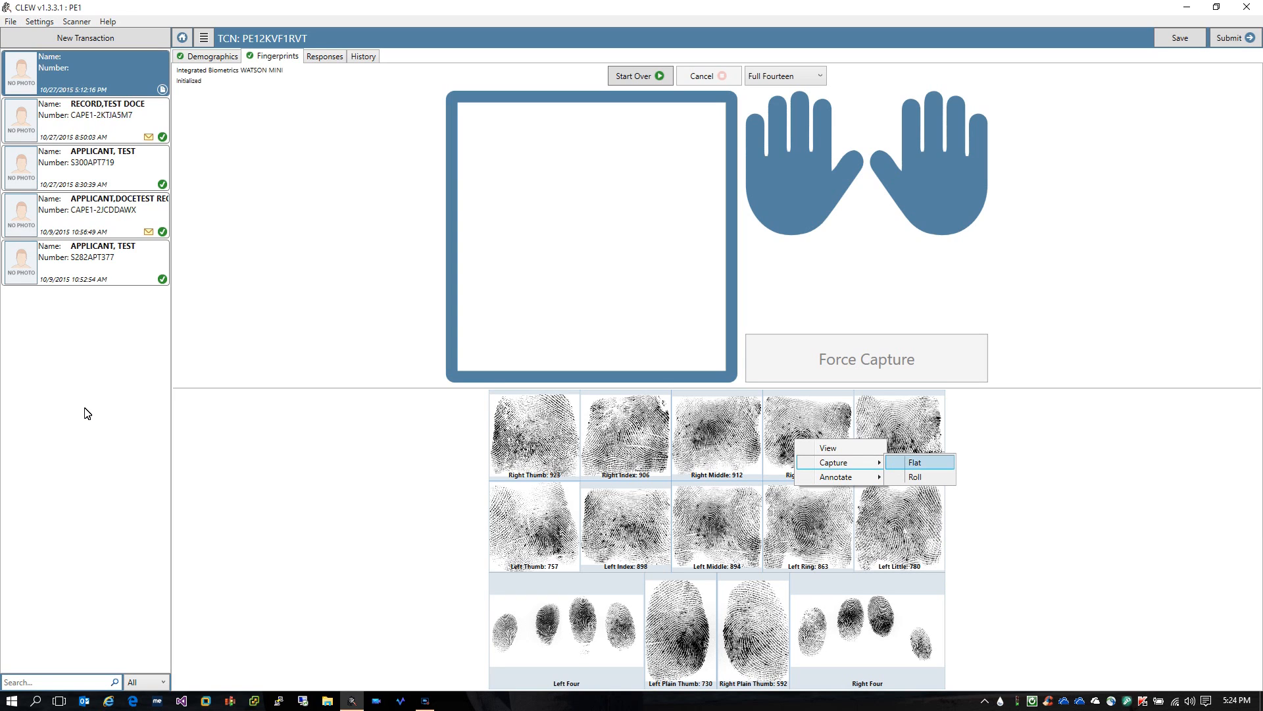
{"action": "left_click", "coordinate": [915, 476]}
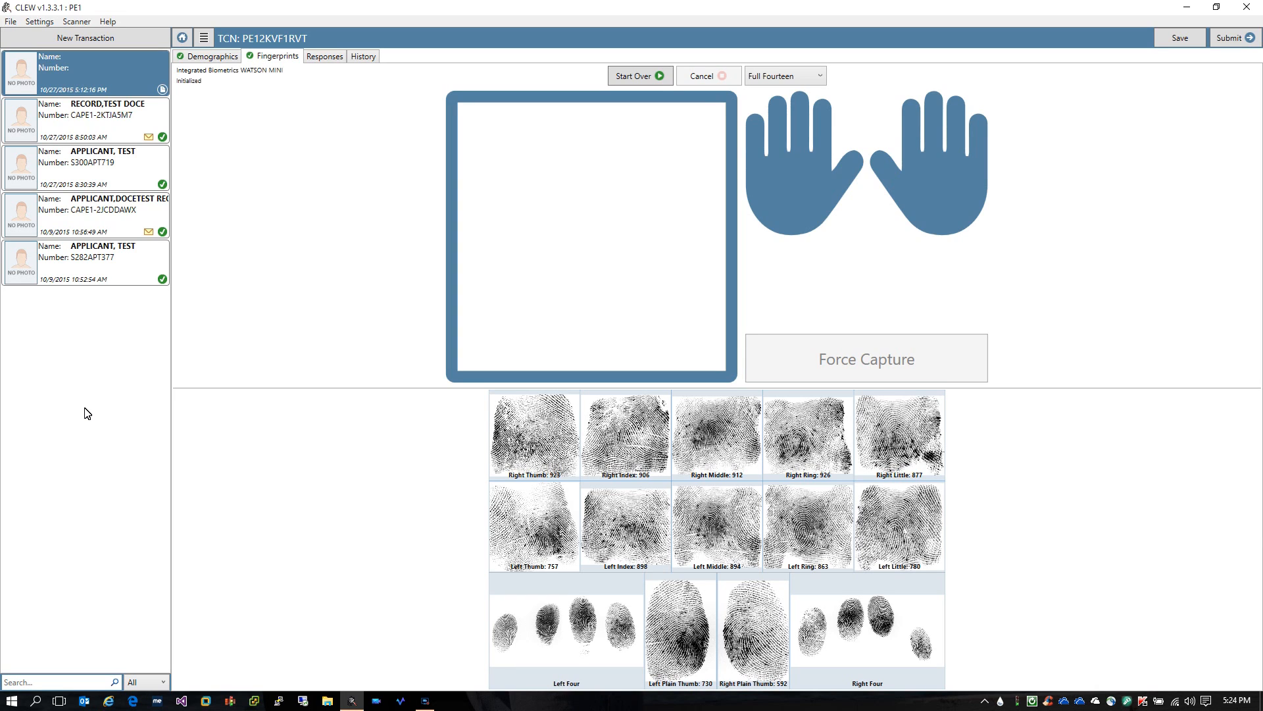
Recapture the Right Middle fingerprint, which raises a sequence error matching the Right Index print
{"action": "right_click", "coordinate": [713, 438]}
{"action": "mouse_move", "coordinate": [752, 462]}
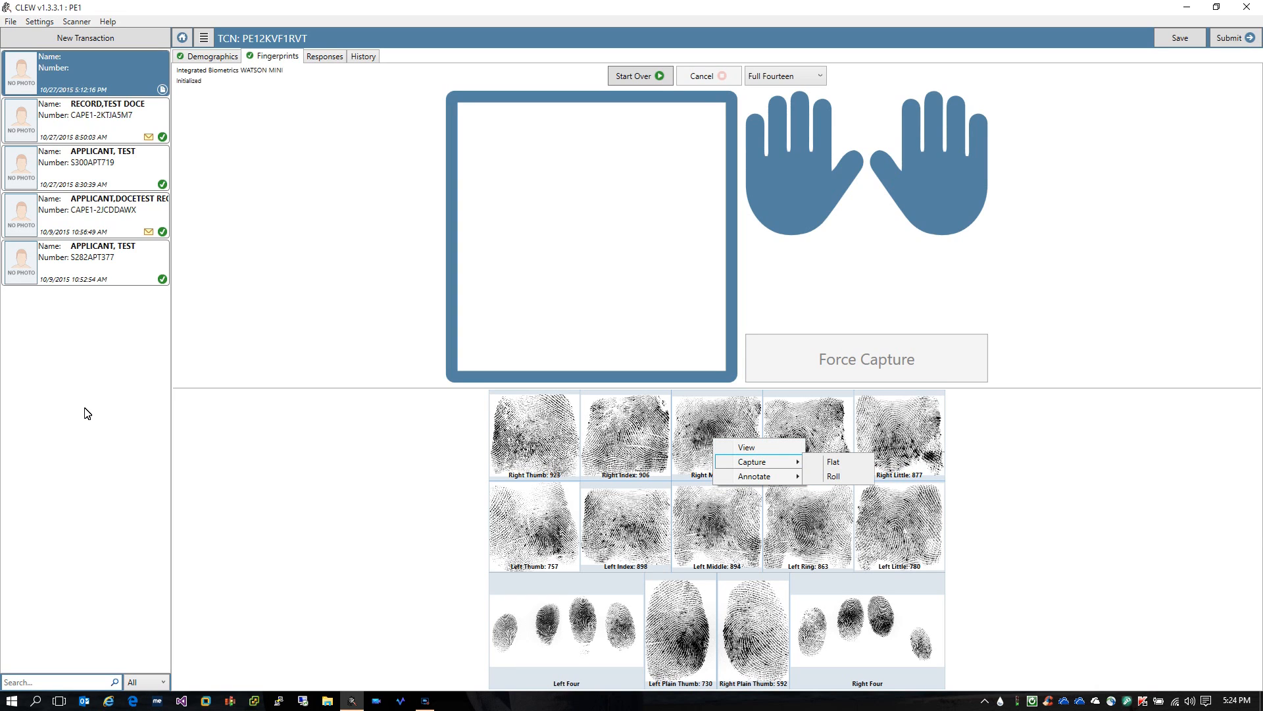
{"action": "left_click", "coordinate": [834, 475]}
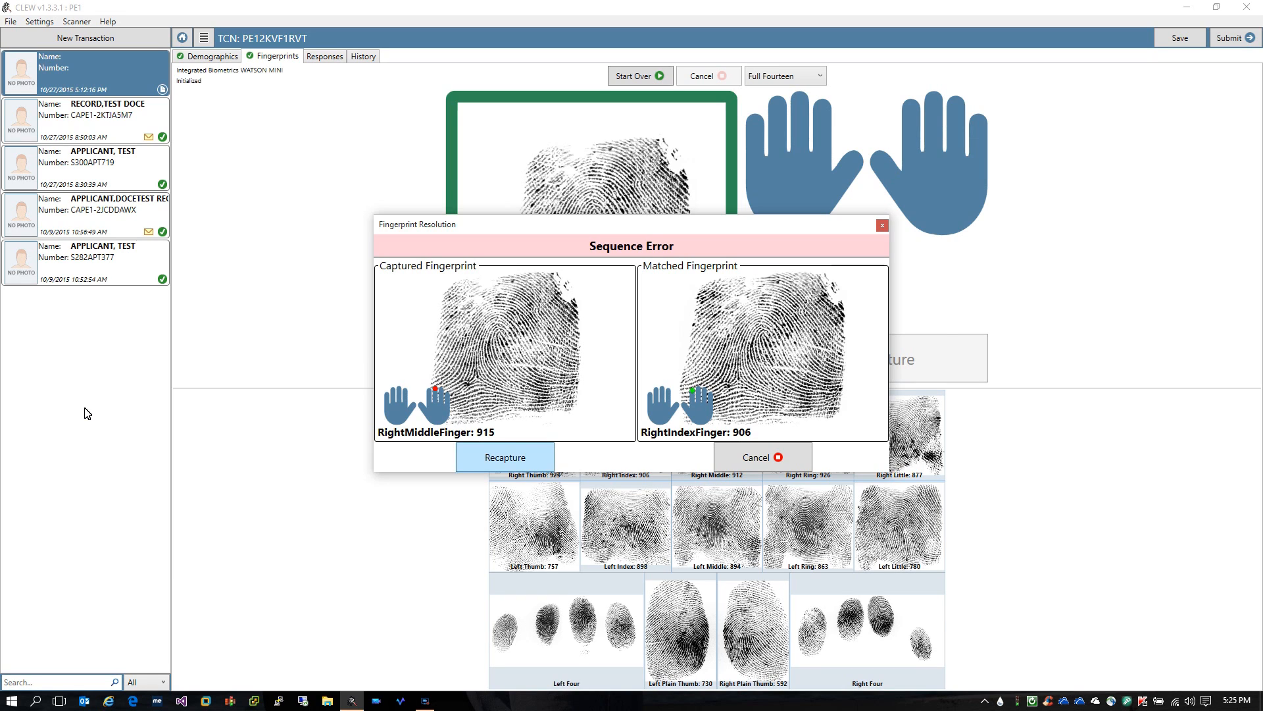
Dismiss the Sequence Error so the right middle finger can be captured again
{"action": "key", "text": "Return"}
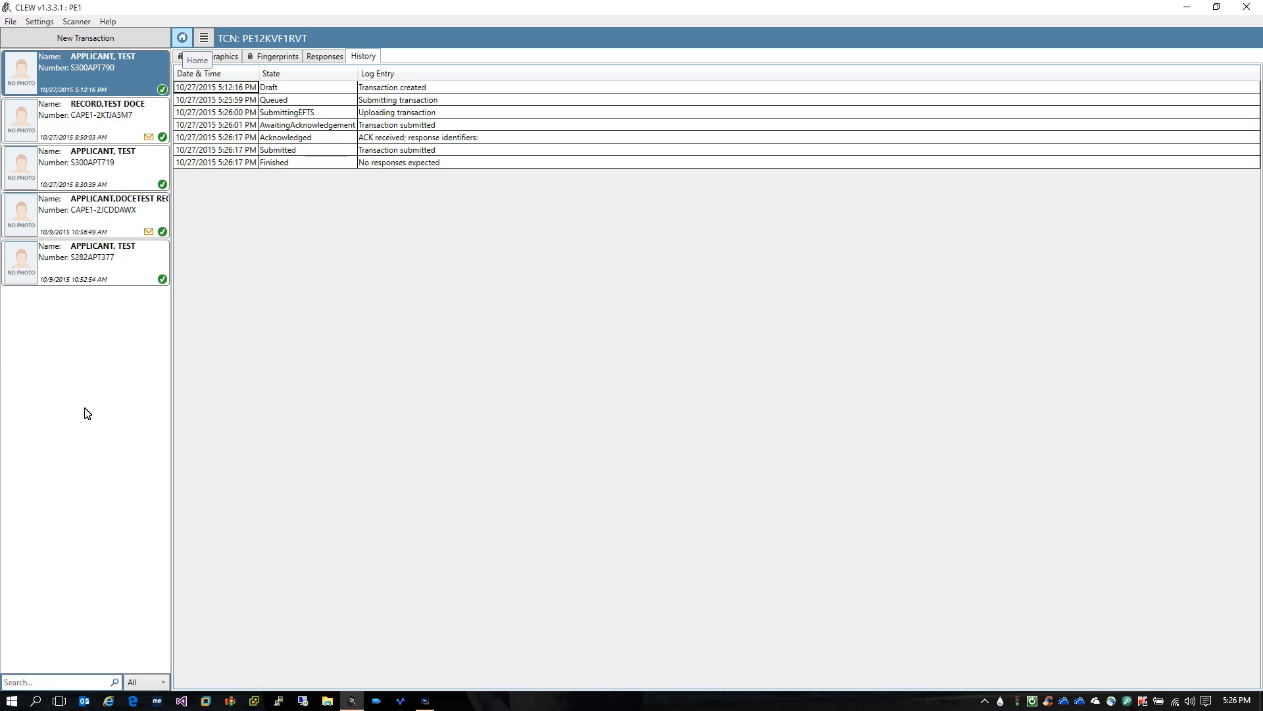
Go back home and open the oldest transaction, dated 10/9/2015 10:52 AM
{"action": "left_click", "coordinate": [182, 37]}
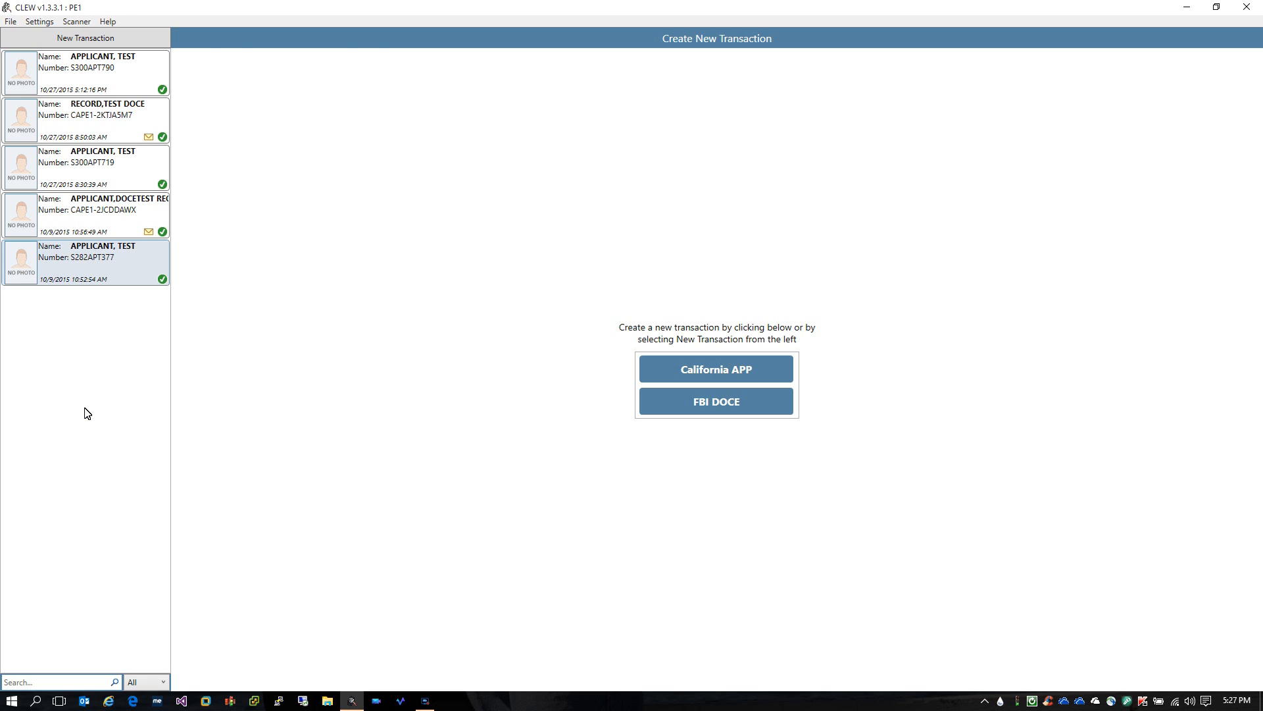
{"action": "left_click", "coordinate": [87, 262]}
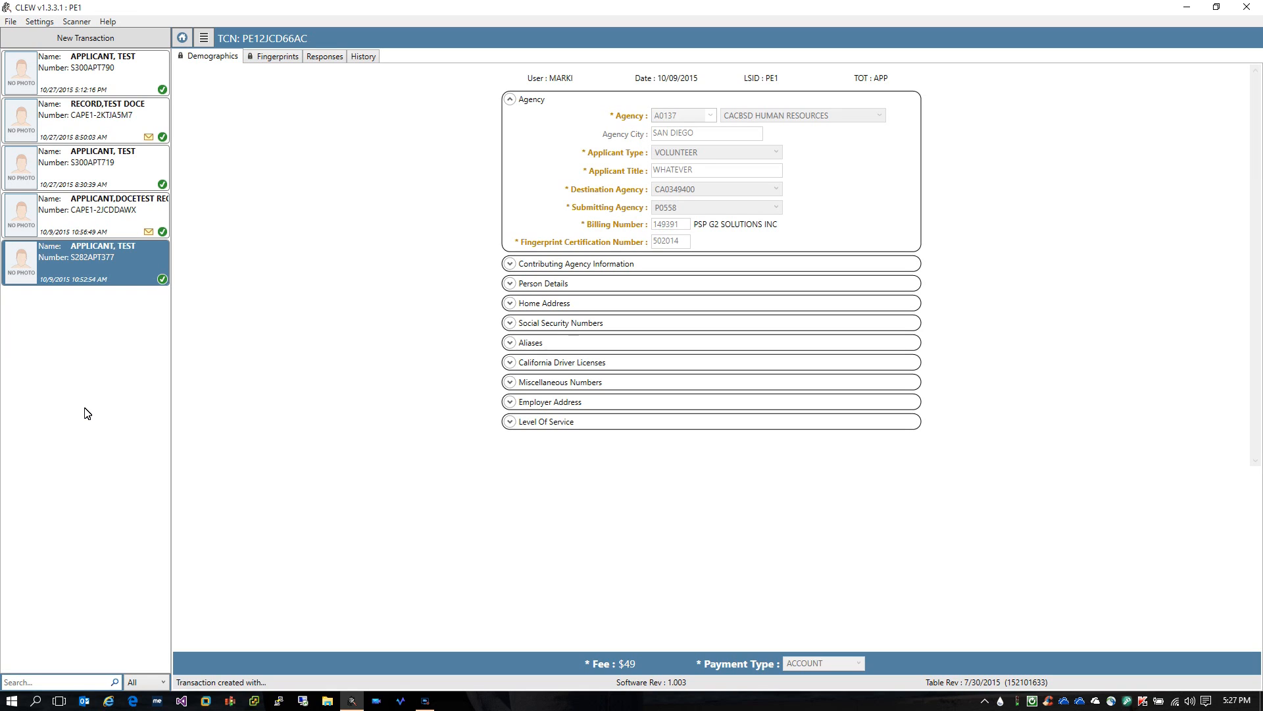
Resubmit the old transaction from its actions menu and confirm, creating a $0 FEE EXEMPT copy
{"action": "left_click", "coordinate": [204, 38]}
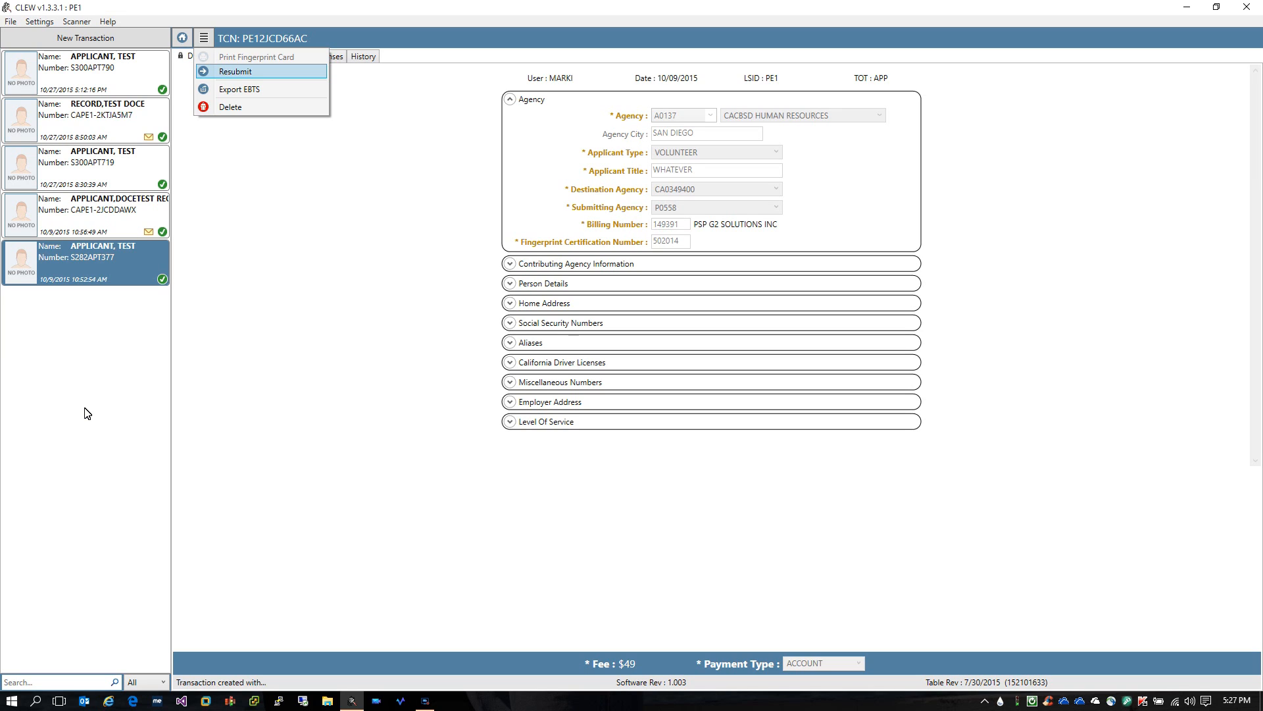
{"action": "key", "text": "Return"}
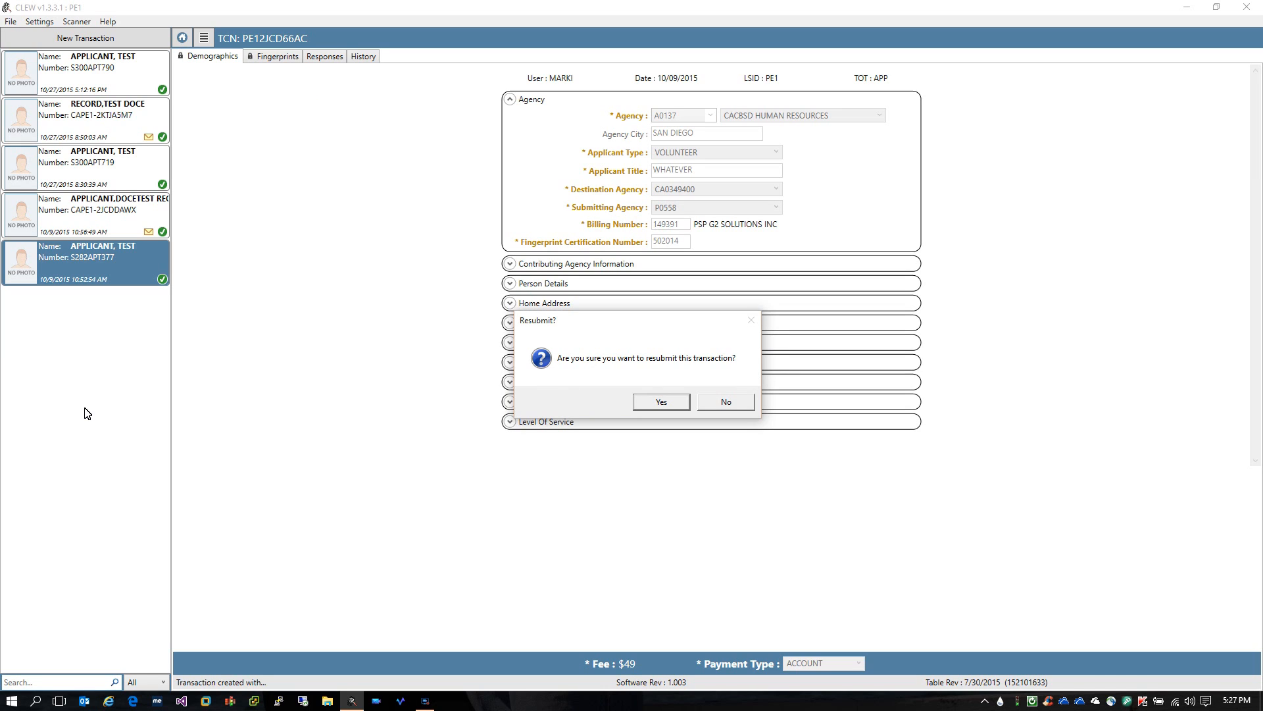
{"action": "key", "text": "Return"}
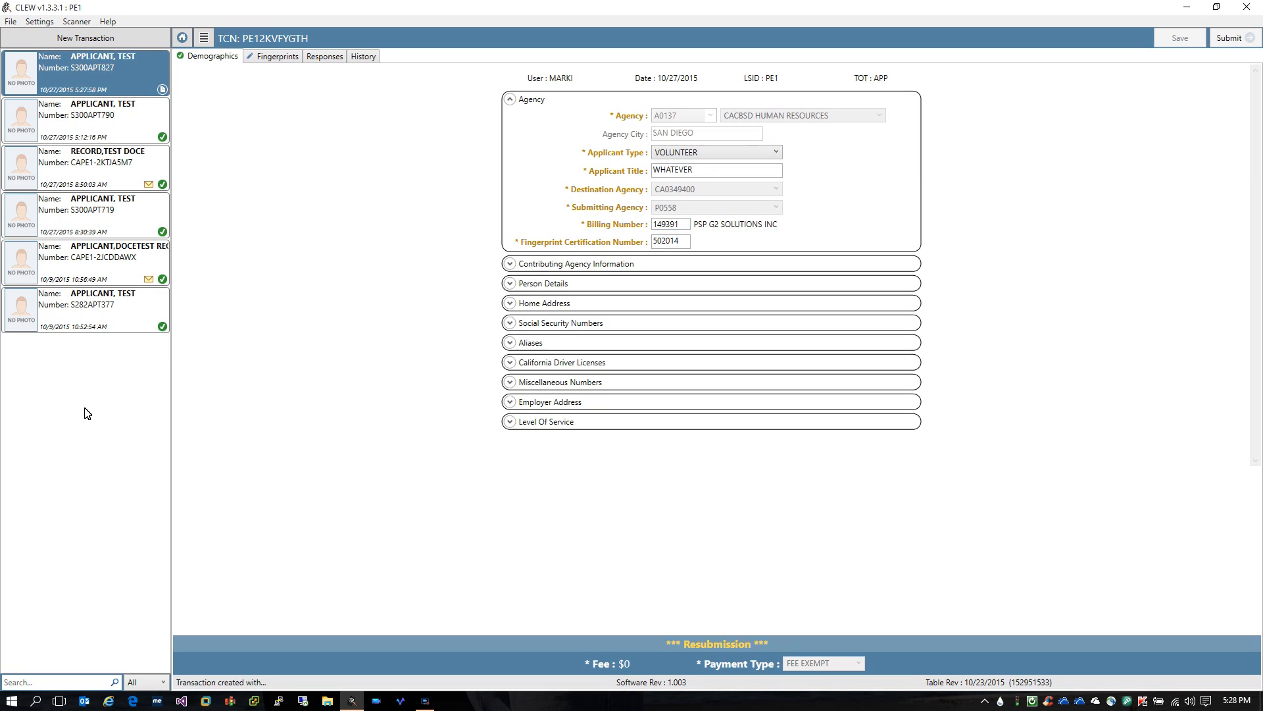
Expand the agency and person details sections and keep VOLUNTEER as the applicant type
{"action": "left_click", "coordinate": [510, 264]}
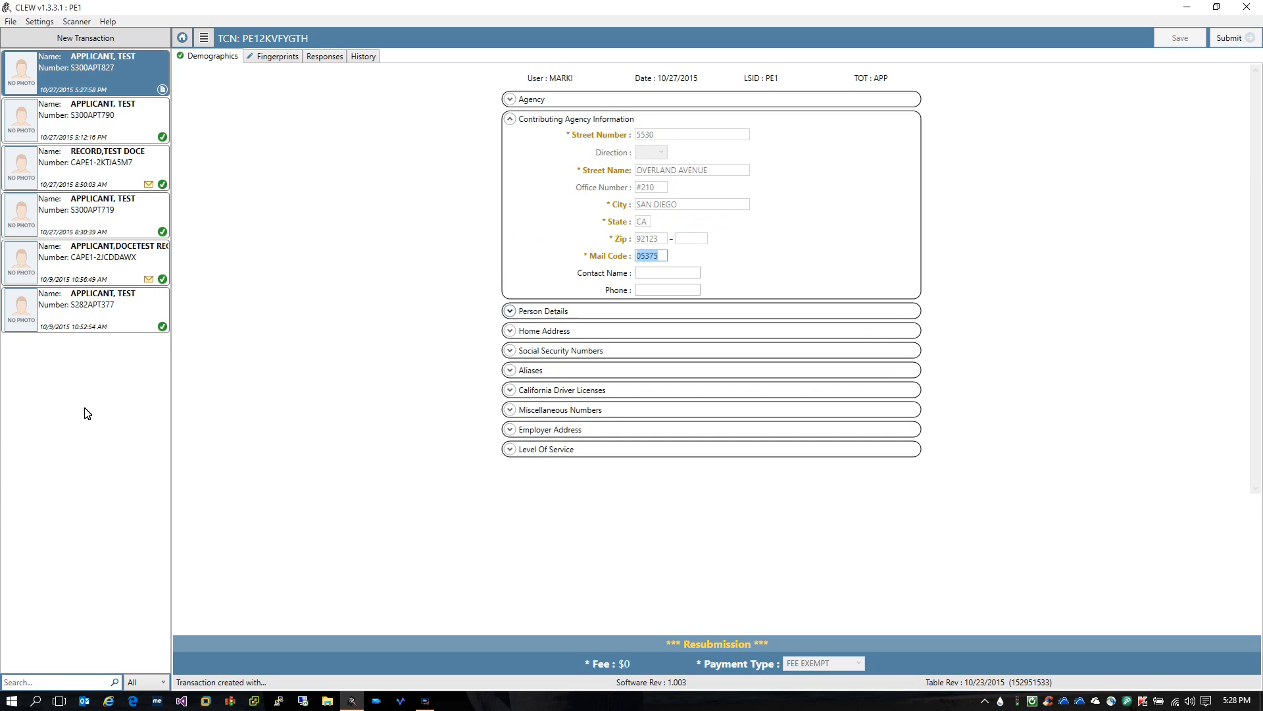
{"action": "left_click", "coordinate": [509, 310]}
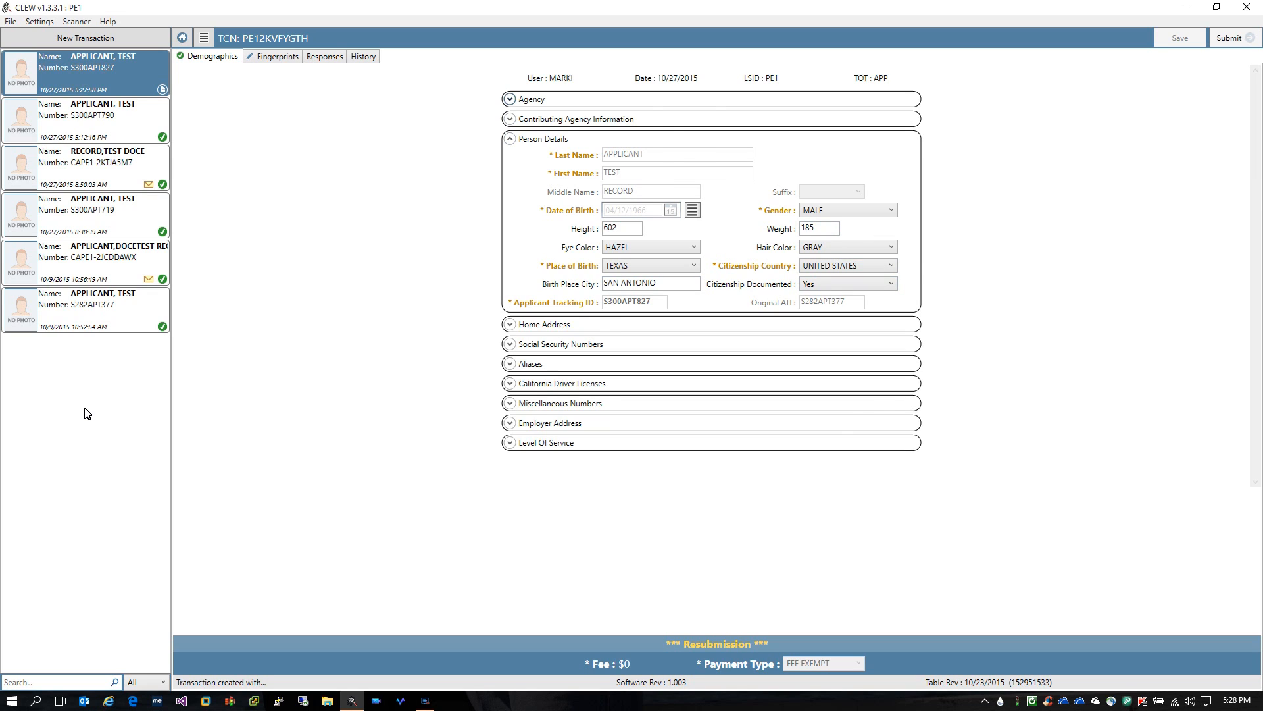
{"action": "key", "text": "space"}
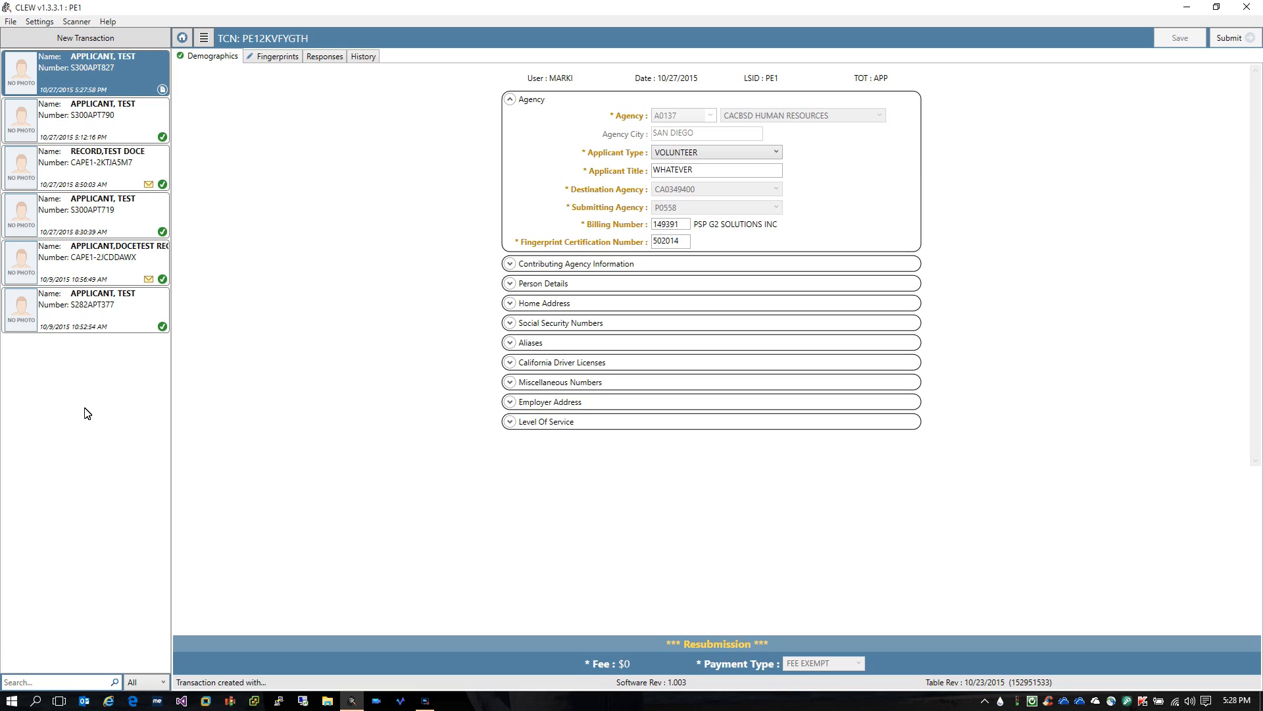
{"action": "key", "text": "Tab"}
{"action": "key", "text": "alt+Down"}
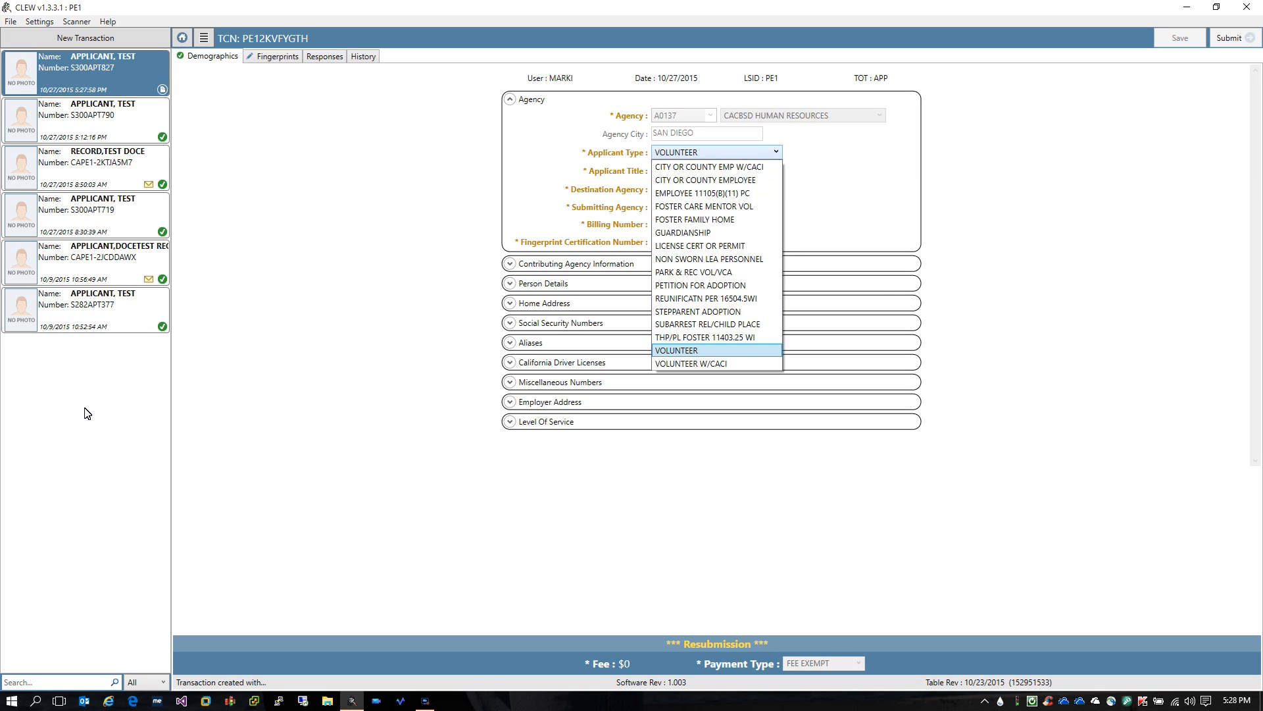
{"action": "key", "text": "Return"}
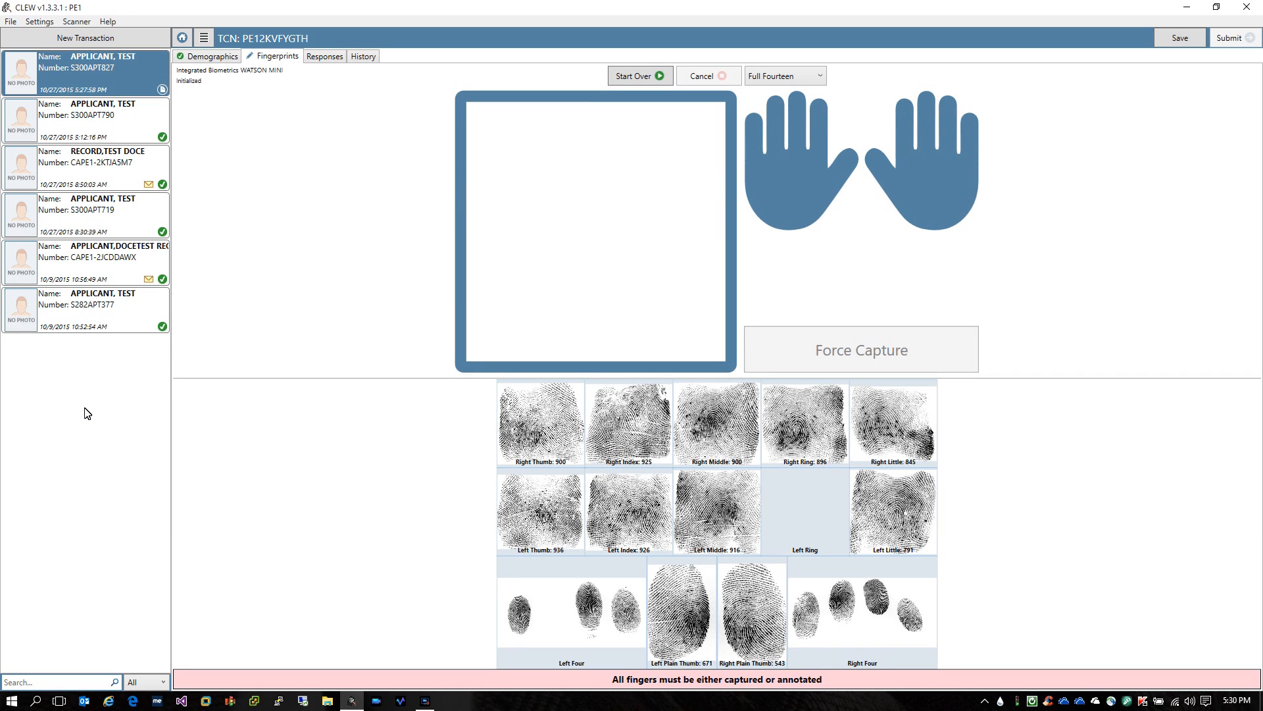
Capture the missing Left Ring print as rolled and recapture the Left Four slap
{"action": "right_click", "coordinate": [792, 494]}
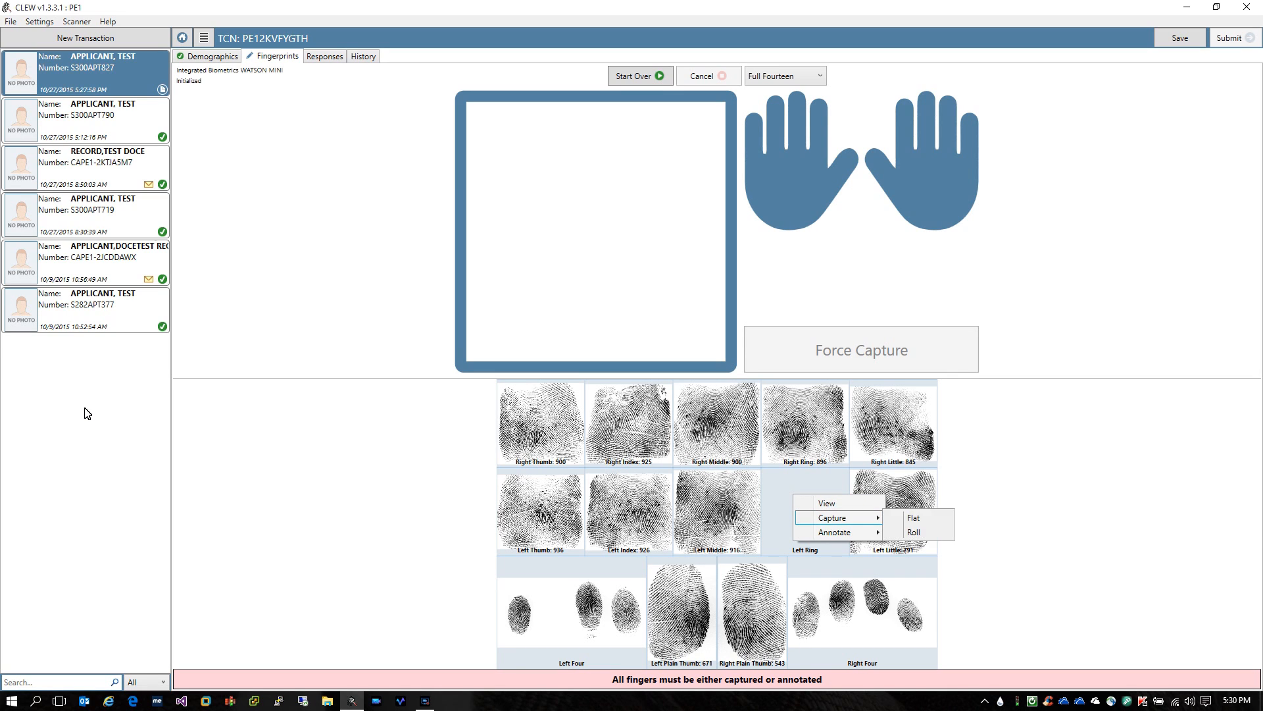
{"action": "left_click", "coordinate": [918, 532]}
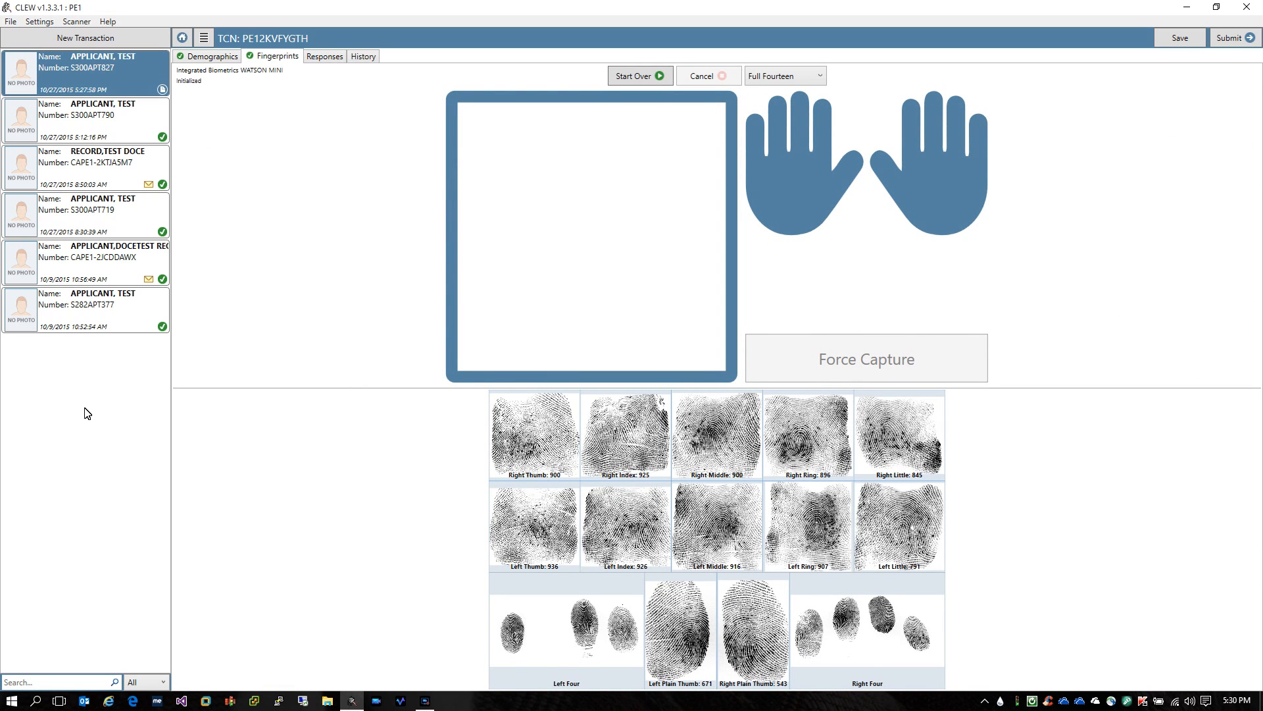
{"action": "right_click", "coordinate": [547, 631]}
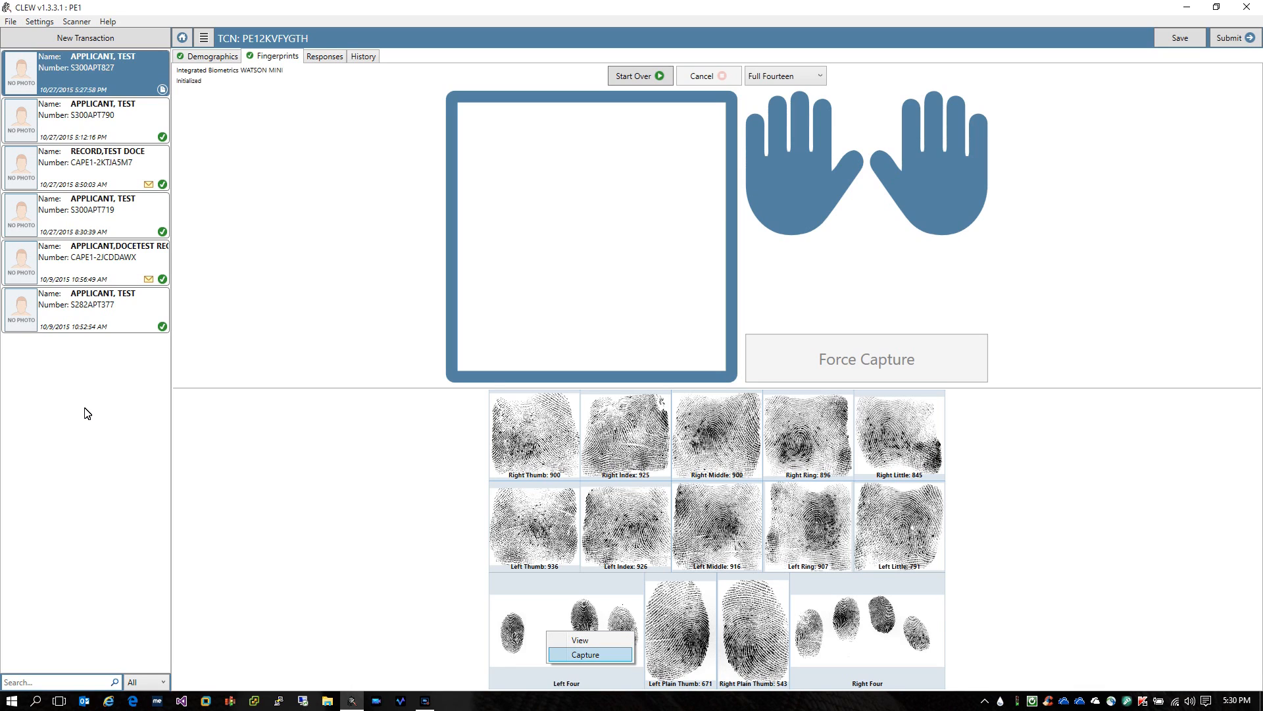
{"action": "left_click", "coordinate": [585, 654]}
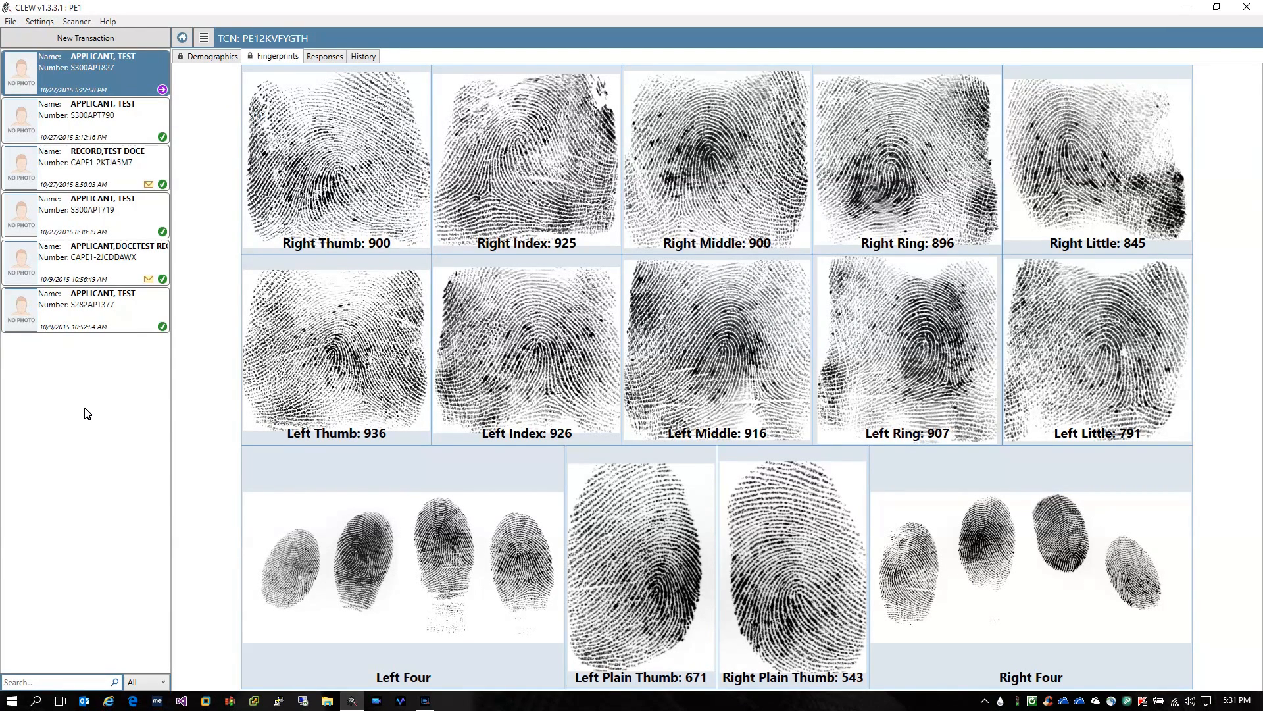
Review the transaction's History log, then go back to the home page
{"action": "left_click", "coordinate": [363, 57]}
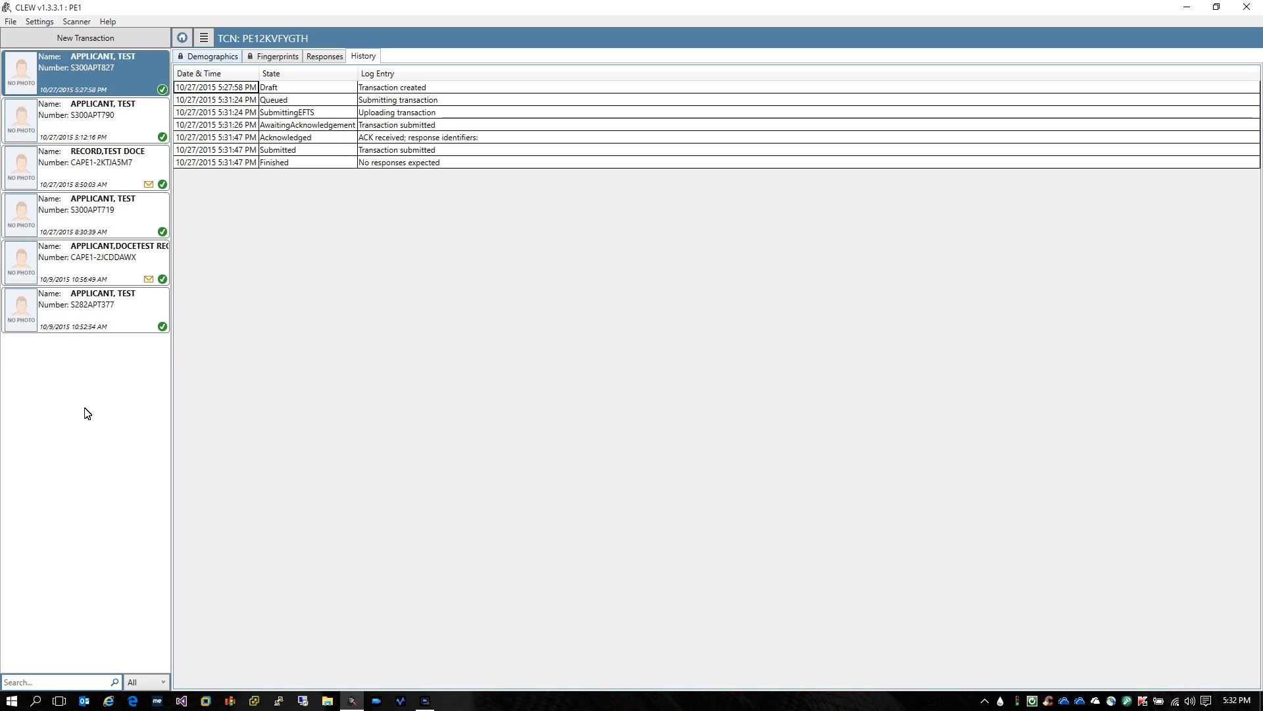
{"action": "left_click", "coordinate": [183, 38]}
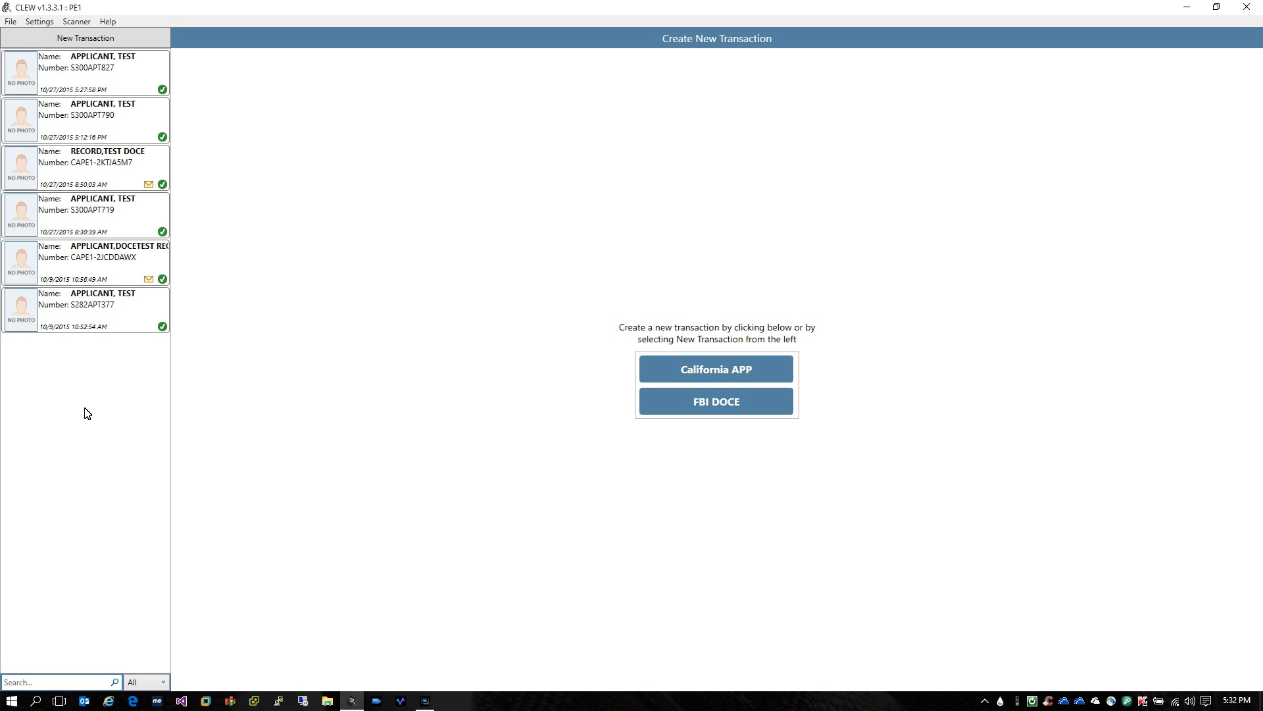
Create a new FBI DOCE transaction and move into the First Name field
{"action": "key", "text": "space"}
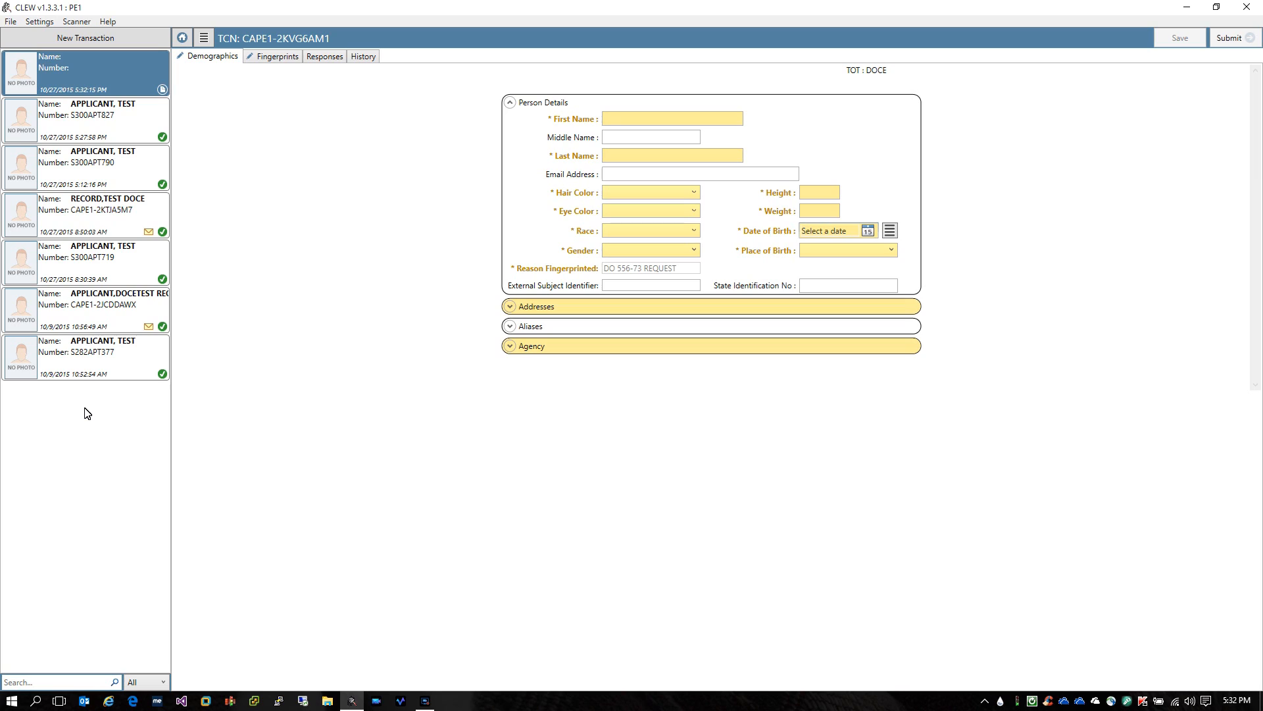
{"action": "key", "text": "Tab"}
{"action": "key", "text": "Tab"}
{"action": "key", "text": "Tab"}
Enter first name TEST, middle name RECORD, last name APPLICANT, and the applicant's e-mail address
{"action": "type", "text": "TEST"}
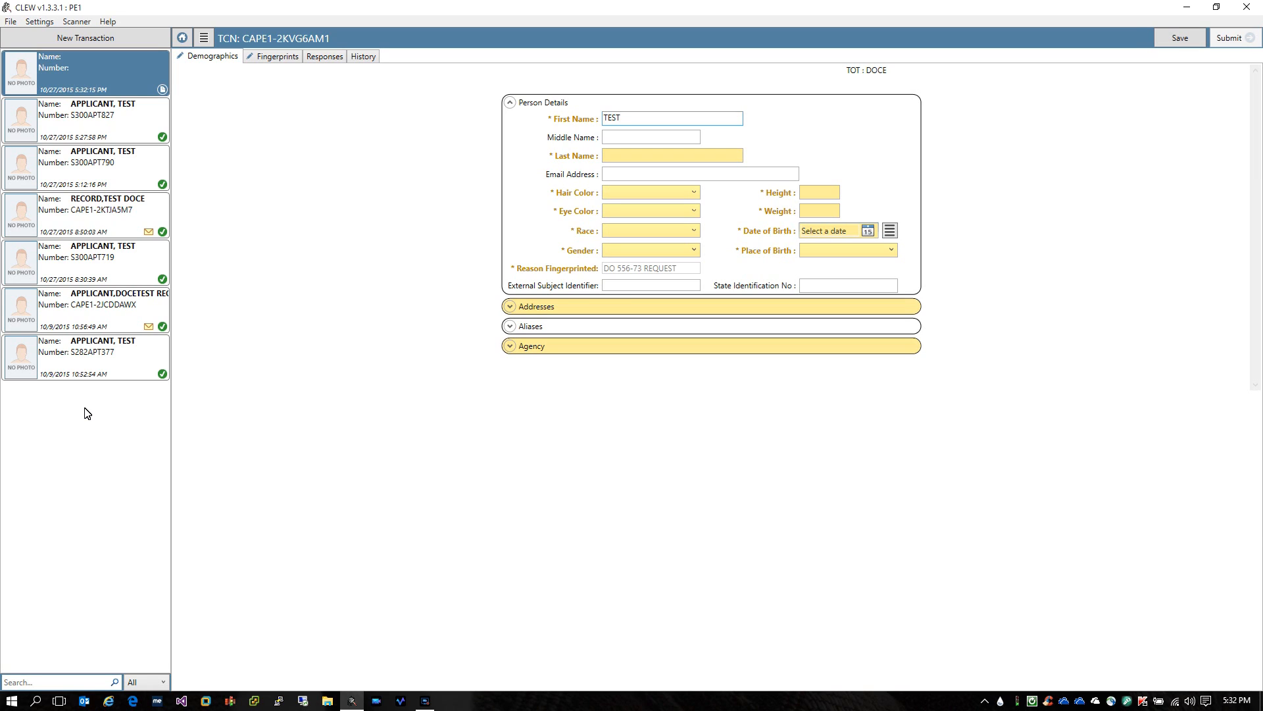
{"action": "key", "text": "Tab"}
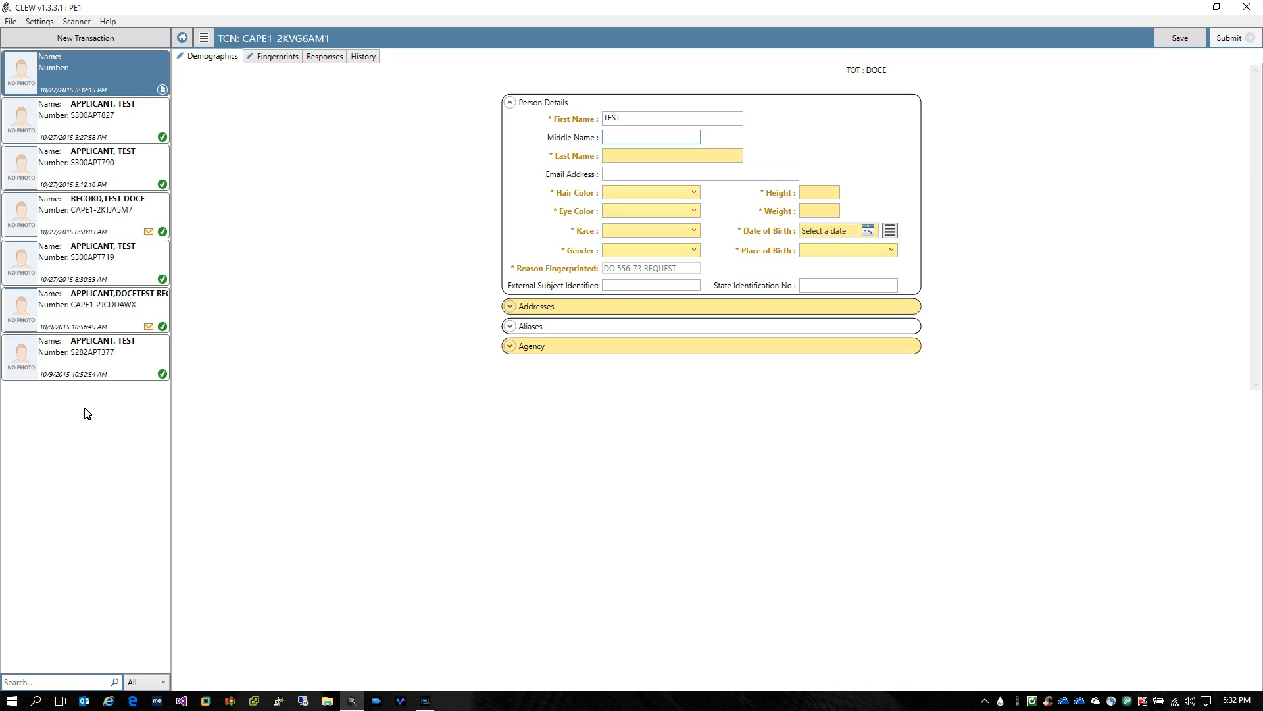
{"action": "type", "text": "RECORD"}
{"action": "key", "text": "Tab"}
{"action": "type", "text": "APPLICANT"}
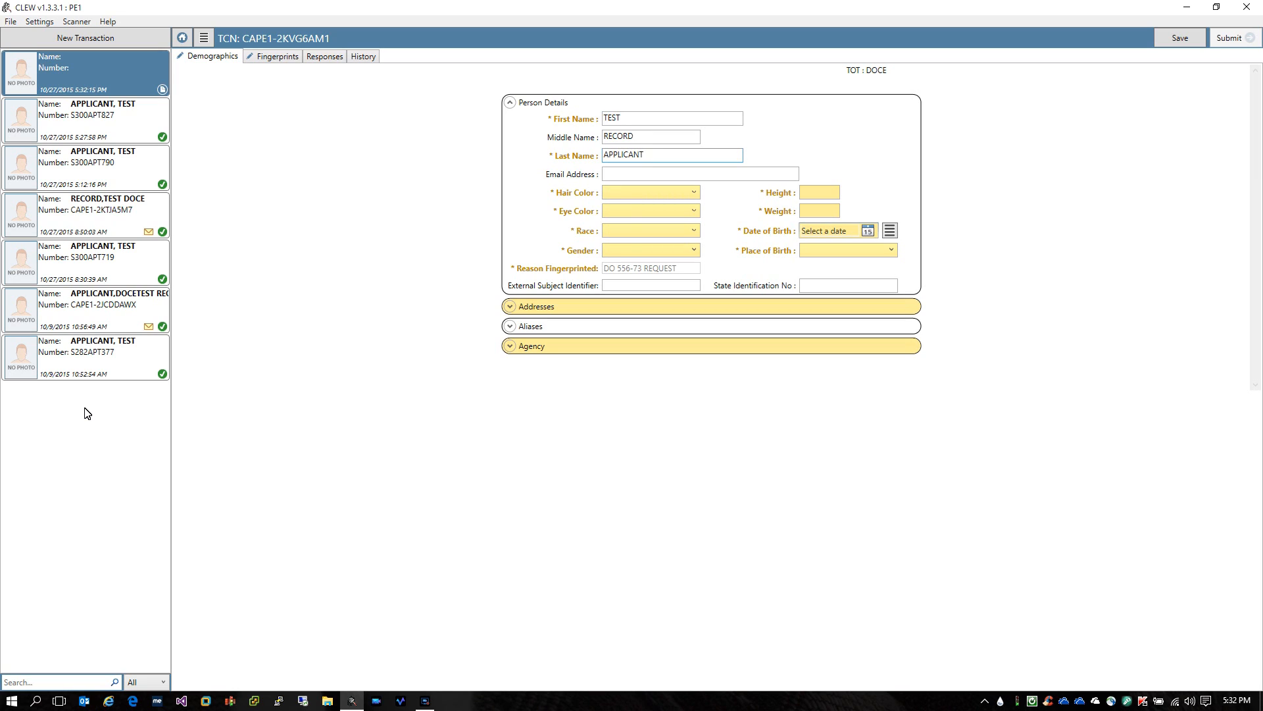
{"action": "key", "text": "Tab"}
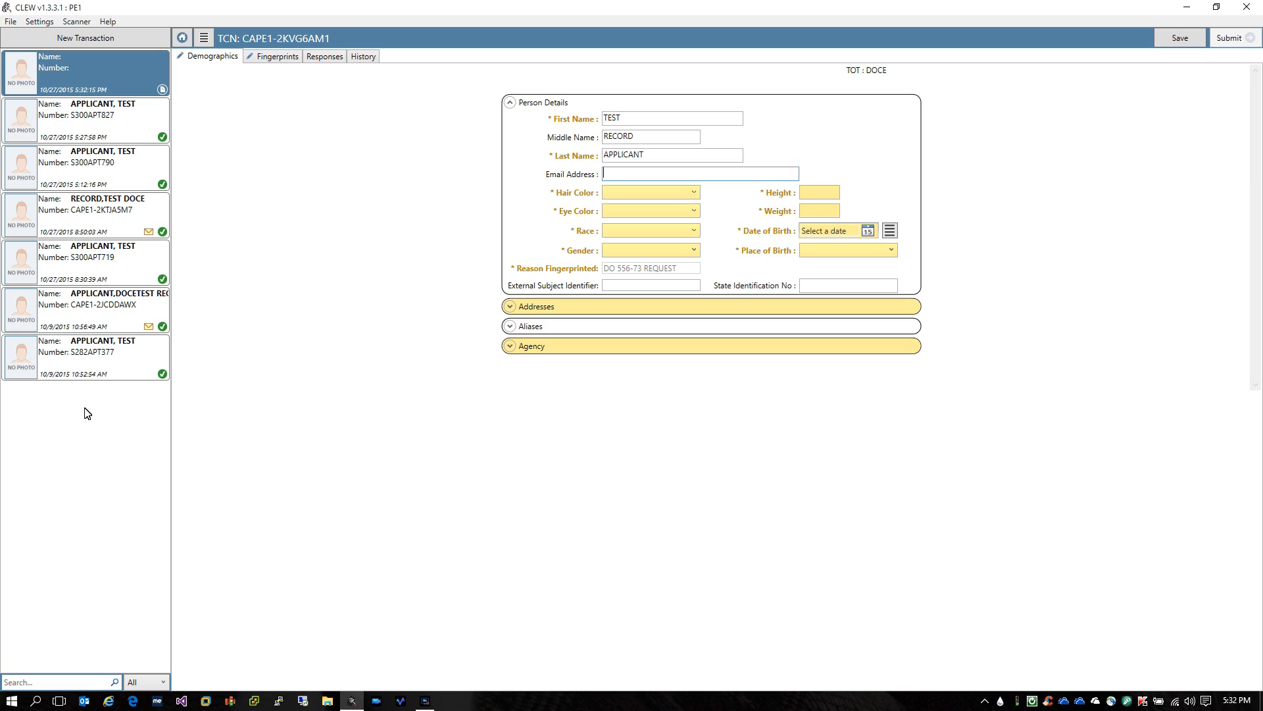
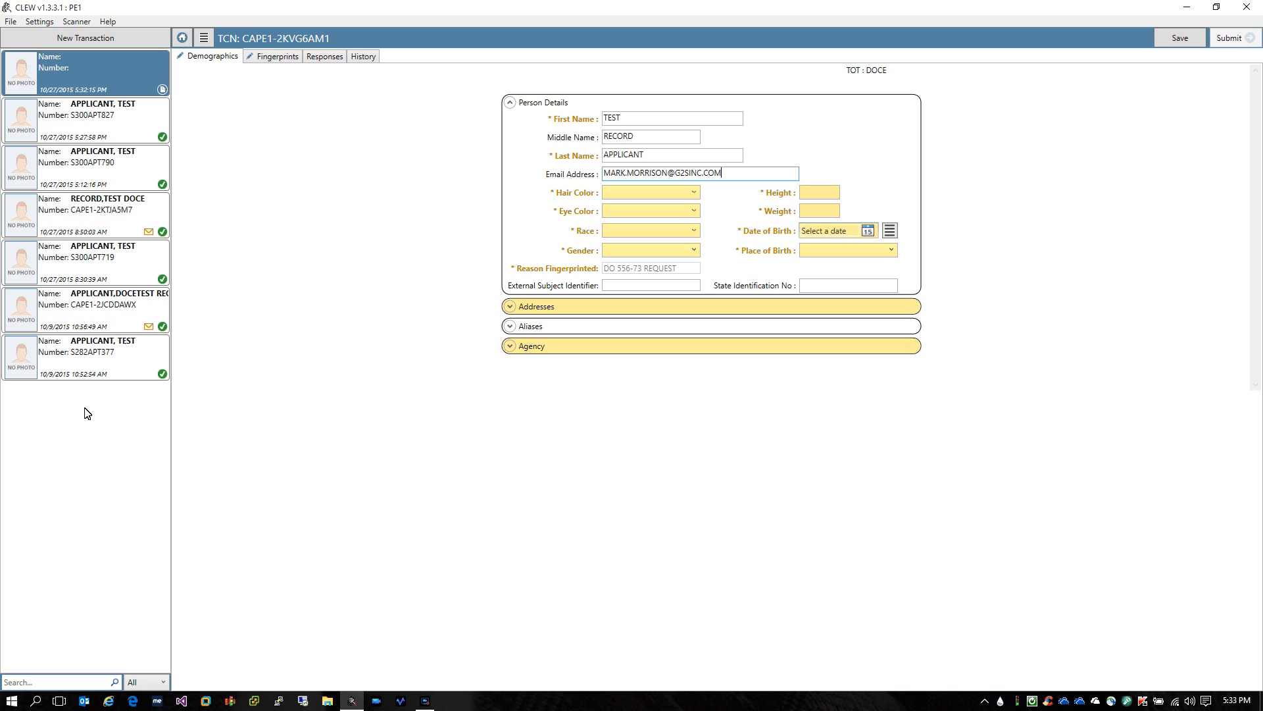
{"action": "key", "text": "Tab"}
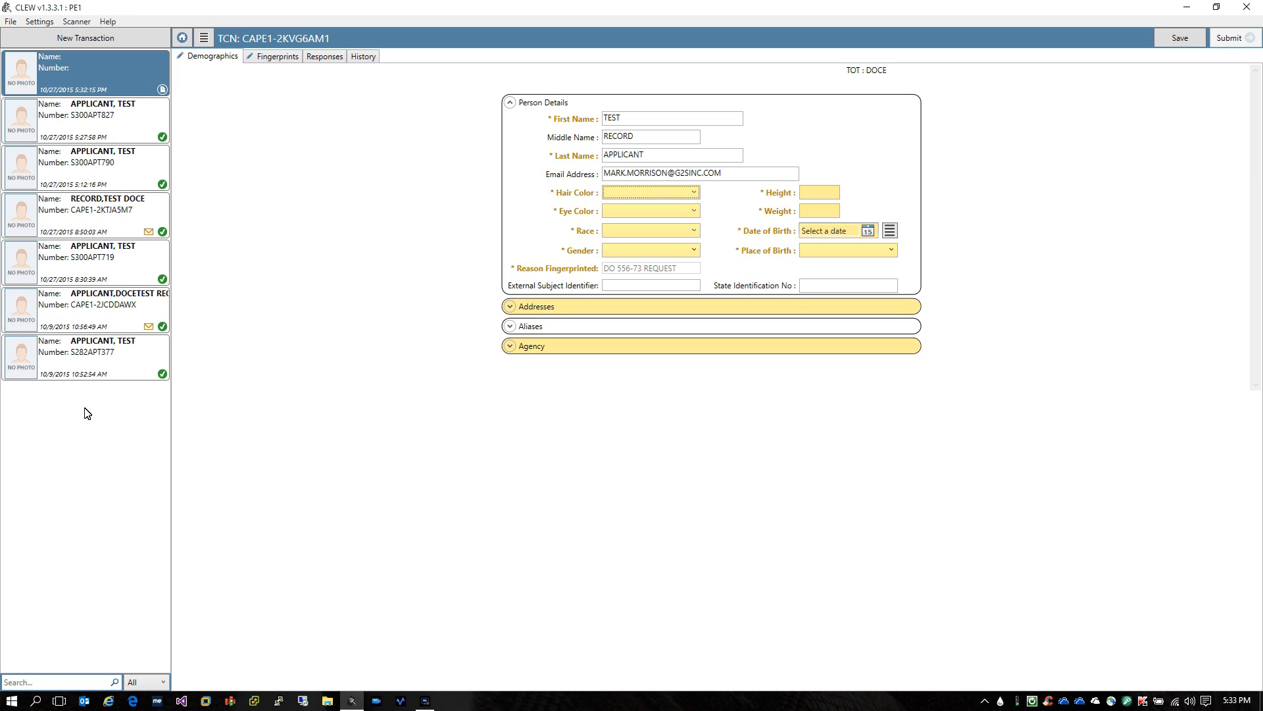
Enter gray hair, height 602, hazel eyes and weight 185 for the applicant
{"action": "key", "text": "g"}
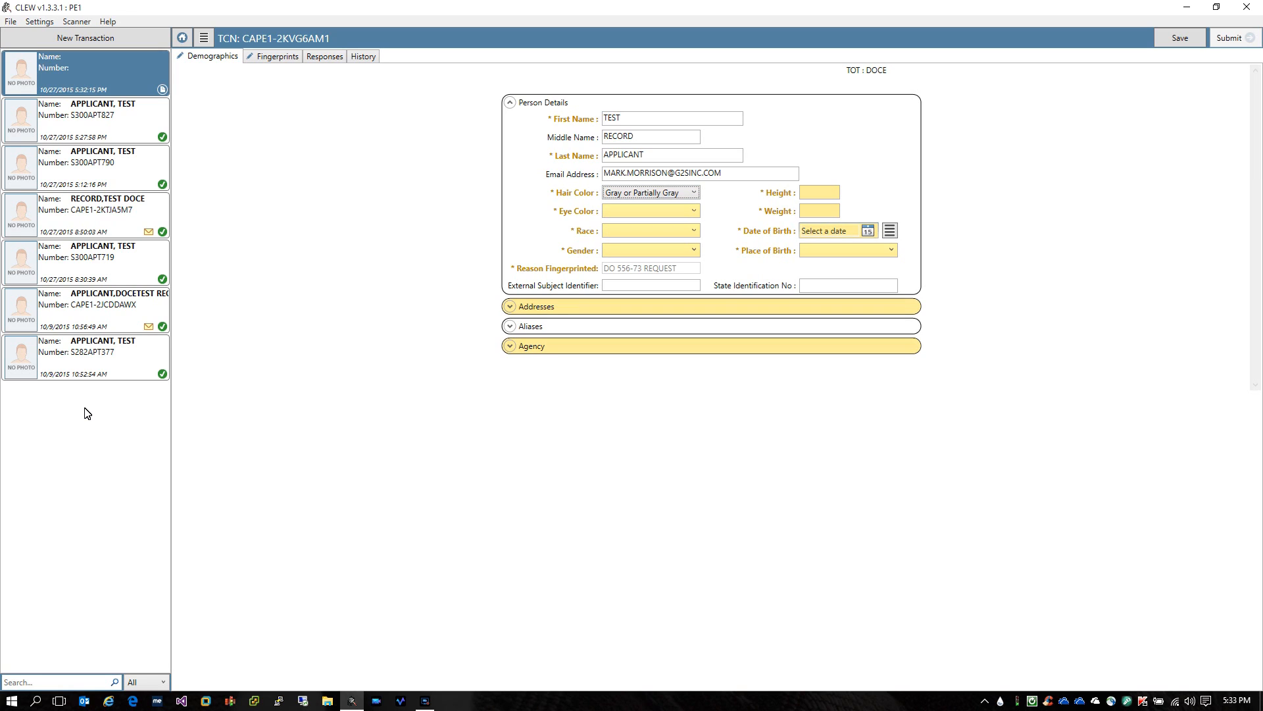
{"action": "key", "text": "Tab"}
{"action": "type", "text": "602"}
{"action": "key", "text": "Tab"}
{"action": "key", "text": "h"}
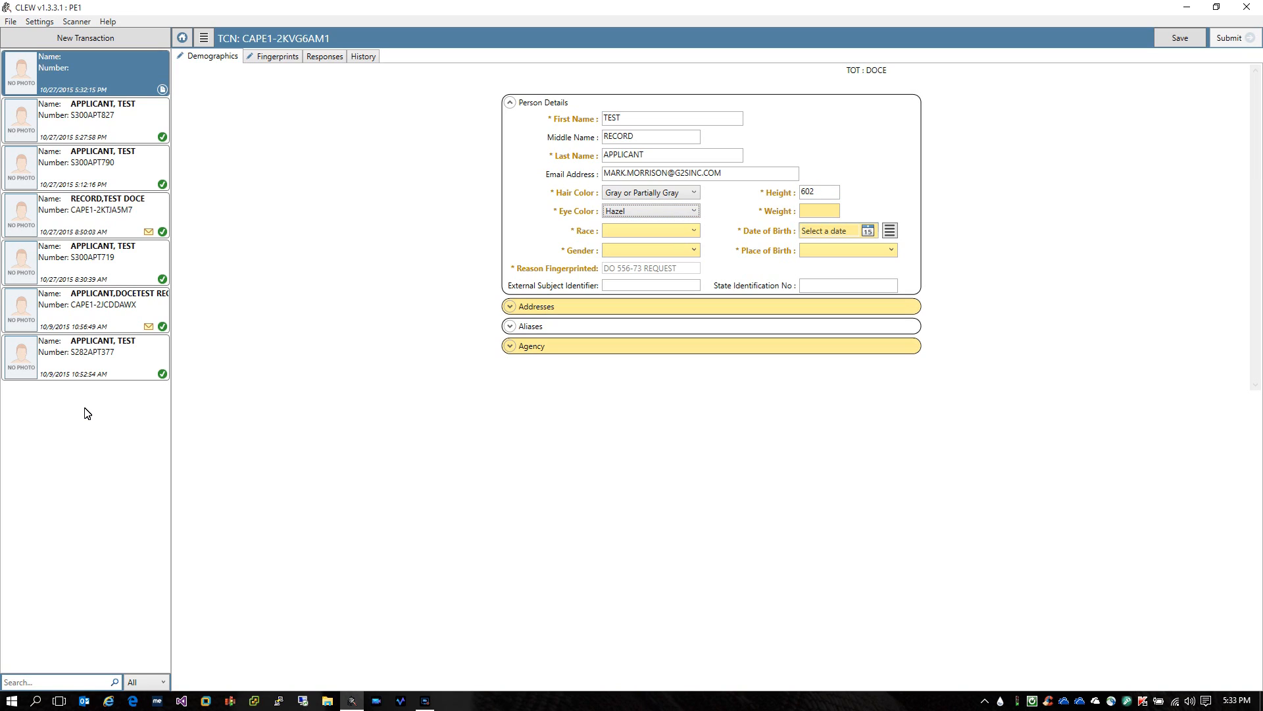
{"action": "key", "text": "Tab"}
{"action": "type", "text": "185"}
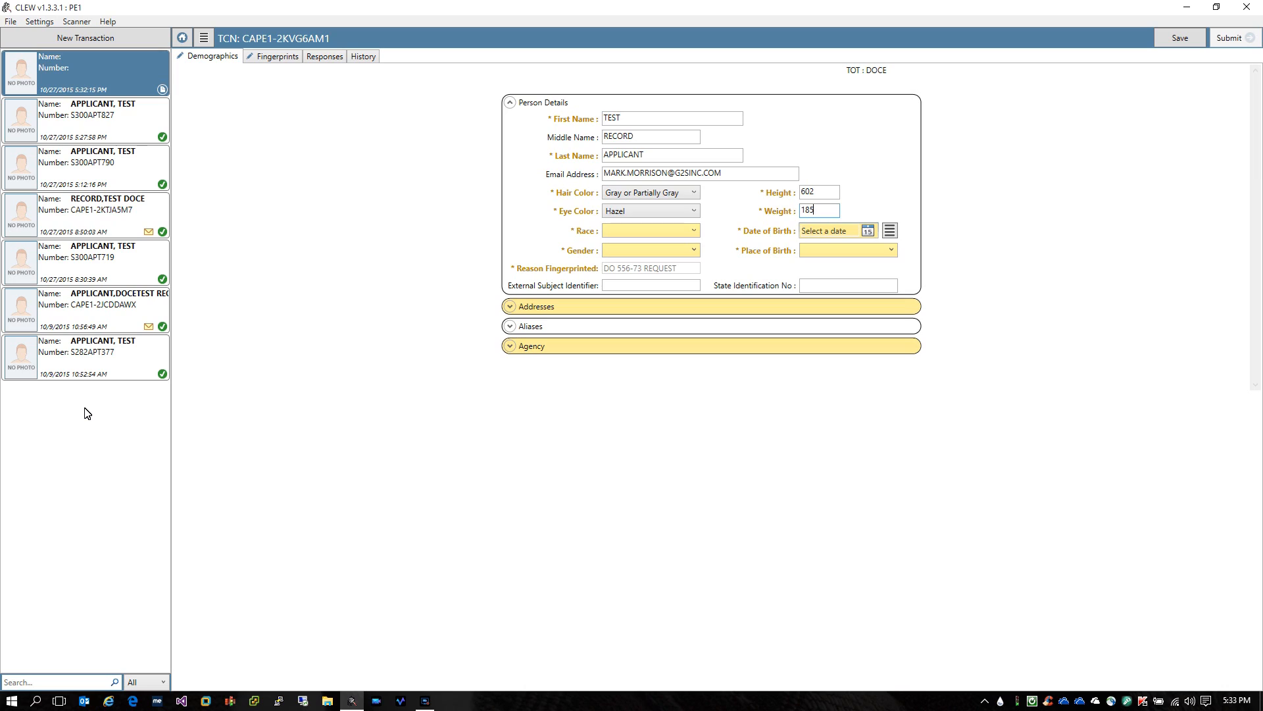
{"action": "key", "text": "Tab"}
Set race to White after reviewing the race options
{"action": "key", "text": "w"}
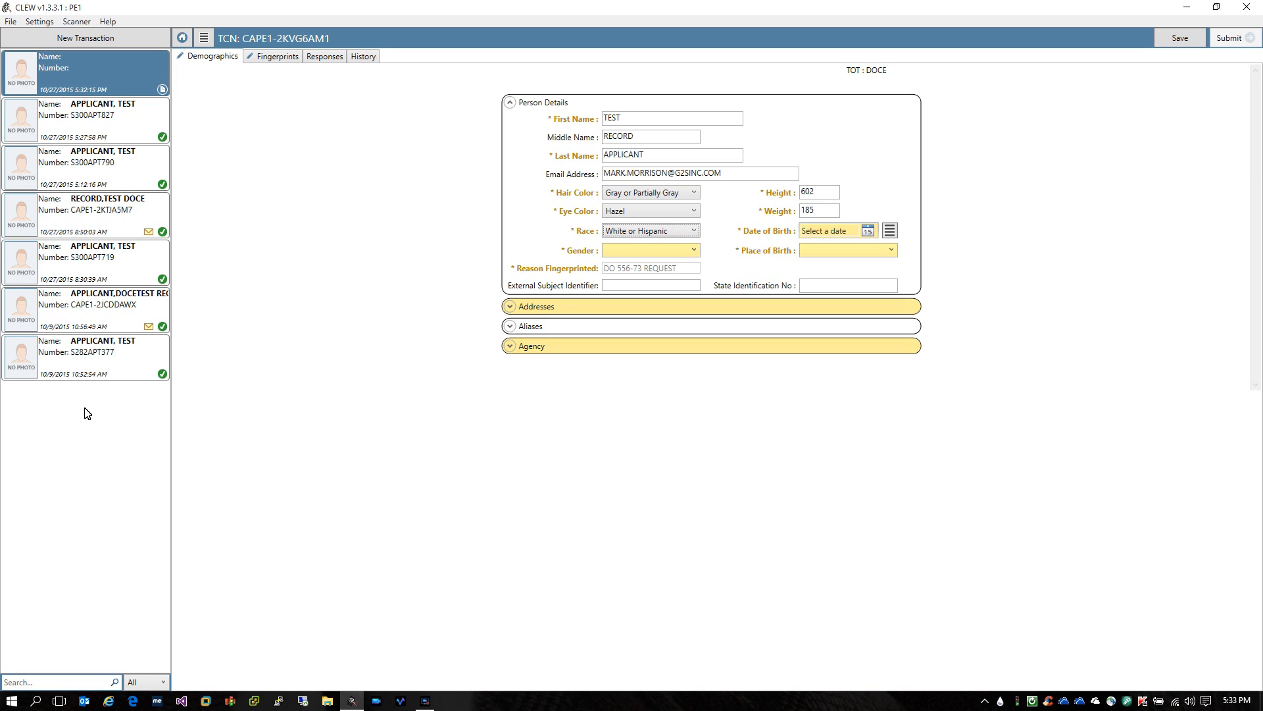
{"action": "key", "text": "alt+Down"}
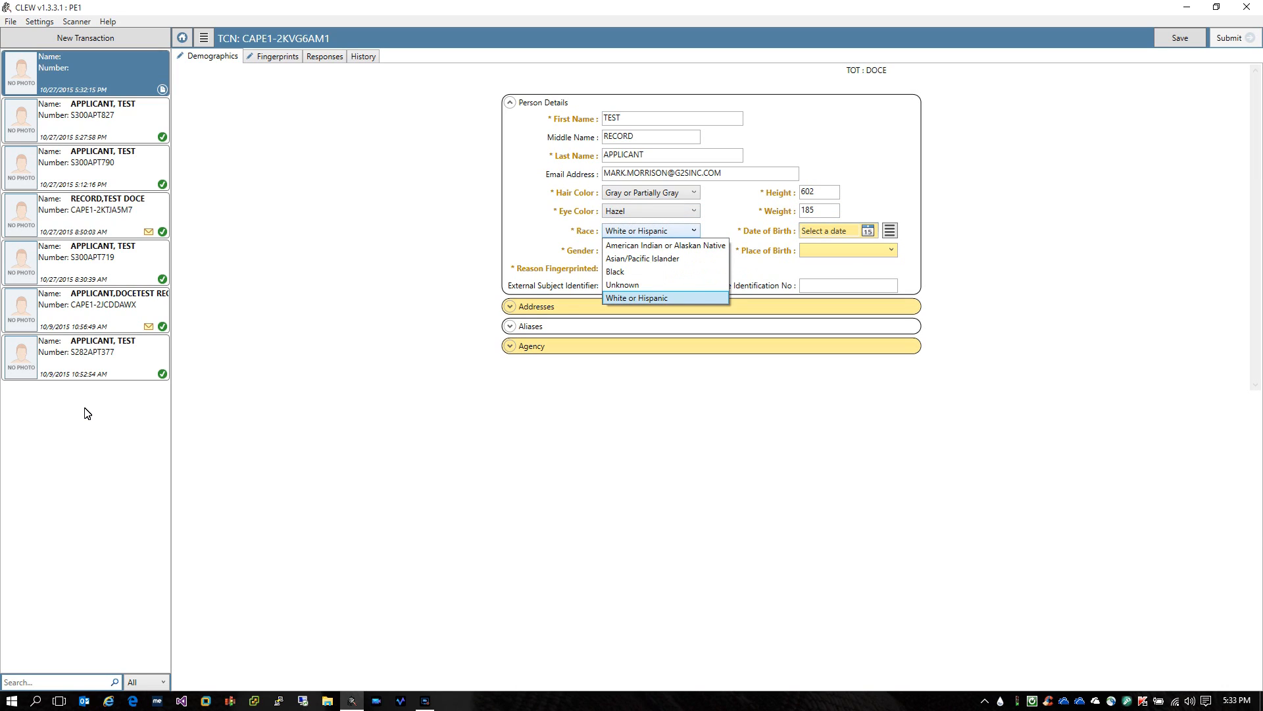
{"action": "key", "text": "Up"}
{"action": "key", "text": "Up"}
{"action": "key", "text": "Up"}
{"action": "key", "text": "Up"}
{"action": "key", "text": "Down"}
{"action": "key", "text": "Down"}
{"action": "key", "text": "Down"}
{"action": "key", "text": "Down"}
{"action": "key", "text": "Up"}
{"action": "key", "text": "Up"}
{"action": "key", "text": "Up"}
{"action": "key", "text": "Up"}
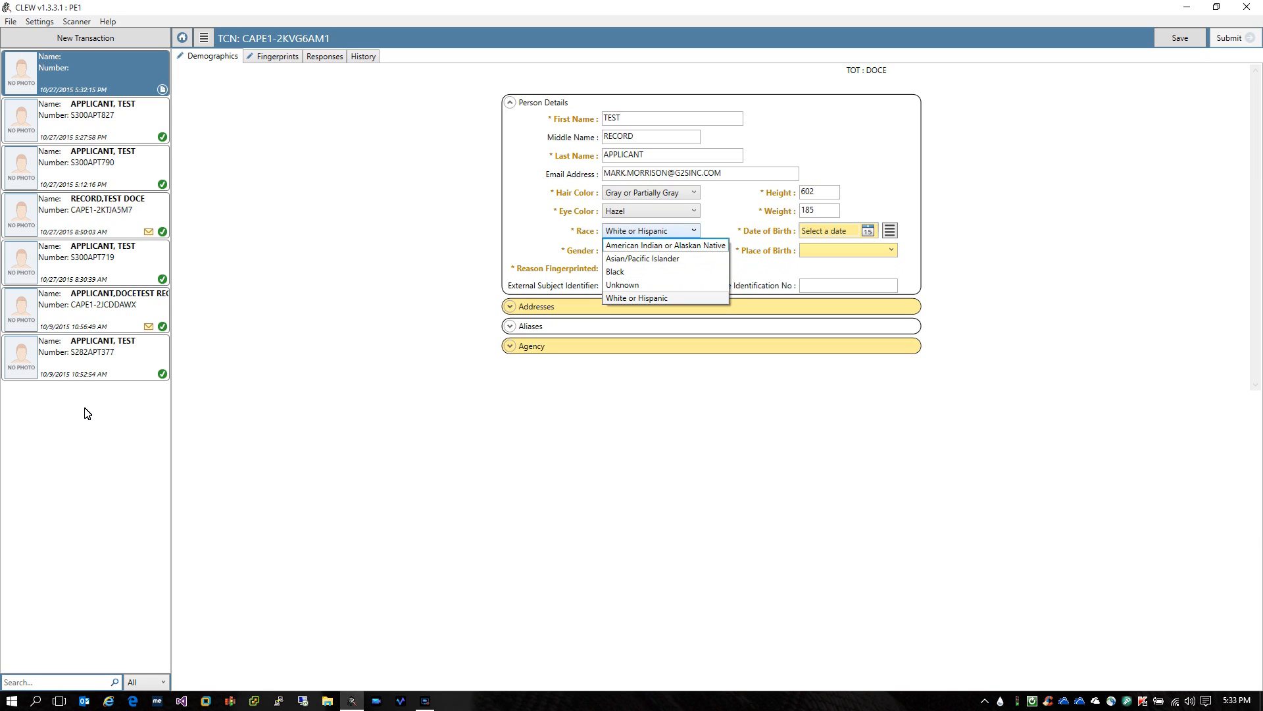
{"action": "key", "text": "Escape"}
{"action": "key", "text": "Tab"}
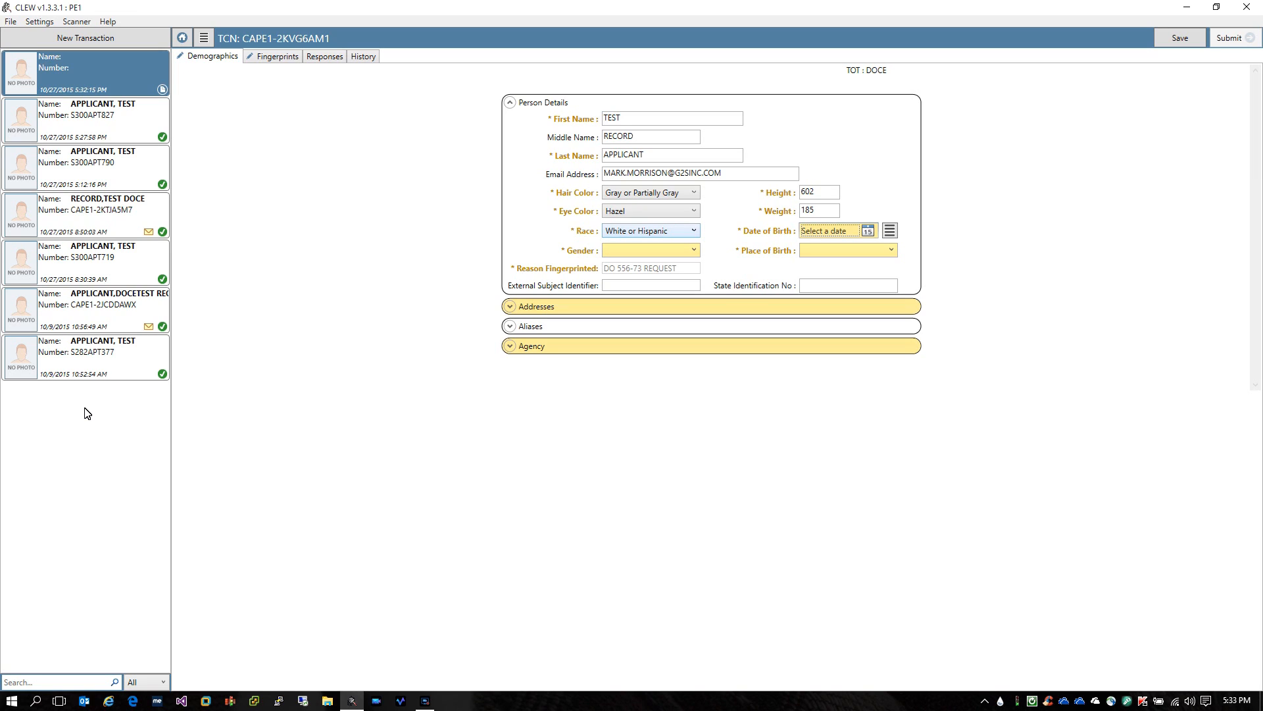
Enter date of birth 05/20/65, gender Male and place of birth Texas
{"action": "type", "text": "05"}
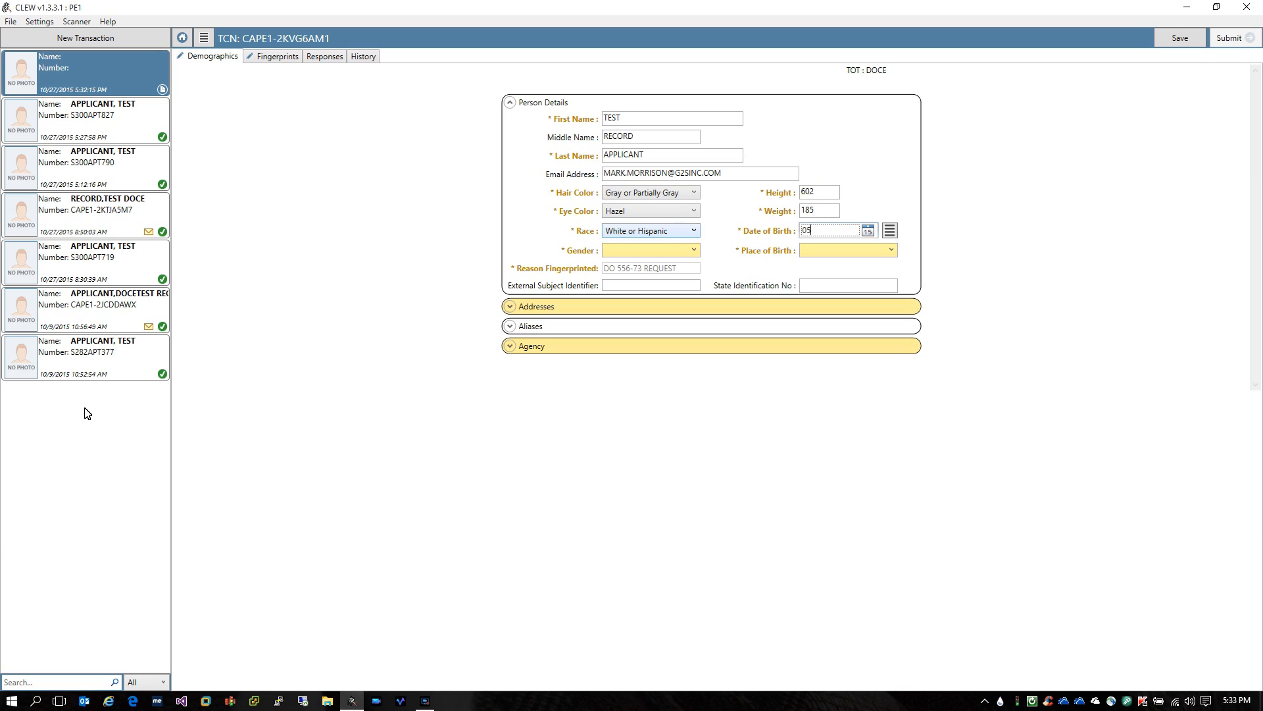
{"action": "type", "text": "/20/65"}
{"action": "key", "text": "Tab"}
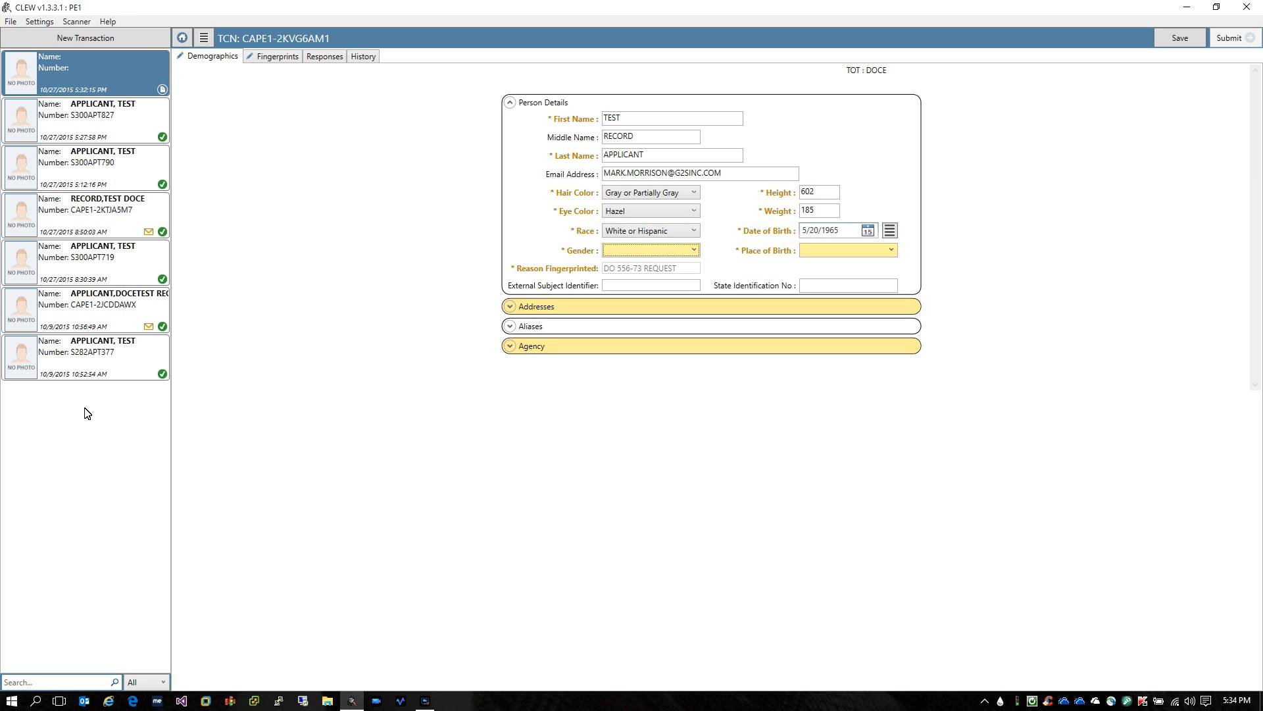
{"action": "key", "text": "m"}
{"action": "key", "text": "Tab"}
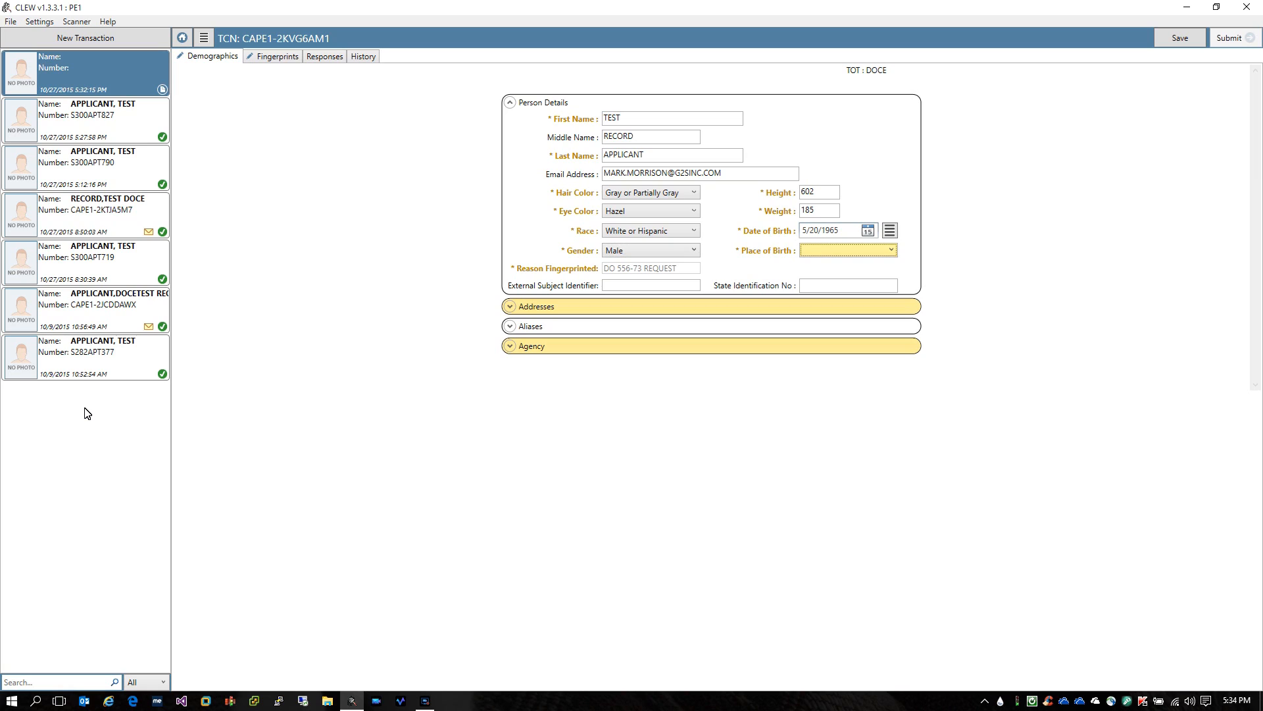
{"action": "type", "text": "texas"}
{"action": "key", "text": "Tab"}
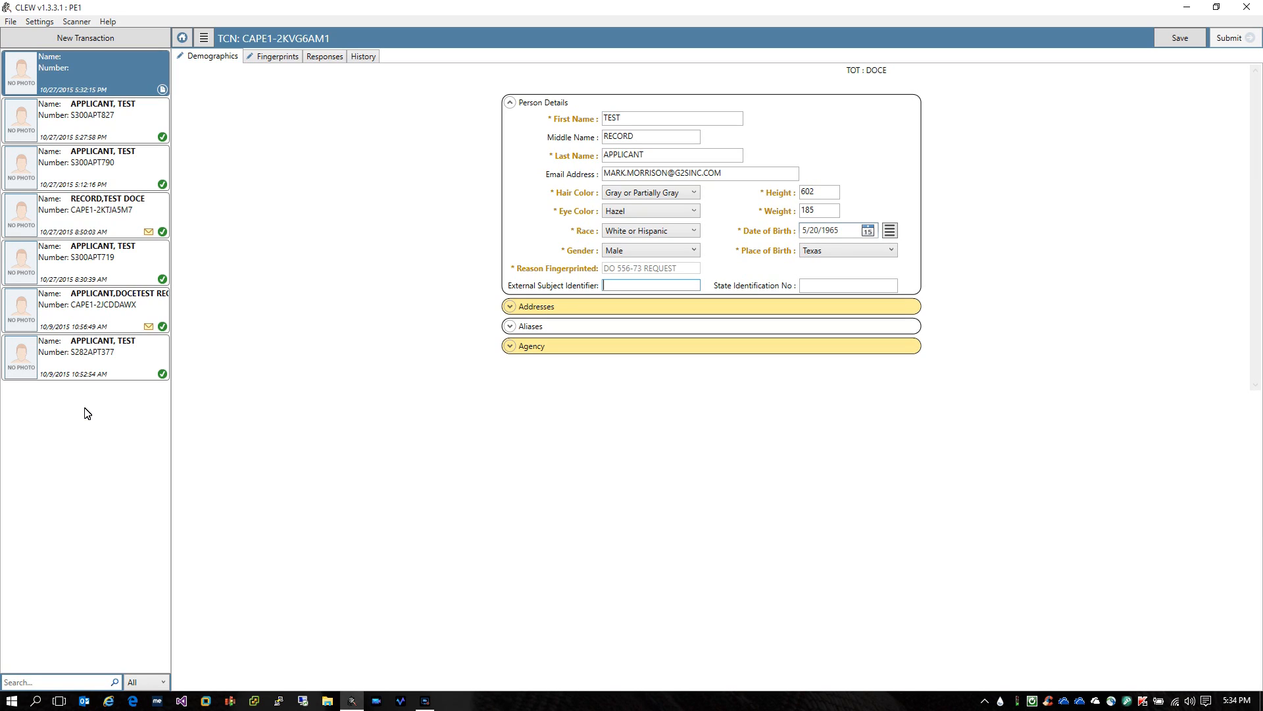
{"action": "key", "text": "Tab"}
{"action": "key", "text": "Tab"}
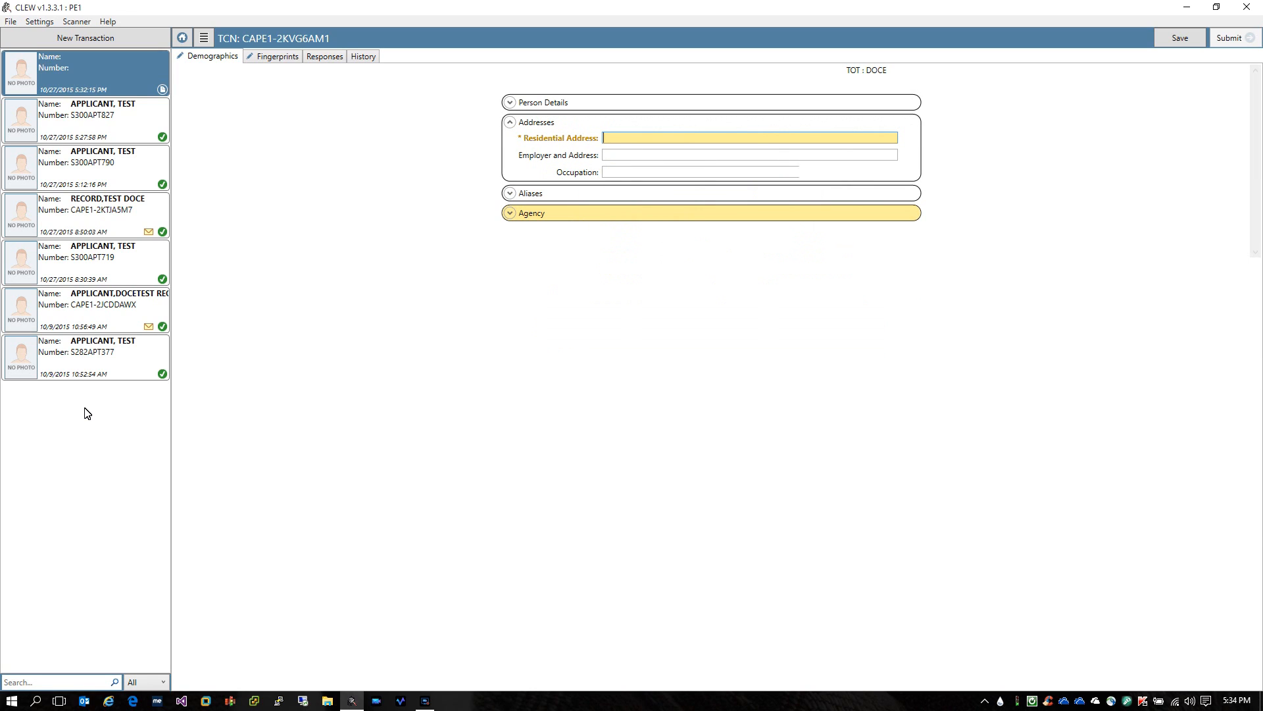
Enter the applicant's residential street, town, state and ZIP code
{"action": "type", "text": "123"}
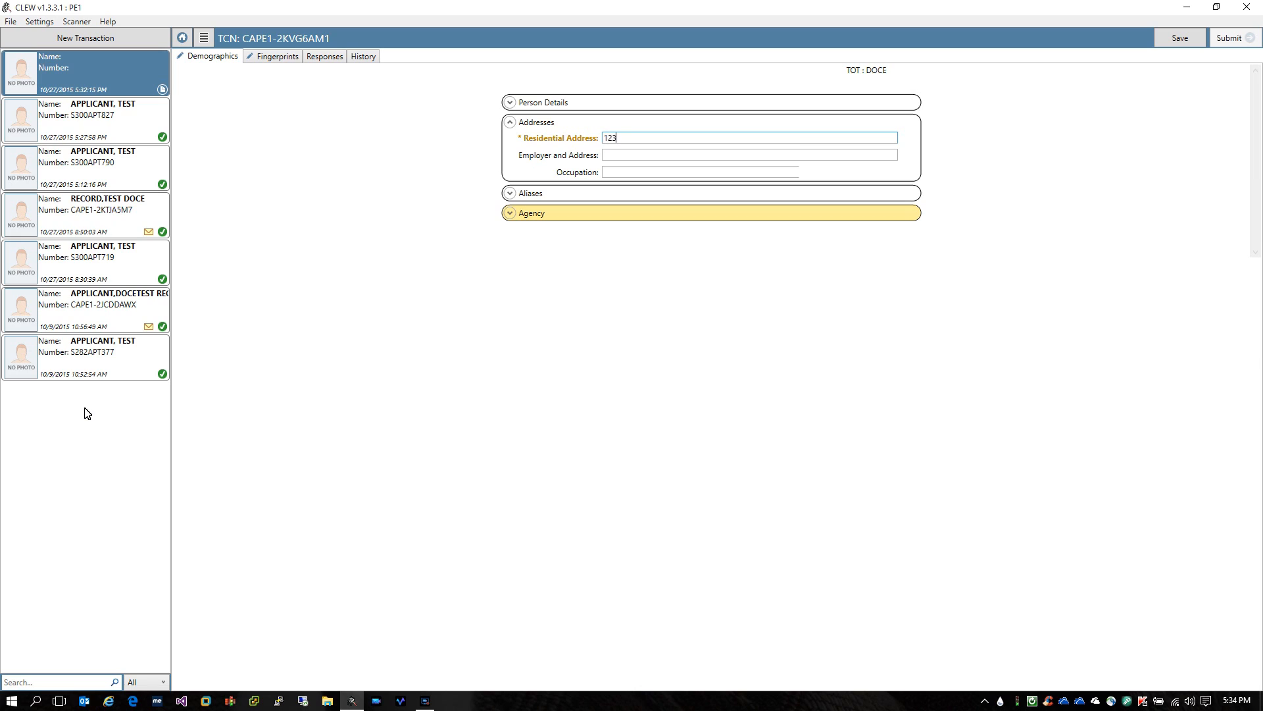
{"action": "type", "text": " ANY STREET"}
{"action": "type", "text": ", ANY TOWN, CA, 95610"}
{"action": "key", "text": "Tab"}
{"action": "key", "text": "Tab"}
{"action": "key", "text": "Tab"}
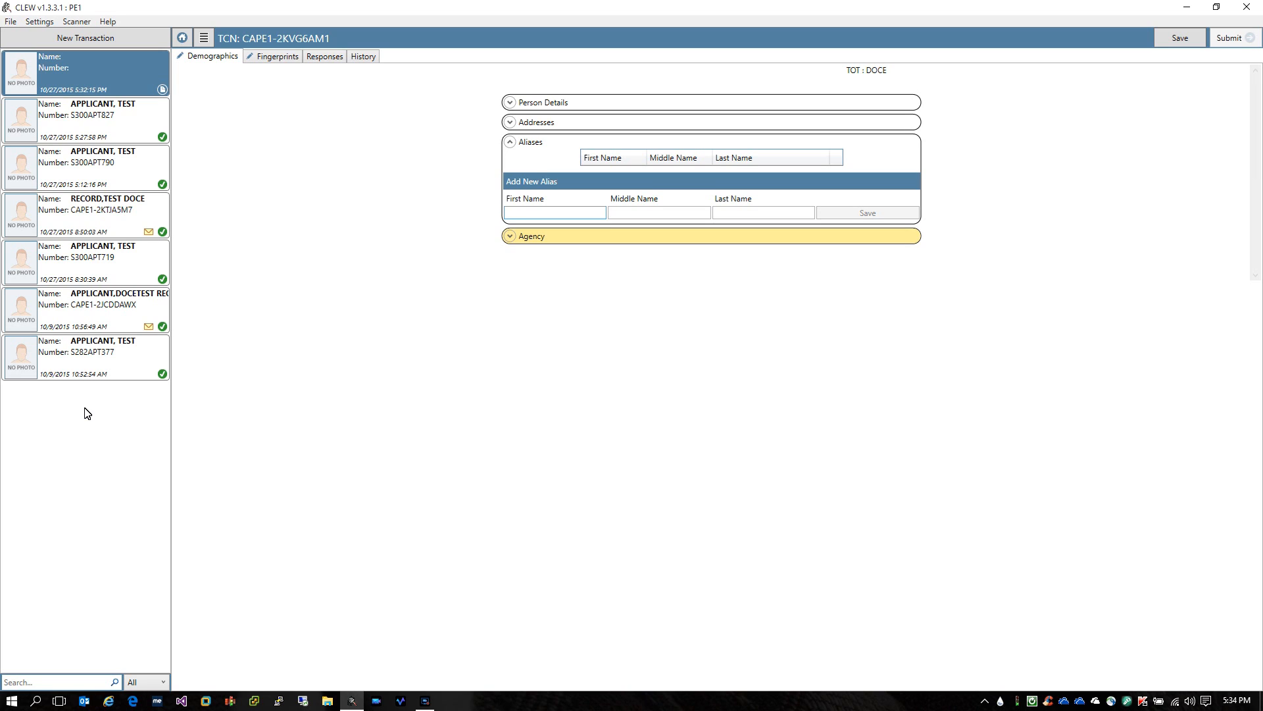
Skip the aliases and set Retain in FBI Master File to N
{"action": "key", "text": "Tab"}
{"action": "key", "text": "Tab"}
{"action": "key", "text": "Tab"}
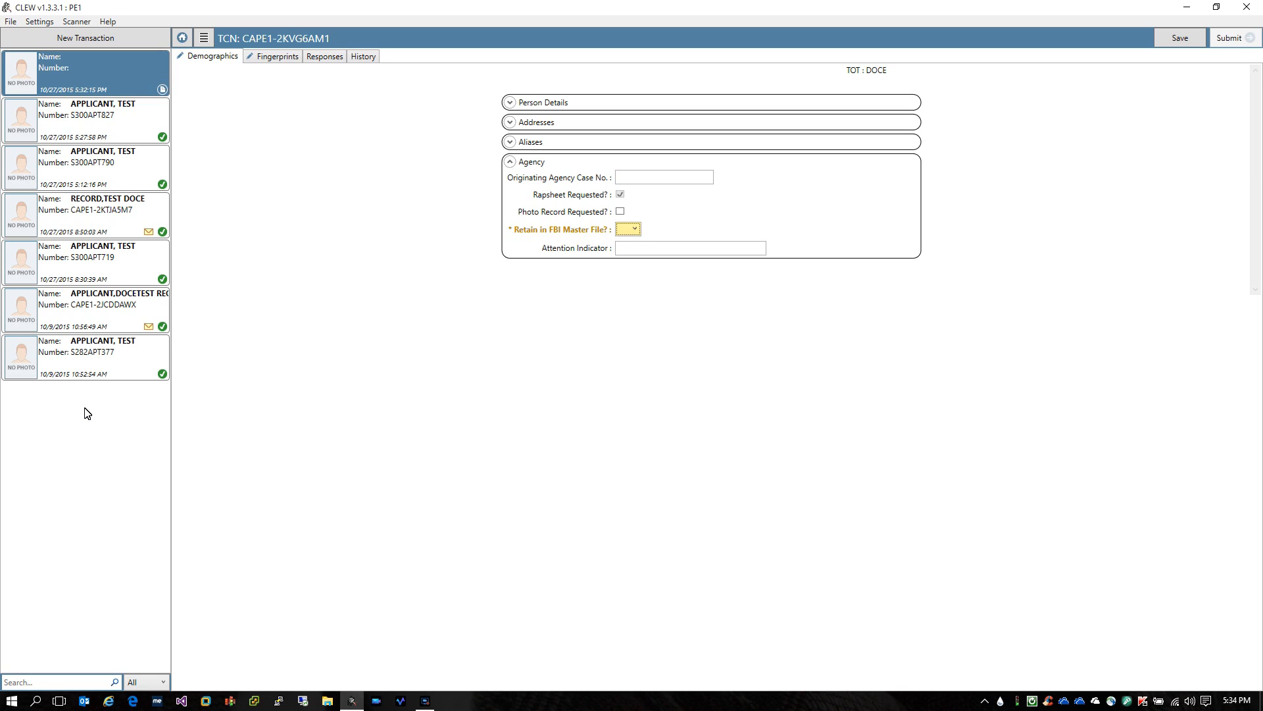
{"action": "key", "text": "n"}
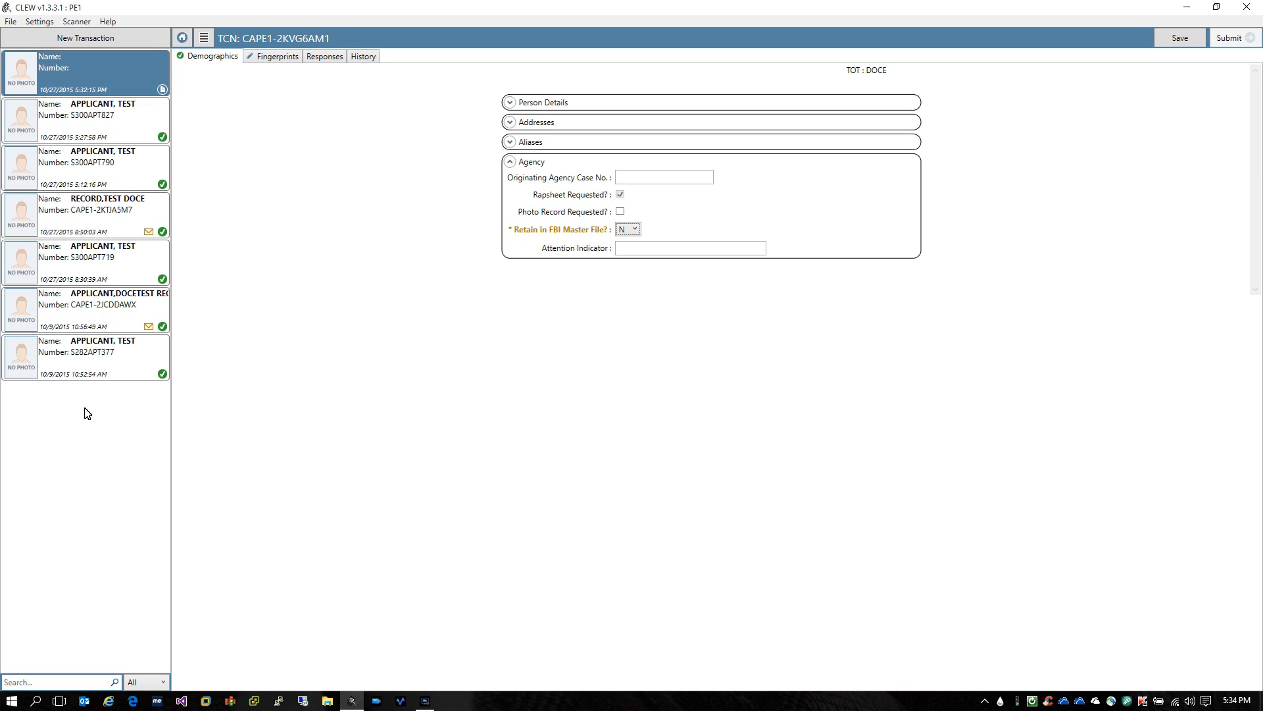
{"action": "key", "text": "Tab"}
{"action": "key", "text": "Tab"}
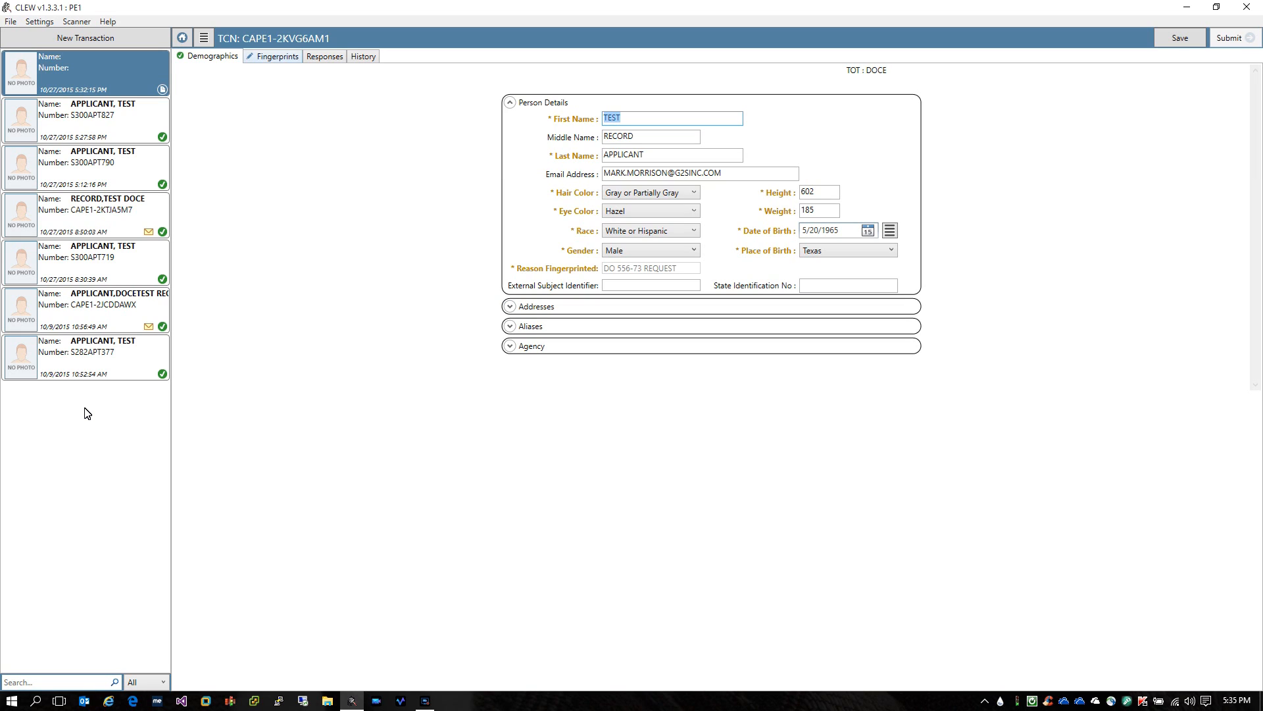
Start a Full Fourteen fingerprint capture on the Fingerprints page
{"action": "left_click", "coordinate": [273, 56]}
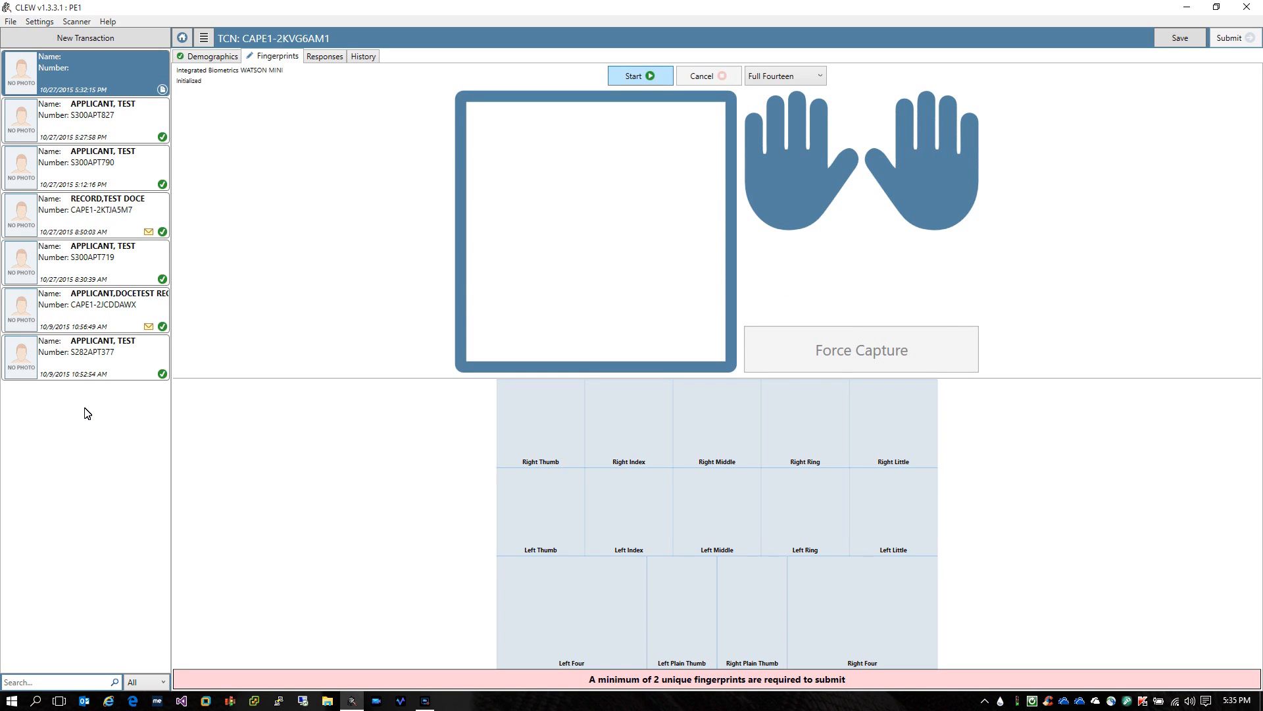
{"action": "left_click", "coordinate": [640, 75]}
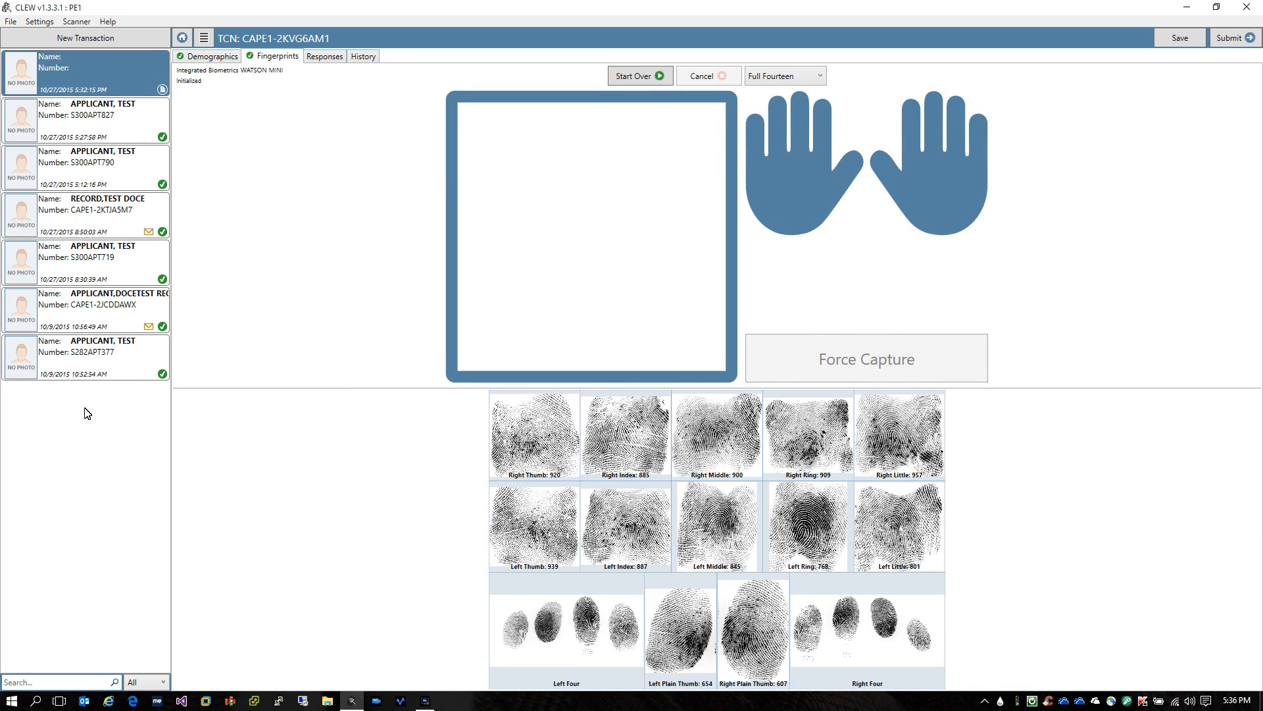
Save the DOCE transaction, then review Demographics and return to Fingerprints
{"action": "left_click", "coordinate": [1180, 38]}
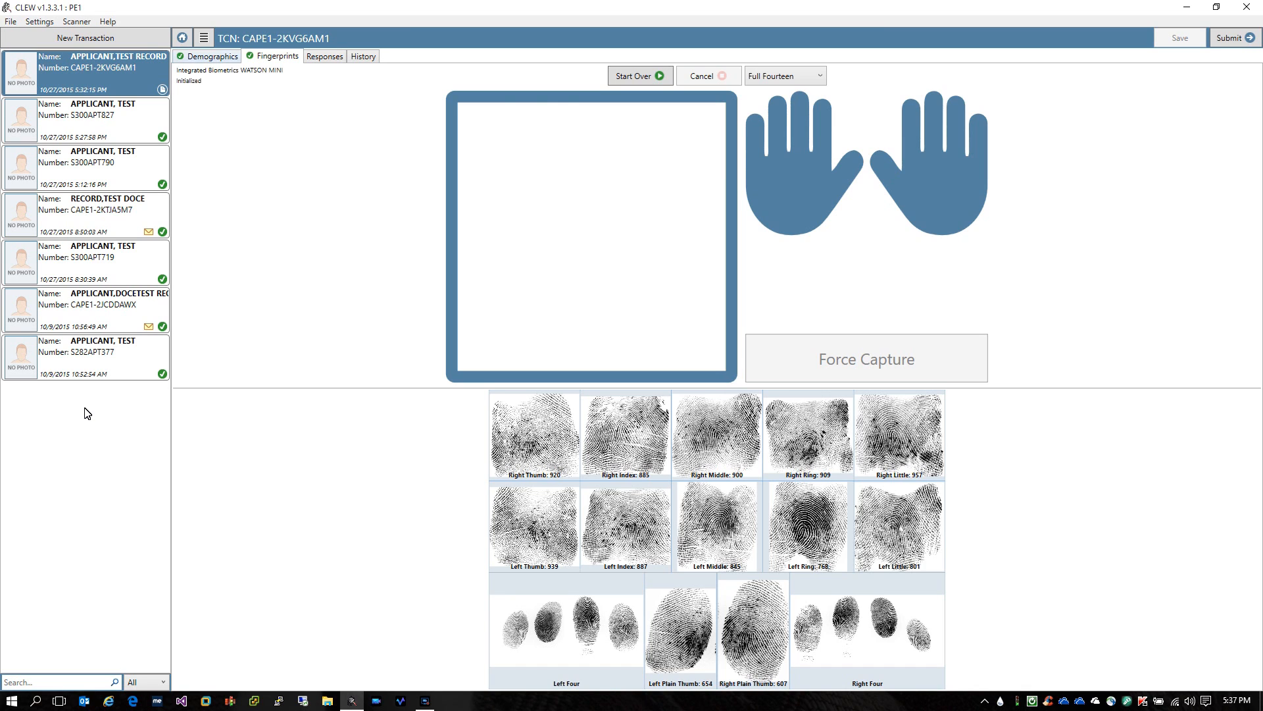
{"action": "left_click", "coordinate": [208, 57]}
{"action": "left_click", "coordinate": [274, 57]}
Submit the completed DOCE transaction
{"action": "left_click", "coordinate": [1235, 38]}
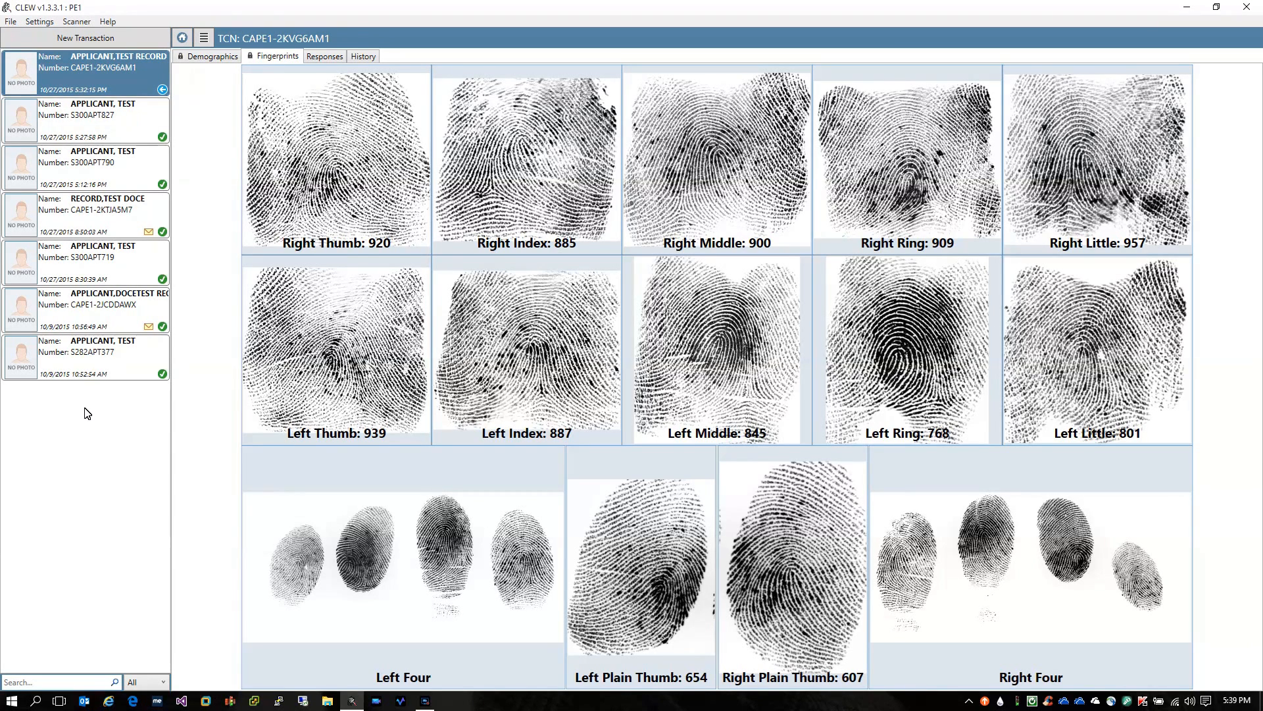
Deselect the transaction to return to the Create New Transaction home page
{"action": "left_click", "coordinate": [85, 408]}
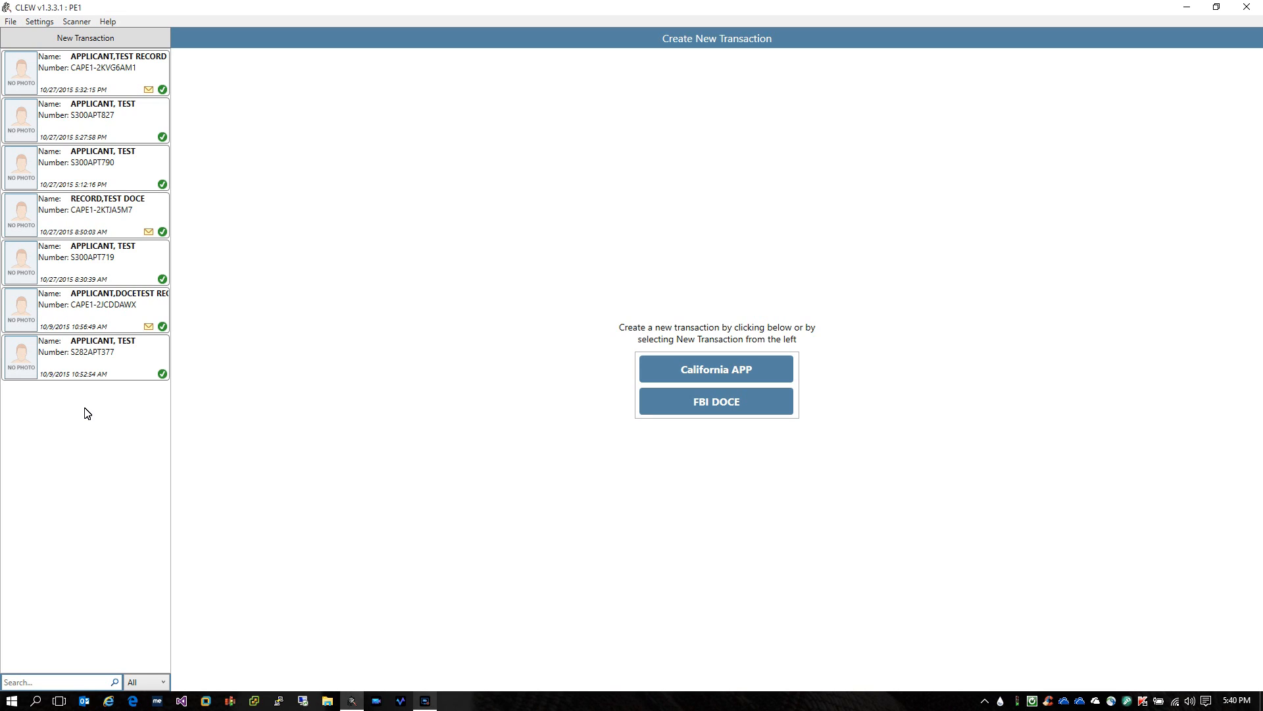
{"action": "left_click", "coordinate": [425, 701]}
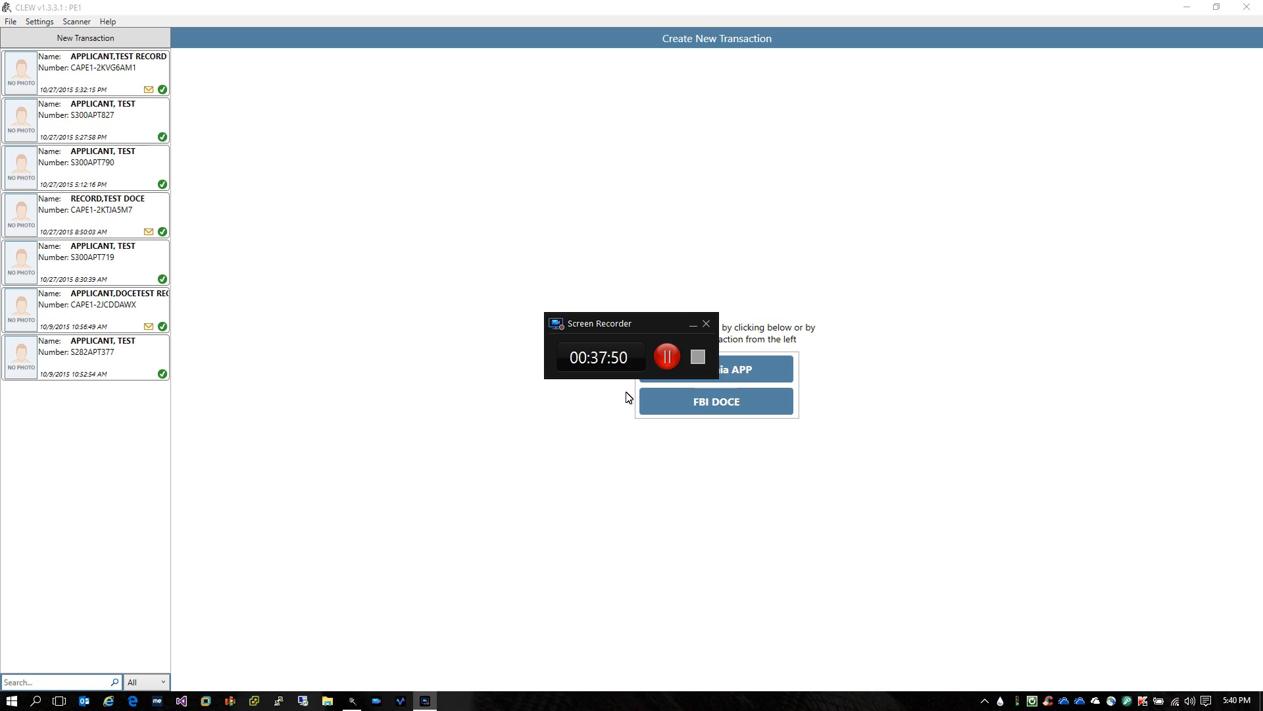
{"action": "left_click", "coordinate": [698, 357]}
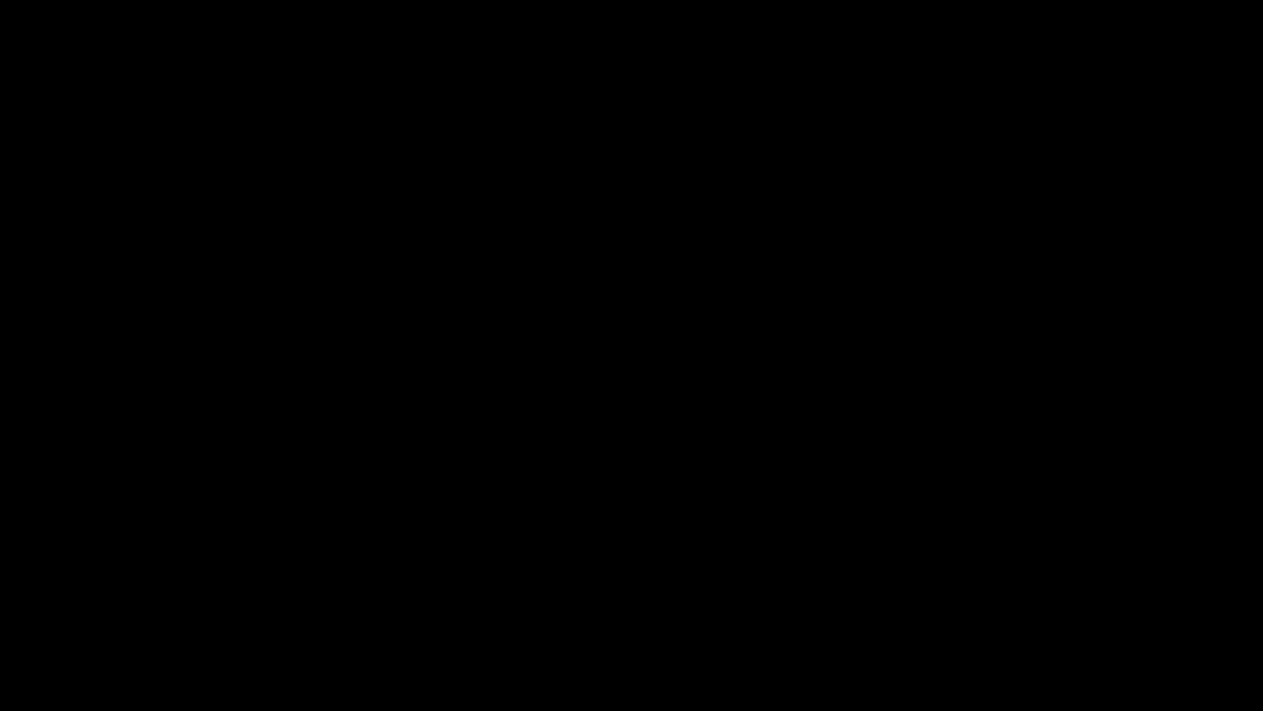